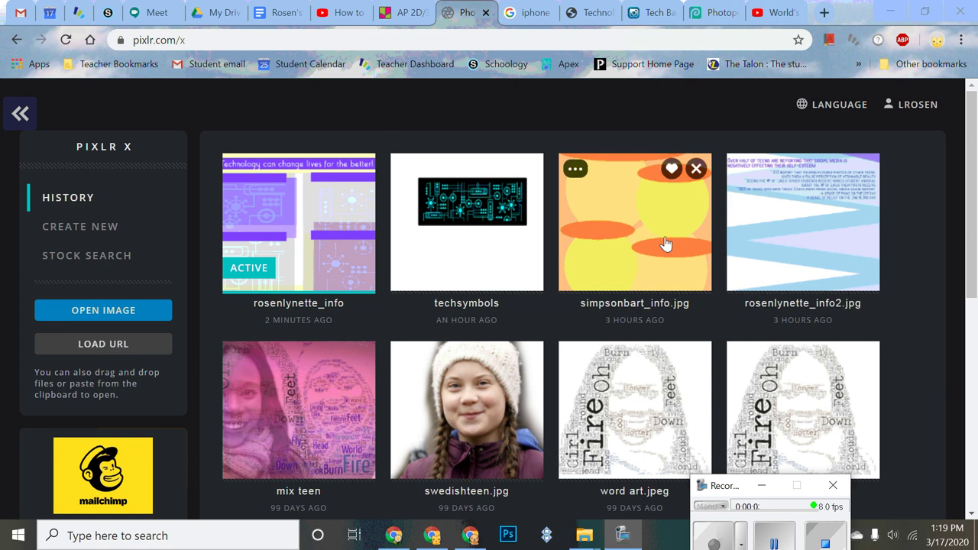
# Step: Open three recent info projects in turn to review them, returning to the start screen each time
pyautogui.moveTo(920, 113)
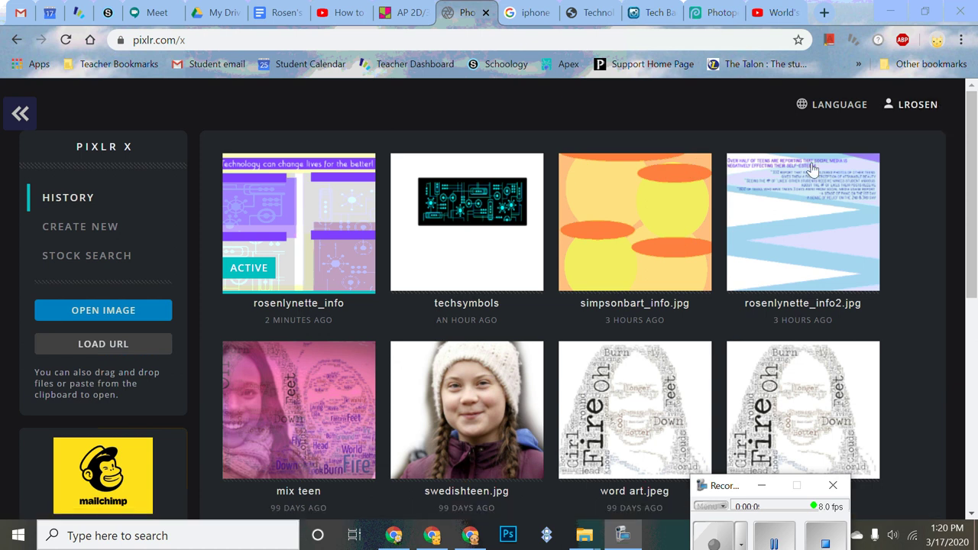
pyautogui.click(685, 218)
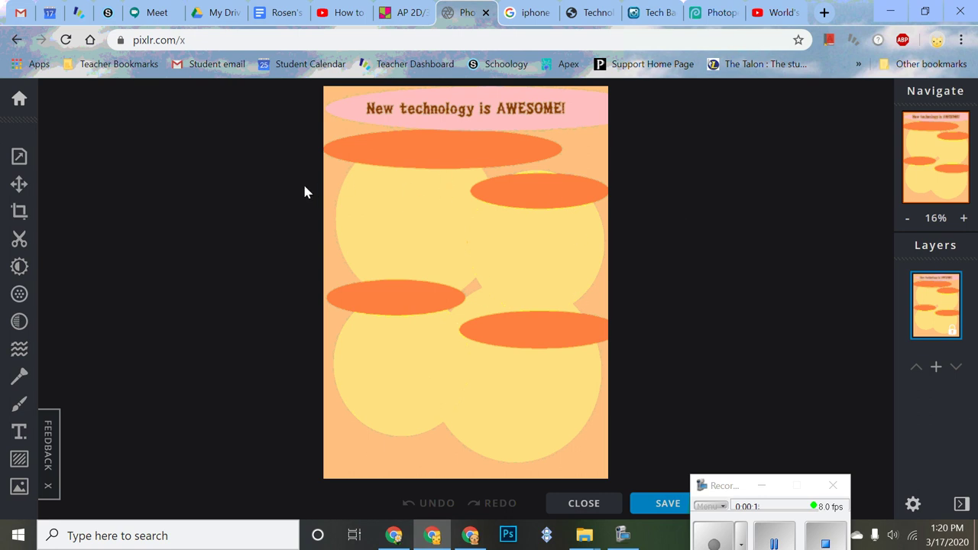
pyautogui.click(17, 104)
pyautogui.click(785, 208)
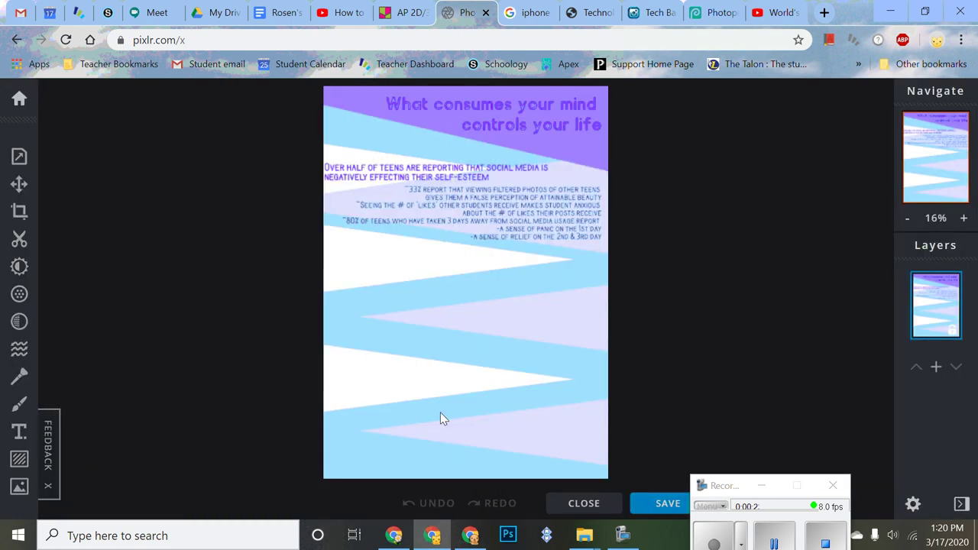
pyautogui.click(19, 98)
pyautogui.click(323, 215)
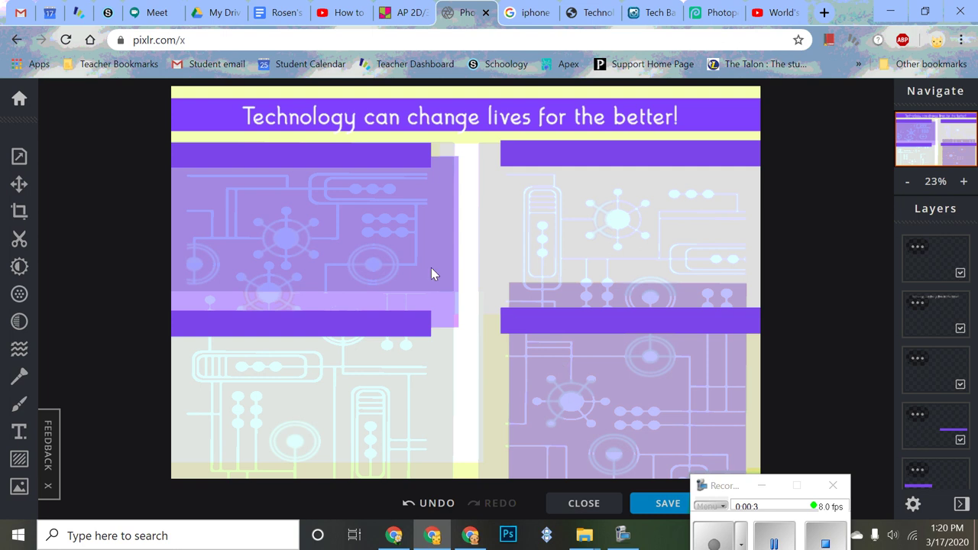
pyautogui.click(19, 98)
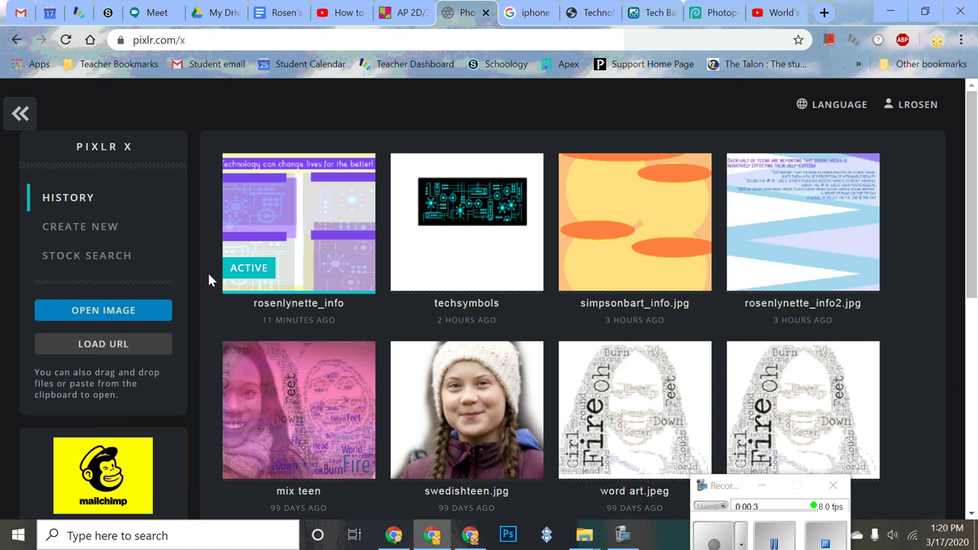
# Step: Start a new blank image and replace the suggested name 'techsymbols' with the subject's capitalised '_info' file name
pyautogui.click(96, 232)
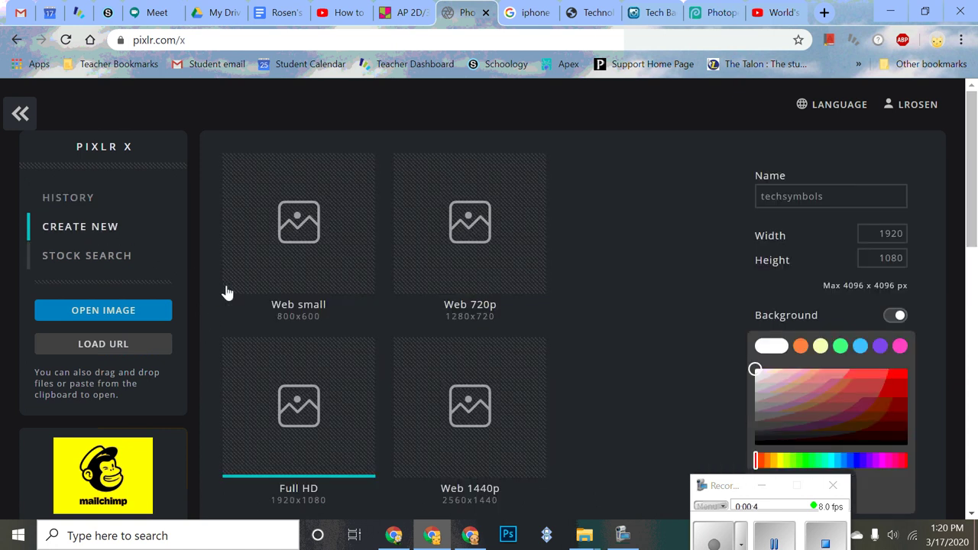
pyautogui.click(835, 197)
pyautogui.moveTo(834, 197); pyautogui.dragTo(759, 204)
pyautogui.write('sander')
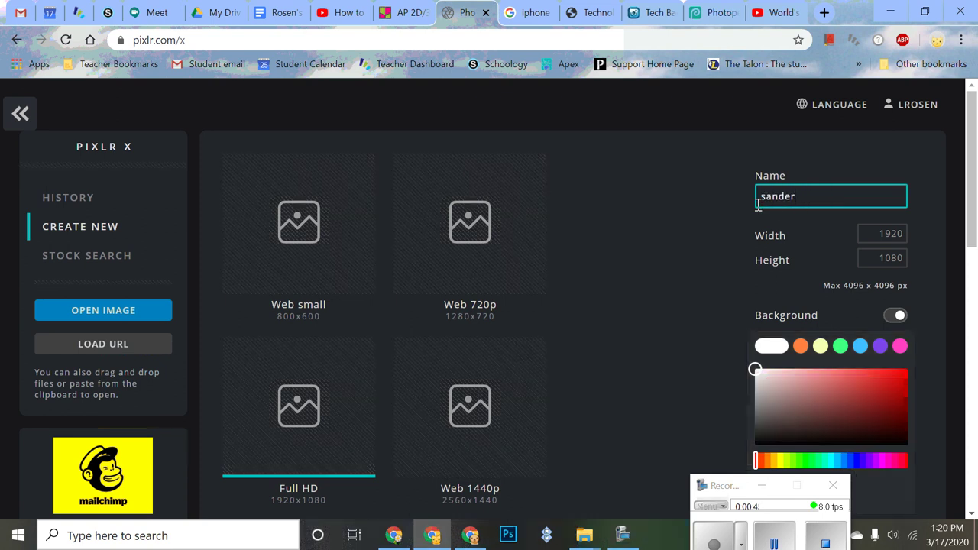
pyautogui.write('sBernie_info')
pyautogui.click(767, 197)
pyautogui.press('BackSpace')
pyautogui.write('S')
# Step: Set the new image size to 3300 × 2200 pixels
pyautogui.moveTo(877, 234); pyautogui.dragTo(912, 239)
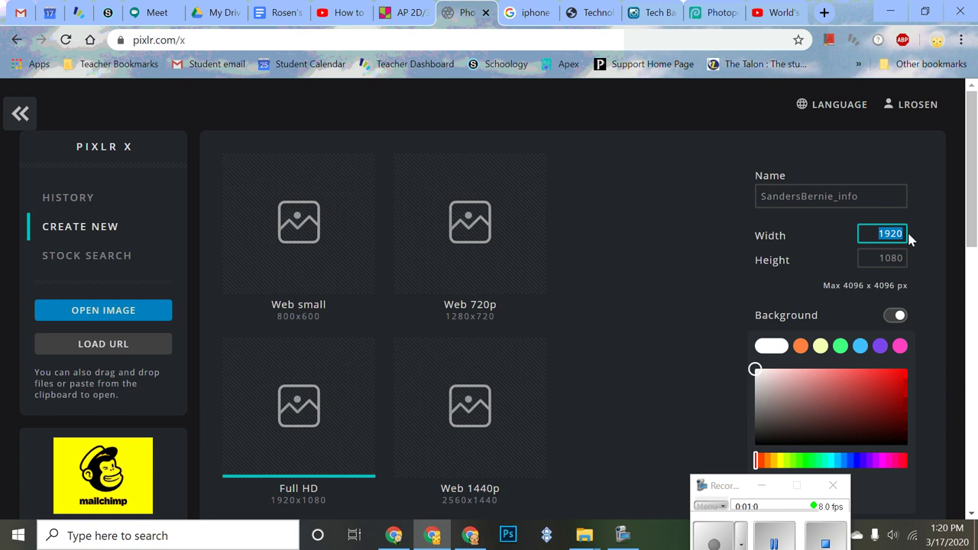
pyautogui.write('300')
pyautogui.press('Left')
pyautogui.press('Left')
pyautogui.write('3')
pyautogui.click(890, 257)
pyautogui.write('22')
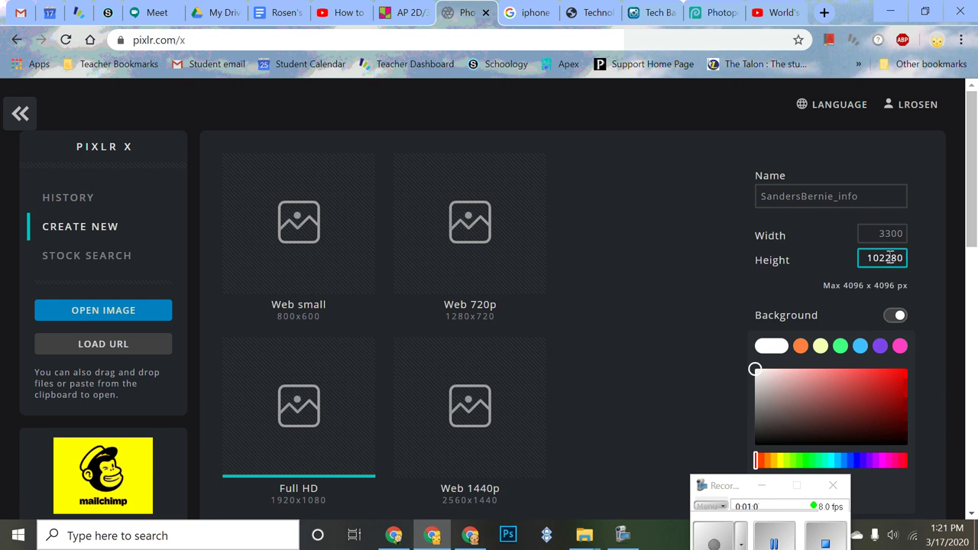
pyautogui.moveTo(867, 258); pyautogui.dragTo(906, 258)
pyautogui.write('2200')
# Step: Make the background green, lightened to #C0F0D0
pyautogui.click(839, 348)
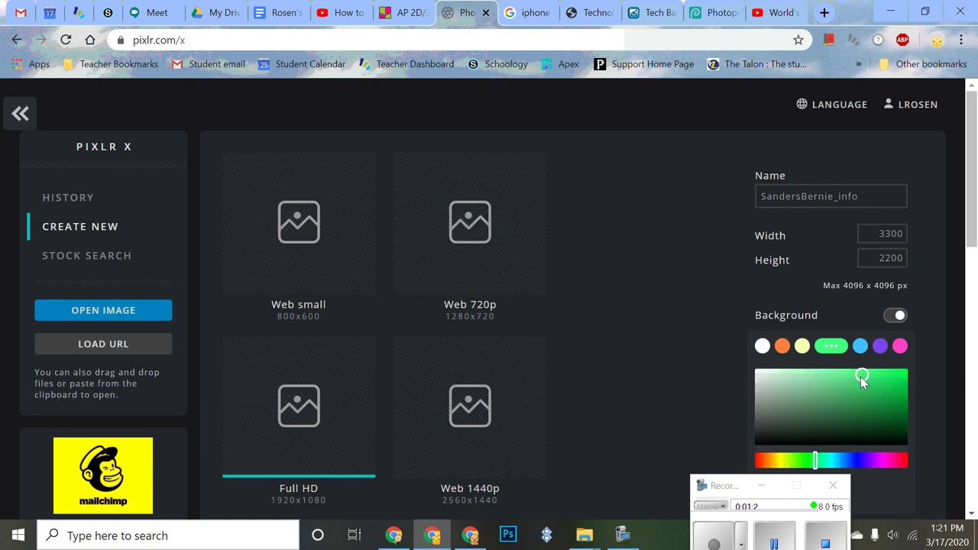
pyautogui.moveTo(860, 377); pyautogui.dragTo(786, 373)
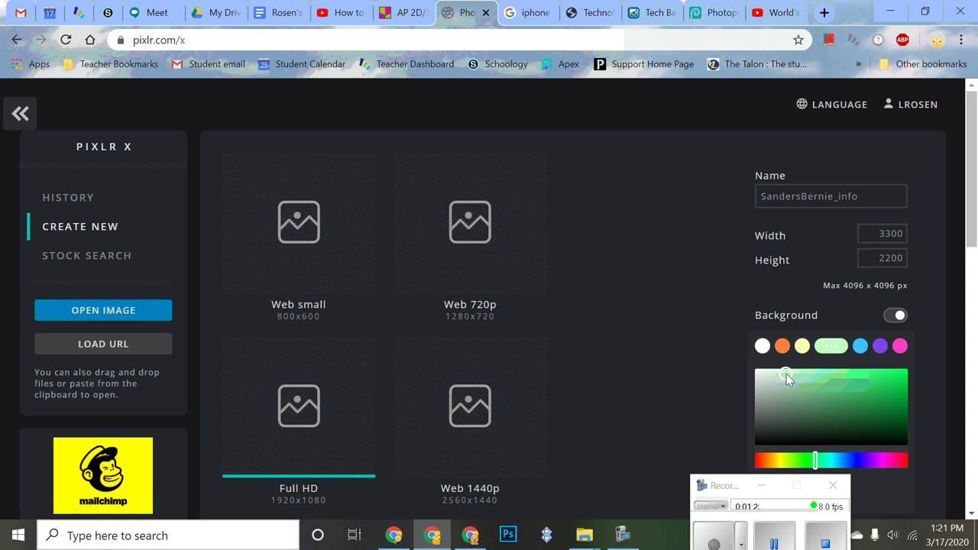
pyautogui.scroll(-2, 922, 364)
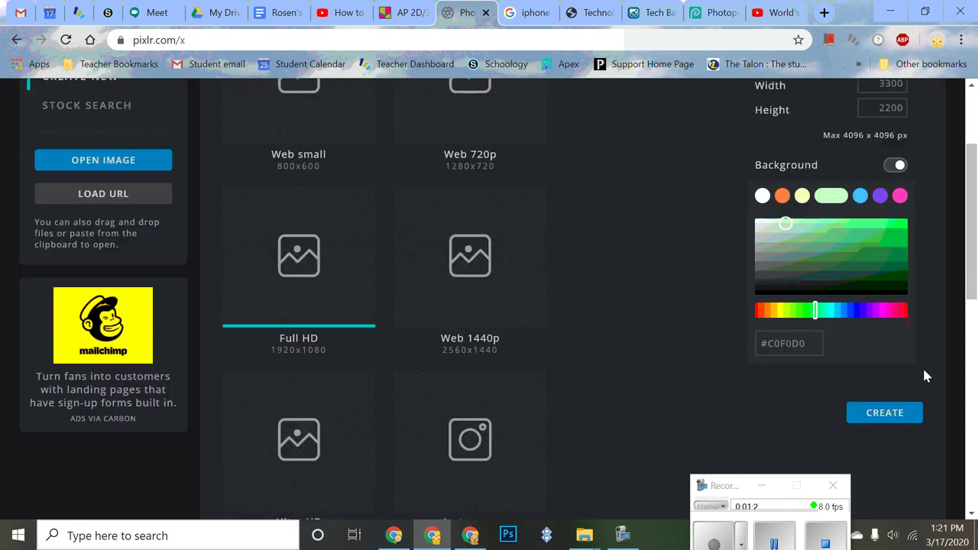
pyautogui.scroll(1, 919, 369)
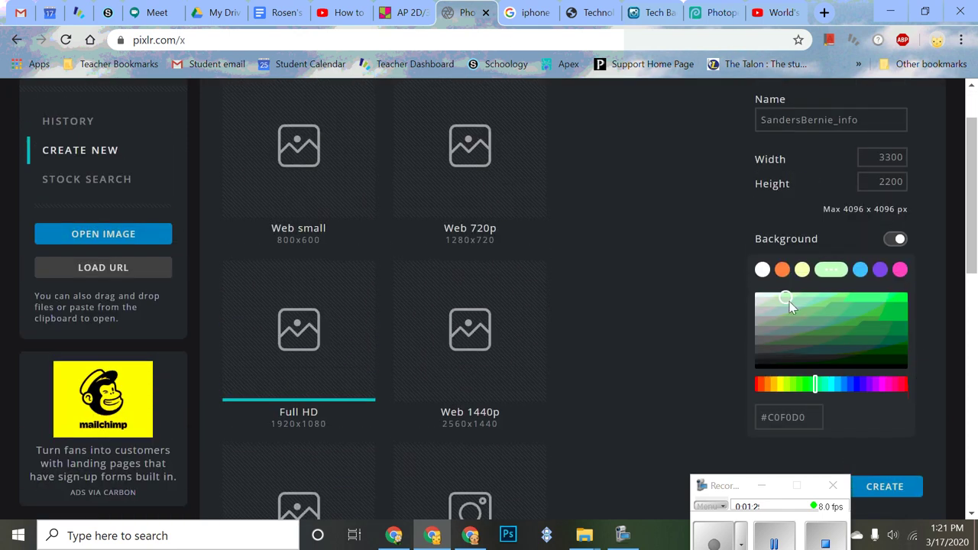
# Step: Create the canvas, undo a trial white brush stroke, and switch to filled rectangle shapes
pyautogui.click(887, 487)
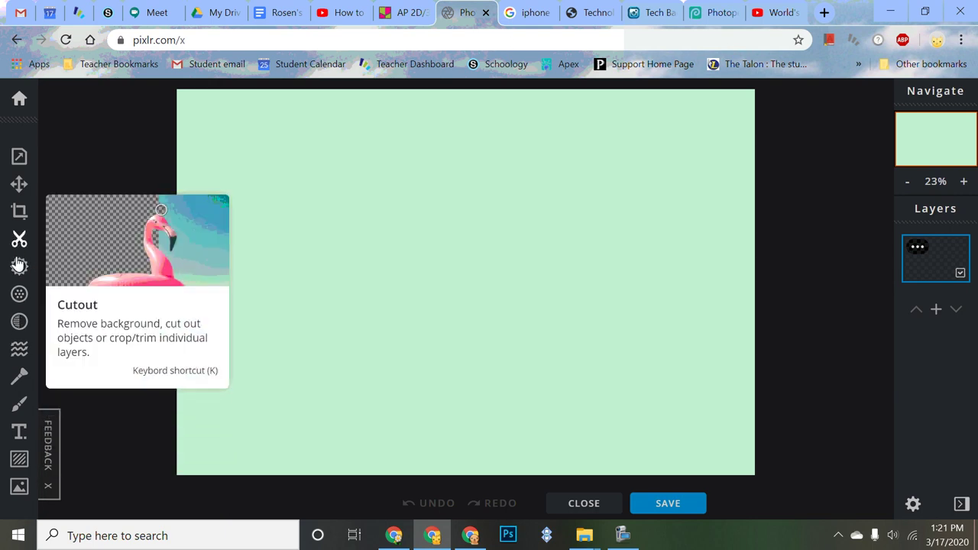
pyautogui.click(19, 404)
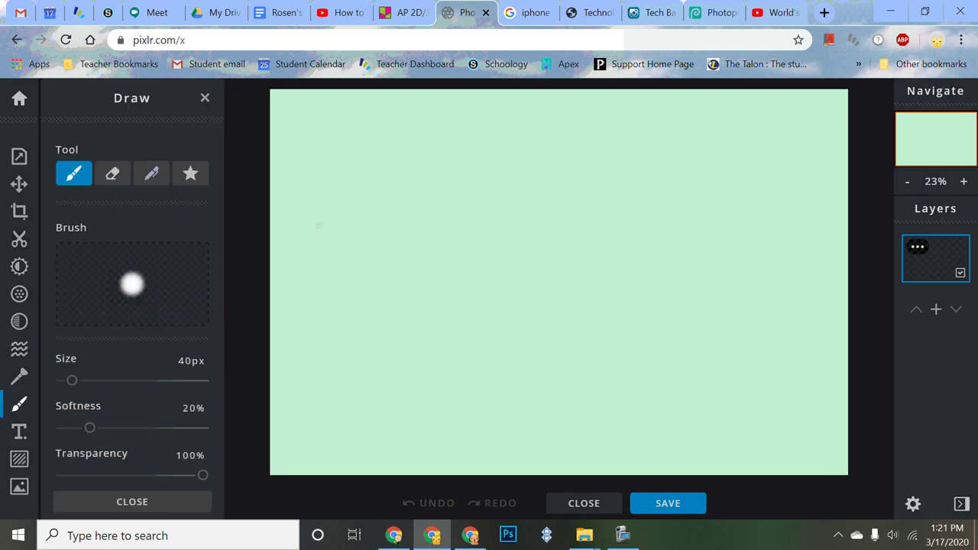
pyautogui.moveTo(321, 224)
pyautogui.mouseDown()
pyautogui.moveTo(416, 279)
pyautogui.moveTo(537, 287)
pyautogui.moveTo(605, 265)
pyautogui.moveTo(678, 311)
pyautogui.moveTo(713, 310)
pyautogui.mouseUp()
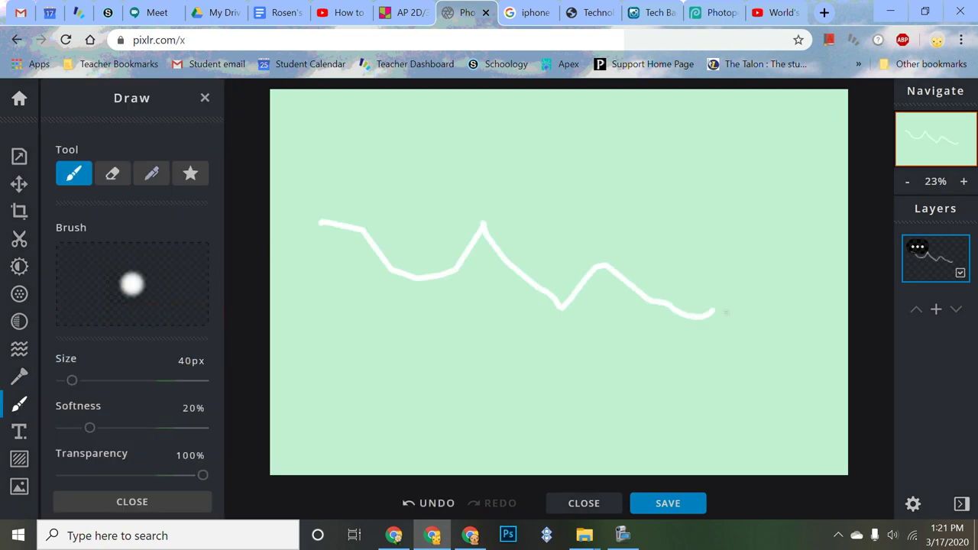
pyautogui.hotkey('ctrl', 'z')
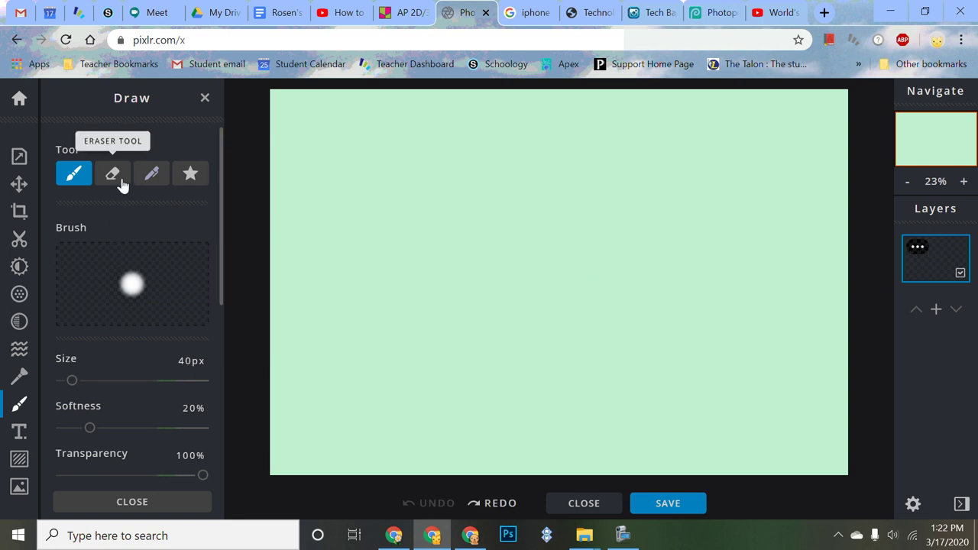
pyautogui.click(189, 176)
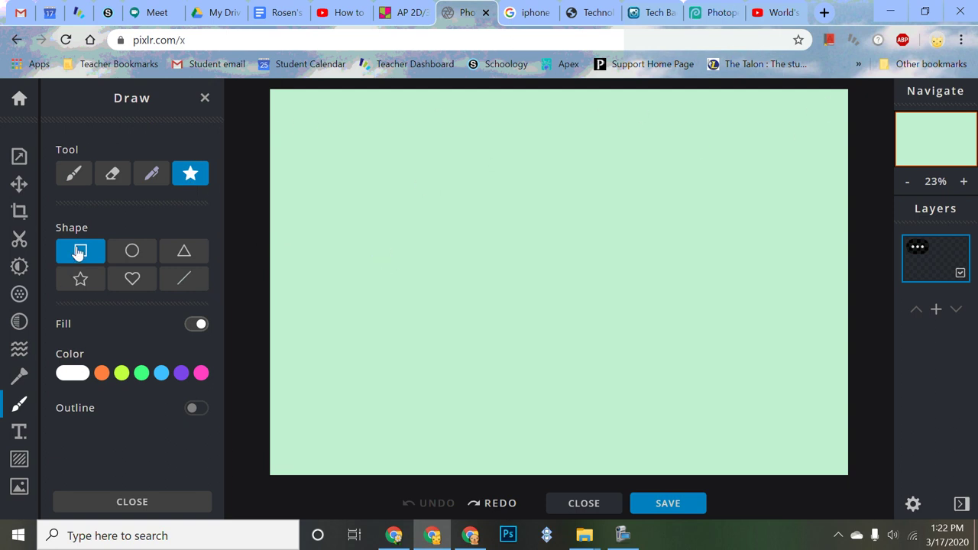
# Step: Draw a dark green rectangle as a title band across the top
pyautogui.click(142, 376)
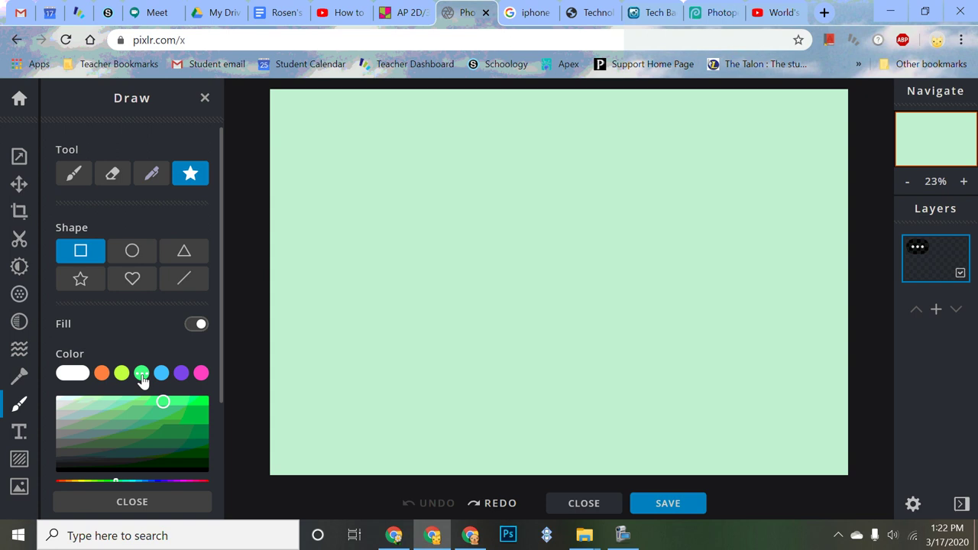
pyautogui.click(161, 419)
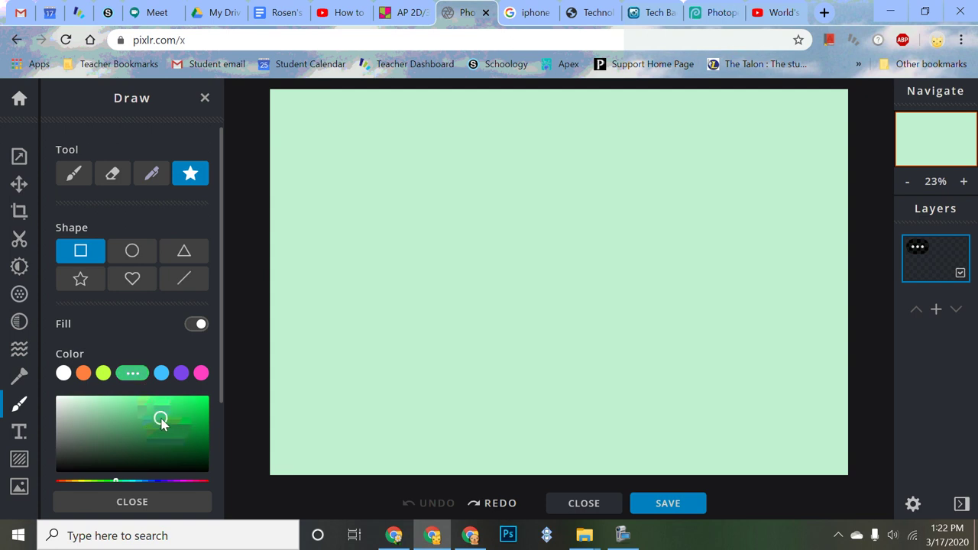
pyautogui.moveTo(162, 419); pyautogui.dragTo(165, 420)
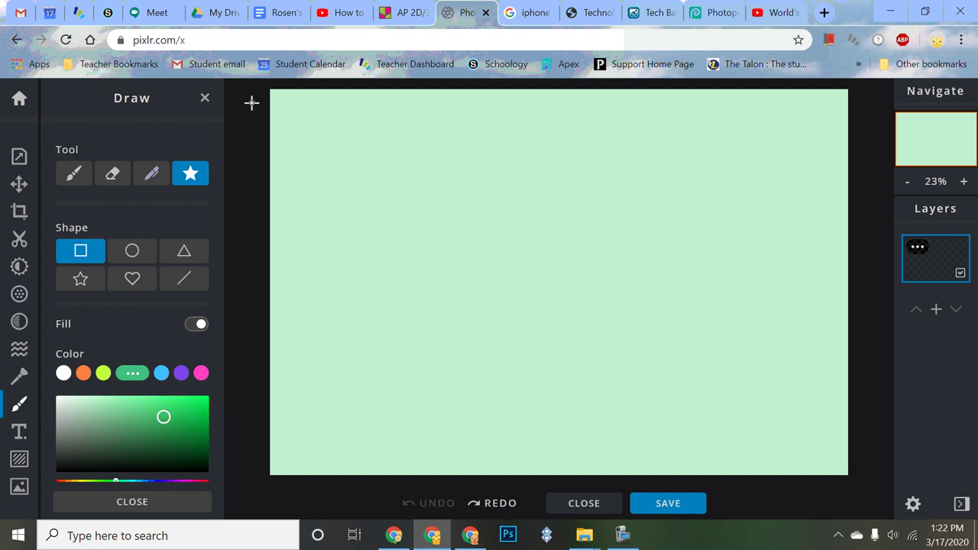
pyautogui.moveTo(252, 102)
pyautogui.mouseDown()
pyautogui.moveTo(342, 139)
pyautogui.moveTo(759, 107)
pyautogui.moveTo(855, 138)
pyautogui.mouseUp()
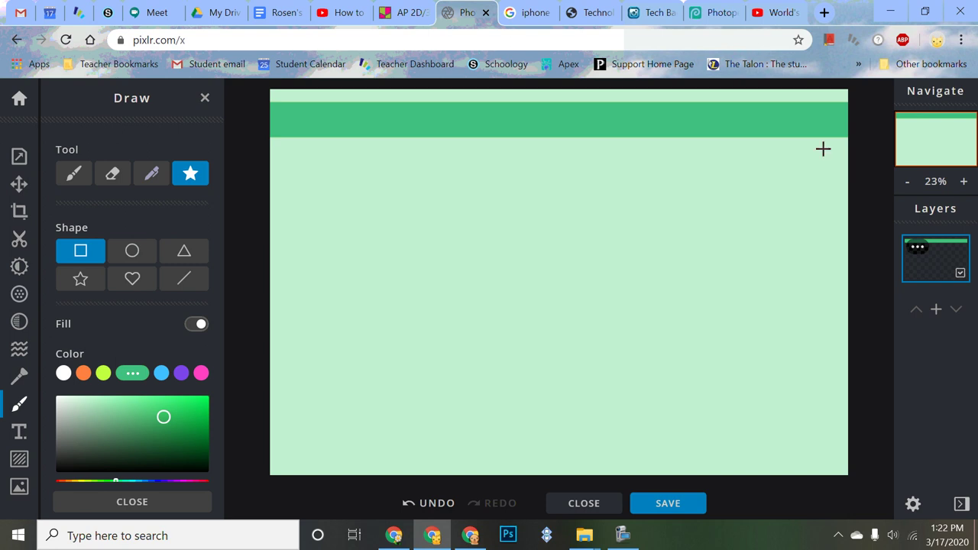
# Step: Draw four full-width white panels down the canvas, leaving green gaps between them
pyautogui.click(64, 373)
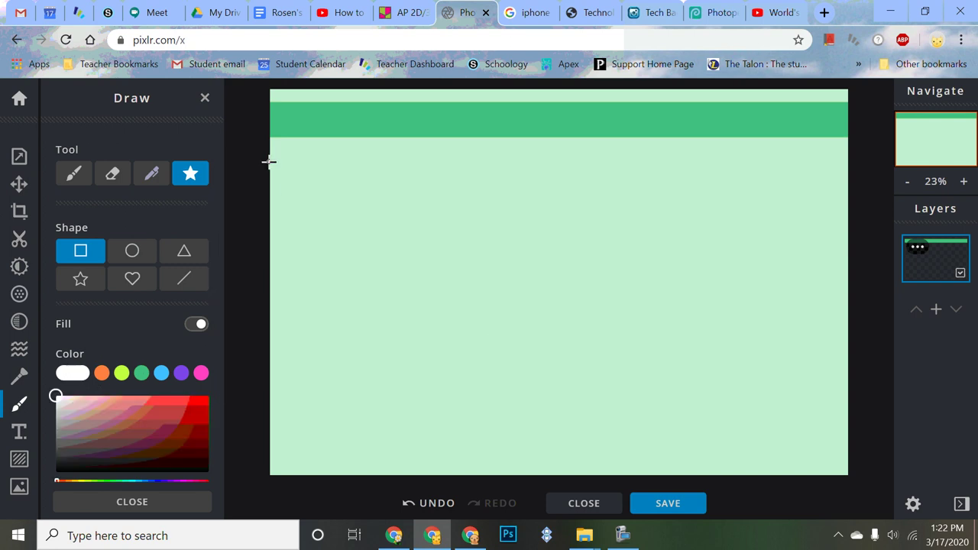
pyautogui.moveTo(269, 160); pyautogui.dragTo(885, 217)
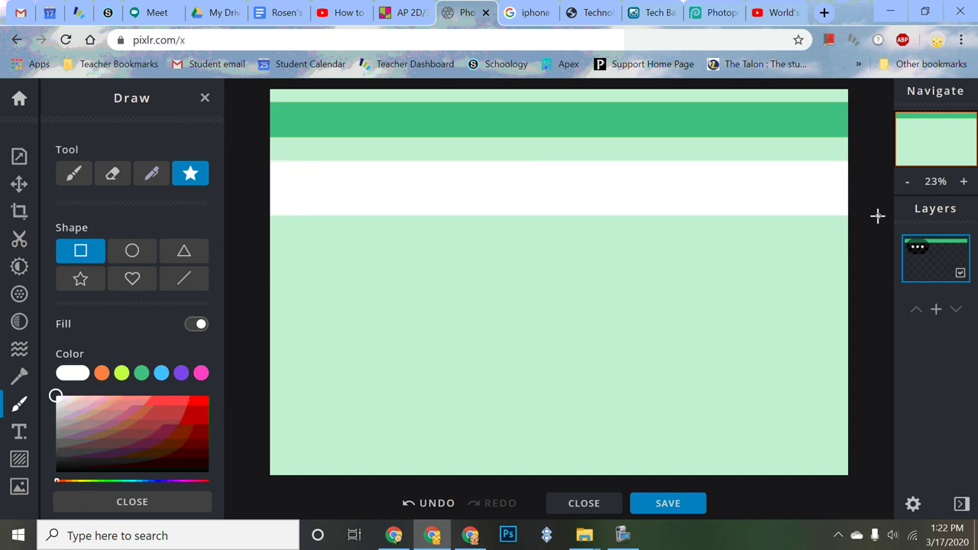
pyautogui.moveTo(268, 243); pyautogui.dragTo(854, 299)
pyautogui.moveTo(265, 324); pyautogui.dragTo(856, 389)
pyautogui.moveTo(260, 415); pyautogui.dragTo(861, 476)
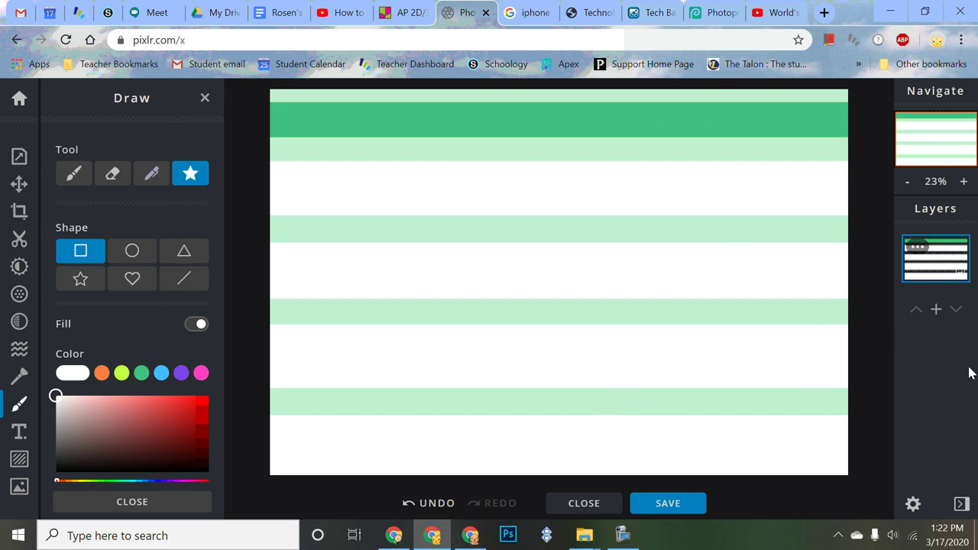
pyautogui.click(936, 311)
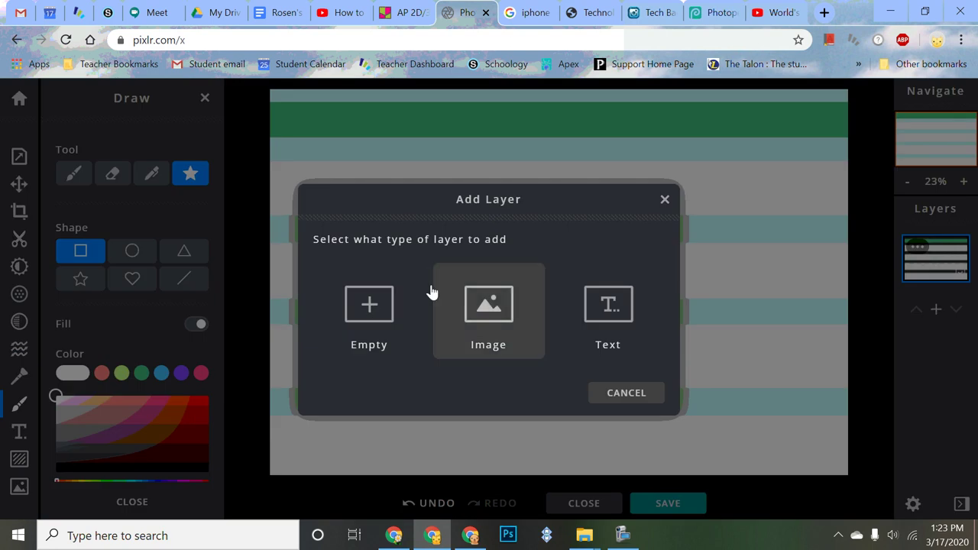
# Step: Add an empty layer above the stripes and nudge the striped layer's position
pyautogui.click(379, 301)
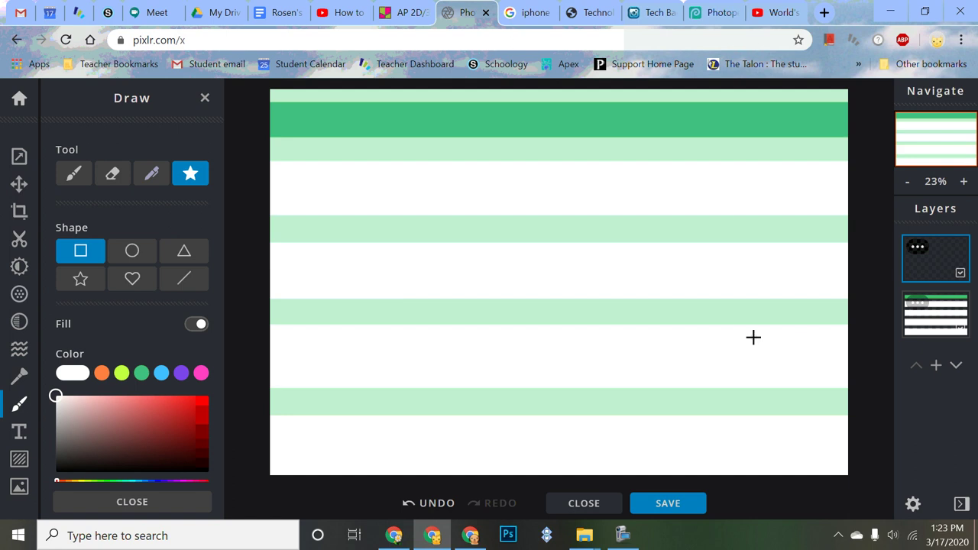
pyautogui.click(925, 327)
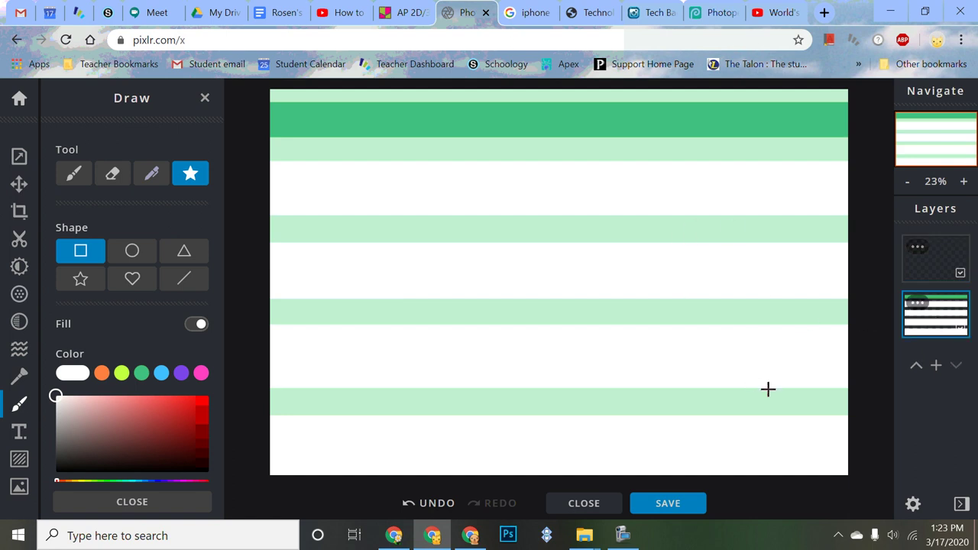
pyautogui.hotkey('ctrl', 'z')
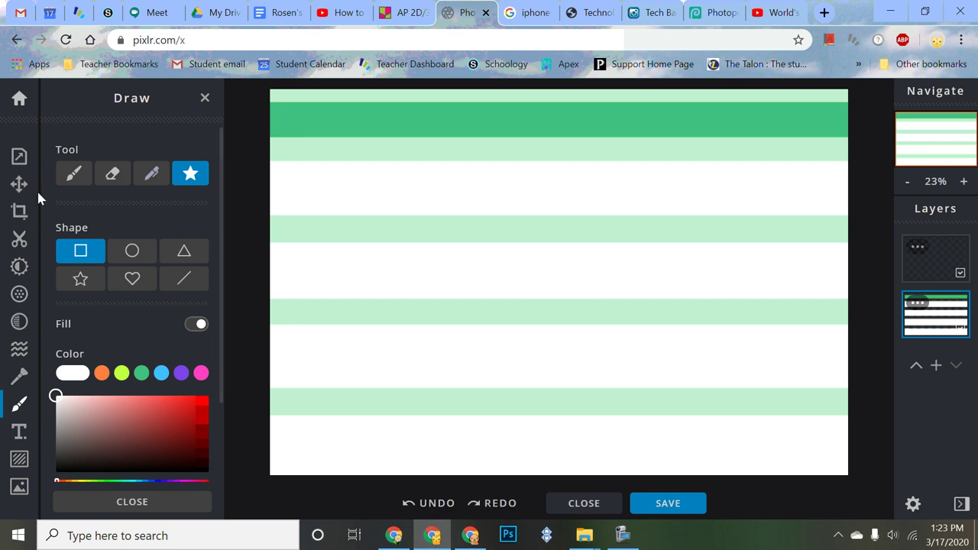
pyautogui.click(19, 185)
pyautogui.moveTo(415, 236); pyautogui.dragTo(444, 224)
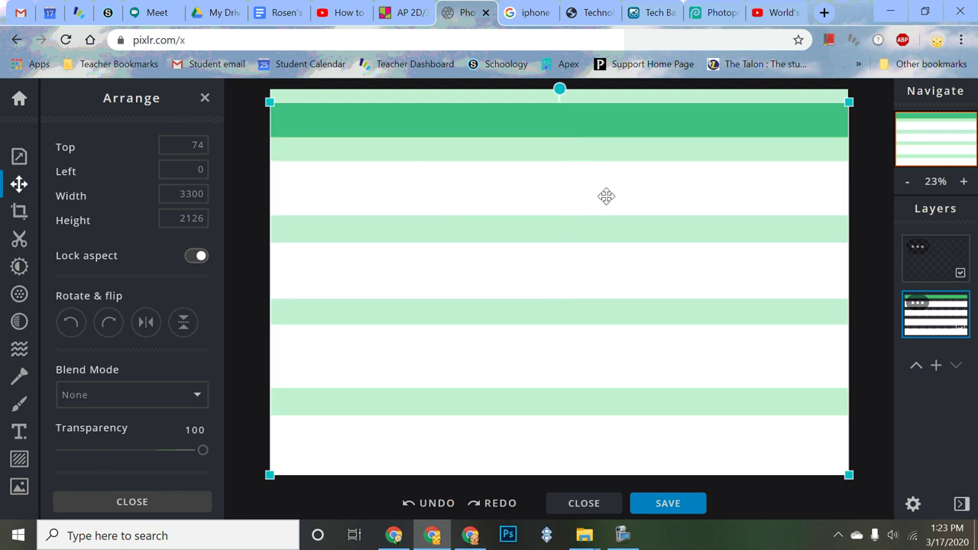
pyautogui.click(256, 198)
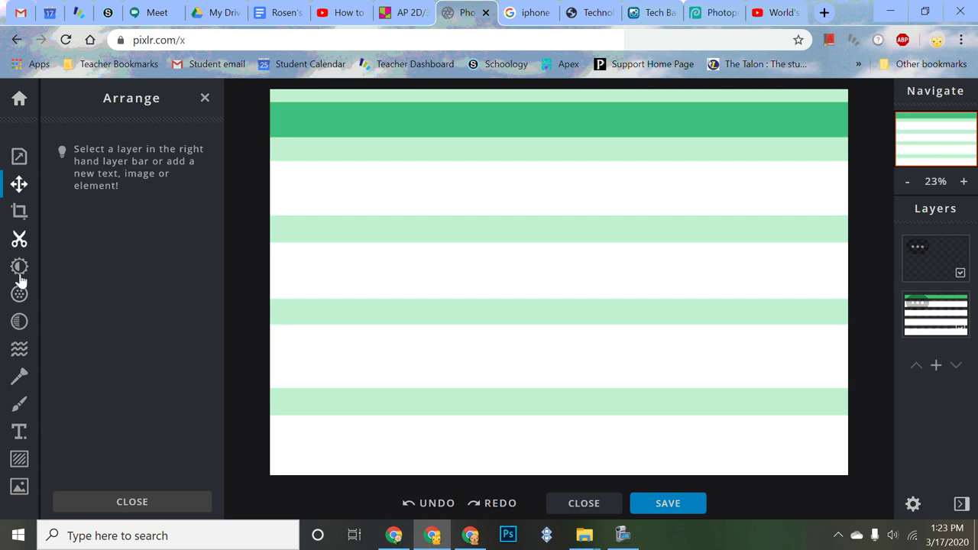
# Step: Switch back to drawing mode and bring up the Add Layer options
pyautogui.click(22, 405)
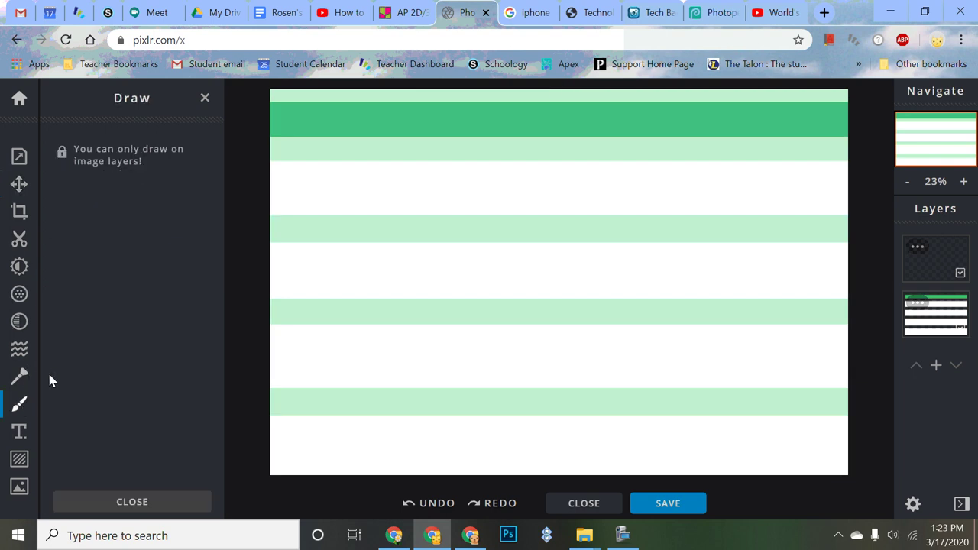
pyautogui.press('Escape')
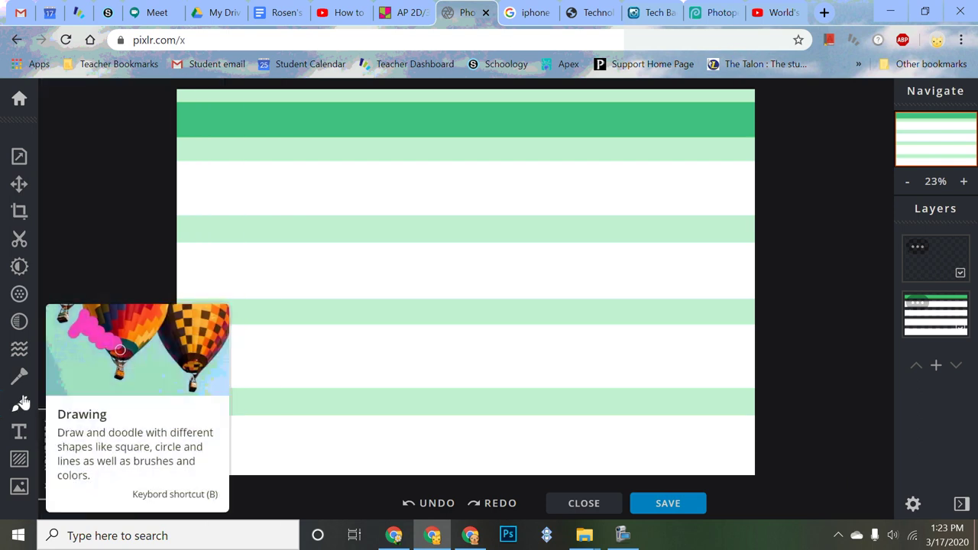
pyautogui.press('b')
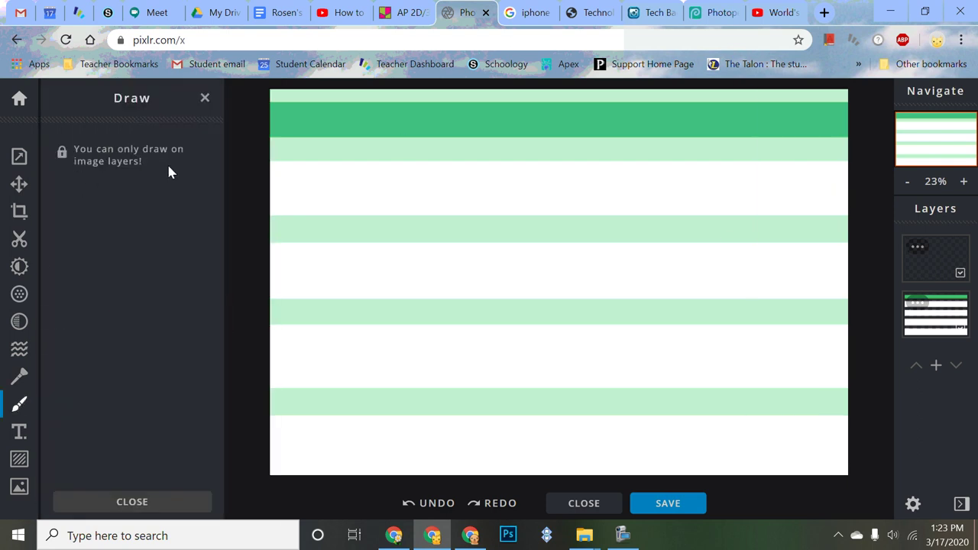
pyautogui.click(936, 367)
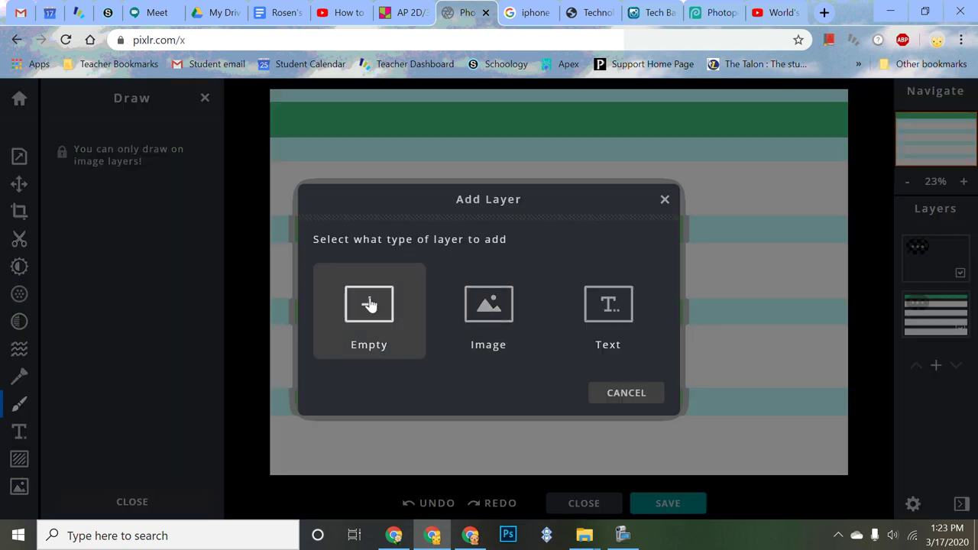
# Step: On a new empty layer, draw a trial white rectangle at the left, then delete that layer
pyautogui.click(369, 295)
pyautogui.click(188, 175)
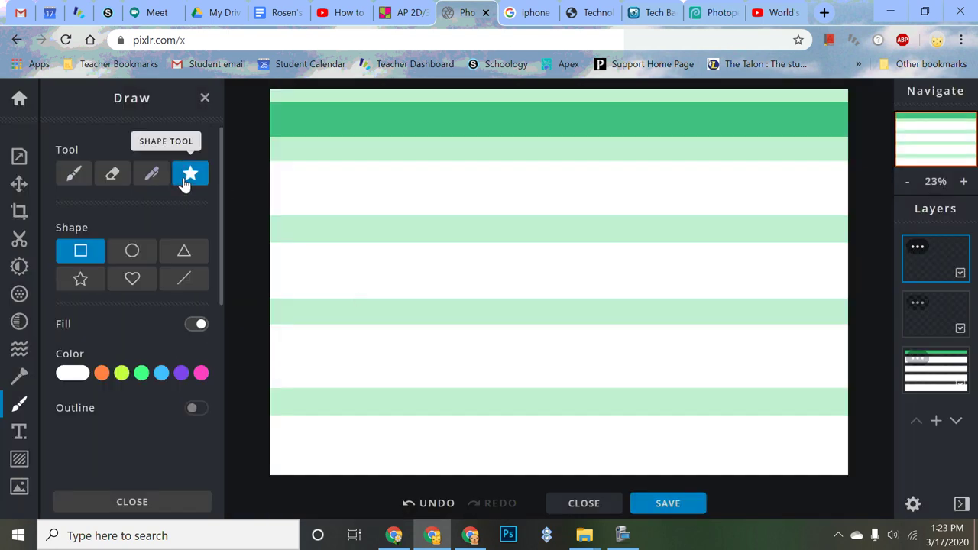
pyautogui.moveTo(270, 150); pyautogui.dragTo(546, 310)
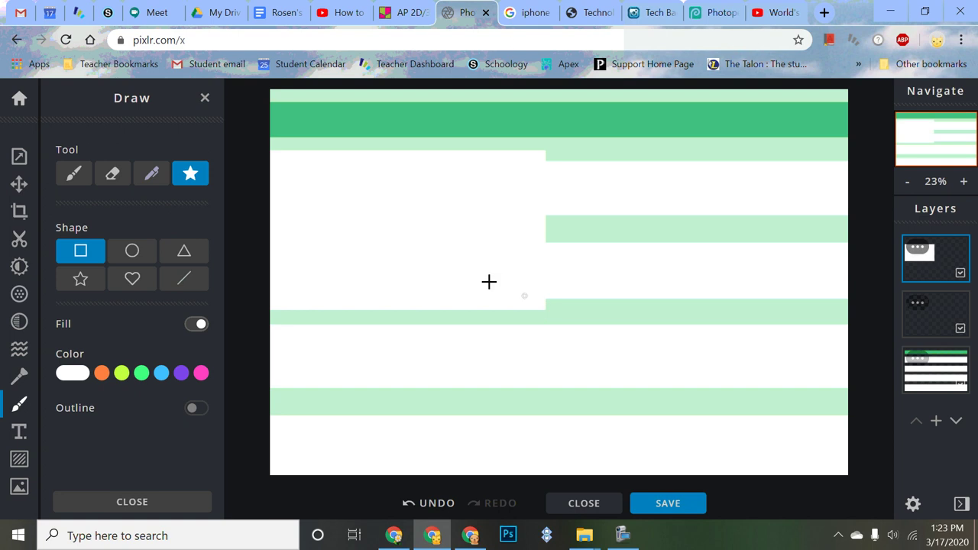
pyautogui.click(140, 373)
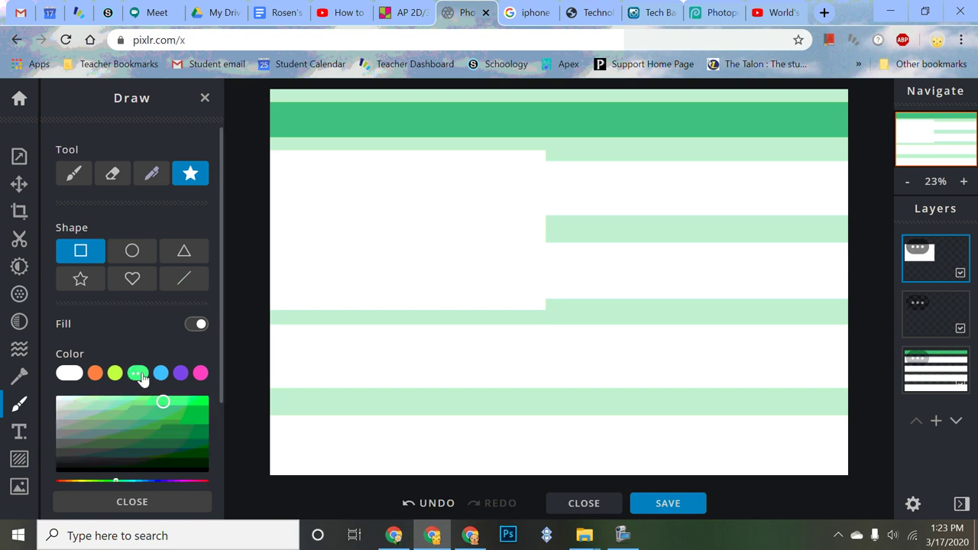
pyautogui.click(90, 402)
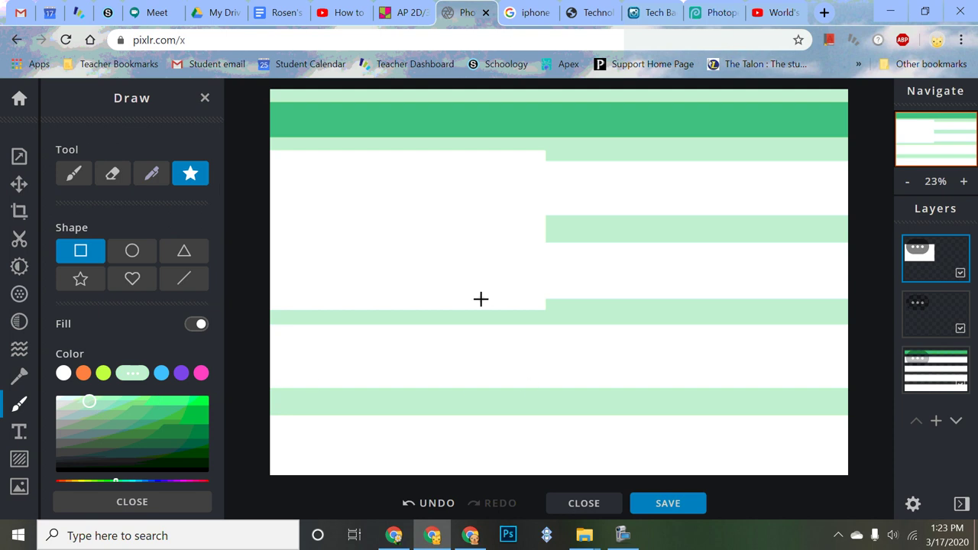
pyautogui.click(962, 275)
pyautogui.click(961, 275)
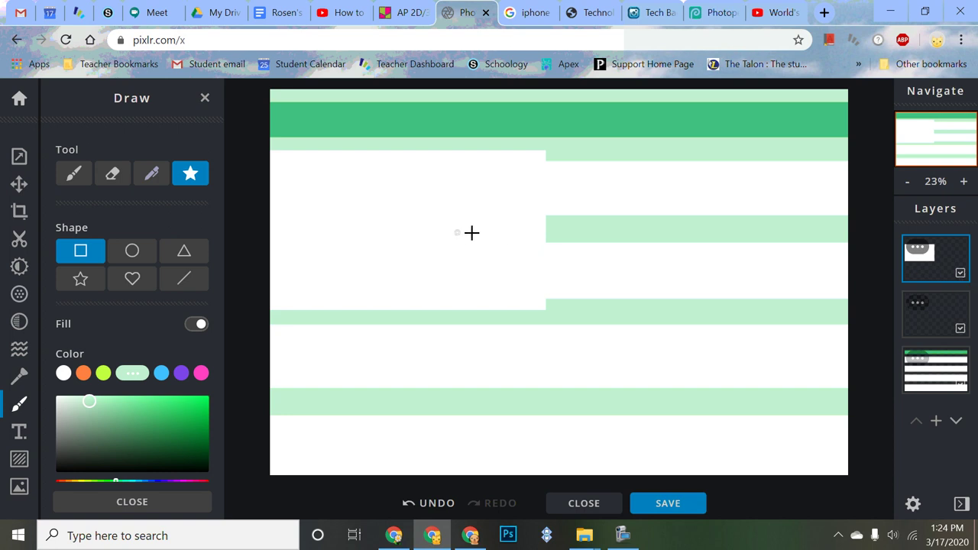
pyautogui.moveTo(938, 266)
pyautogui.mouseDown()
pyautogui.moveTo(948, 301)
pyautogui.moveTo(935, 263)
pyautogui.mouseUp()
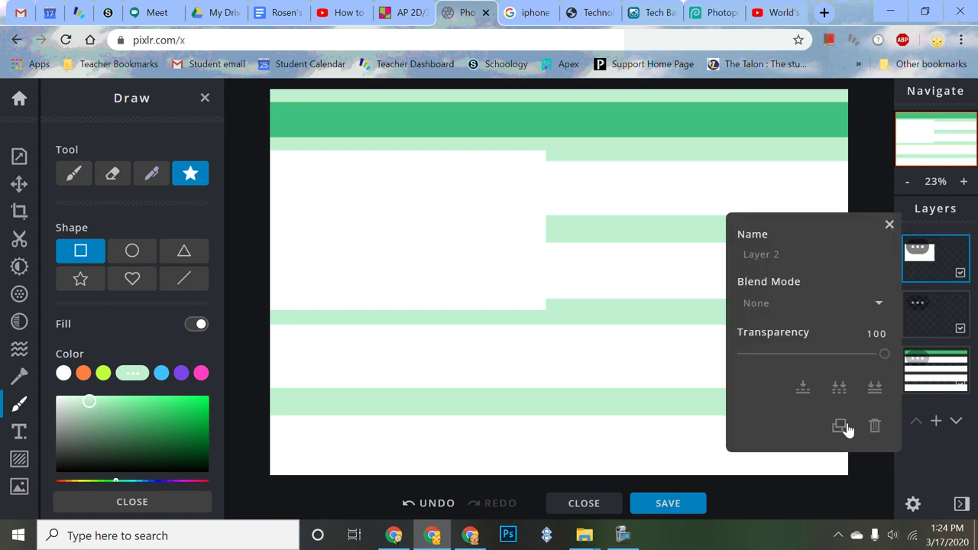
pyautogui.click(875, 425)
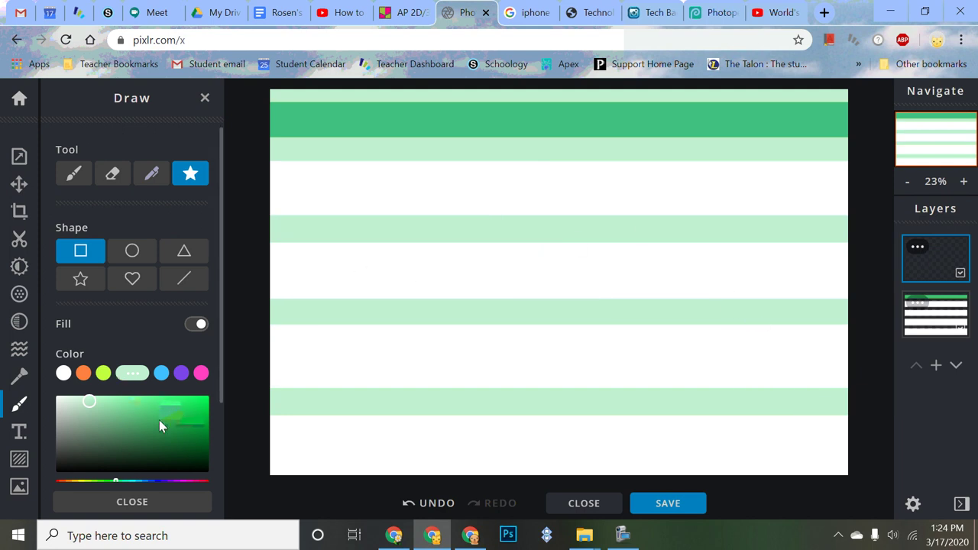
# Step: Try and delete a bright green square, then draw a muted dark green rectangle over the left half
pyautogui.click(181, 401)
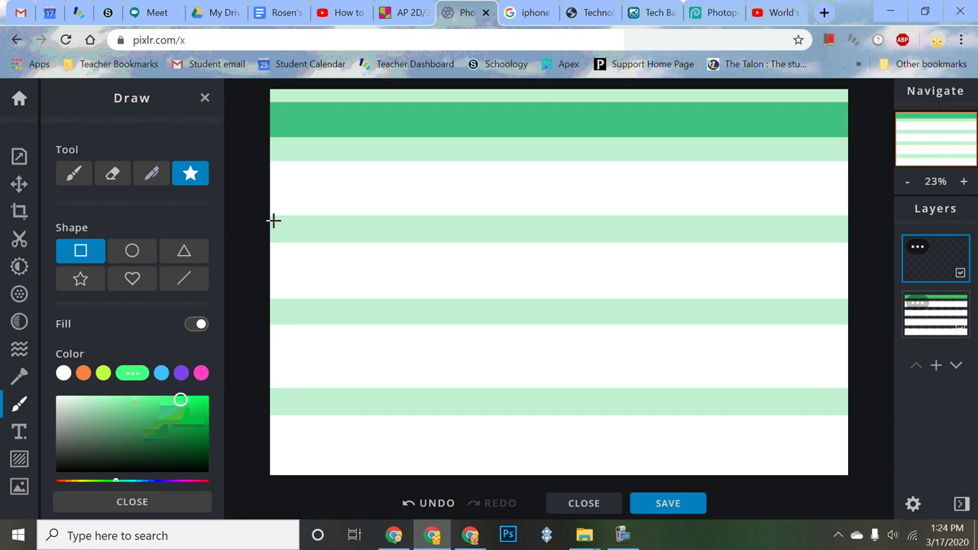
pyautogui.moveTo(264, 176); pyautogui.dragTo(347, 252)
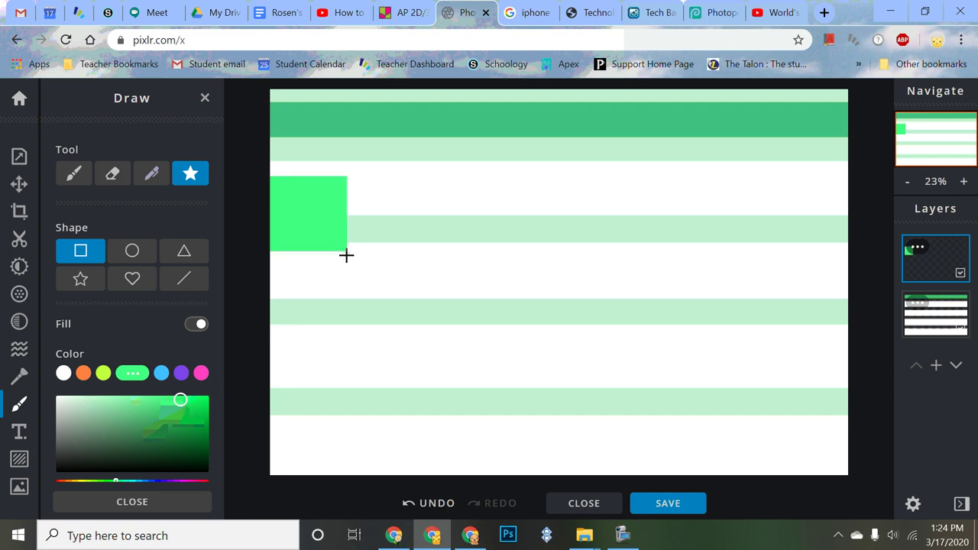
pyautogui.click(944, 266)
pyautogui.click(876, 425)
pyautogui.click(140, 423)
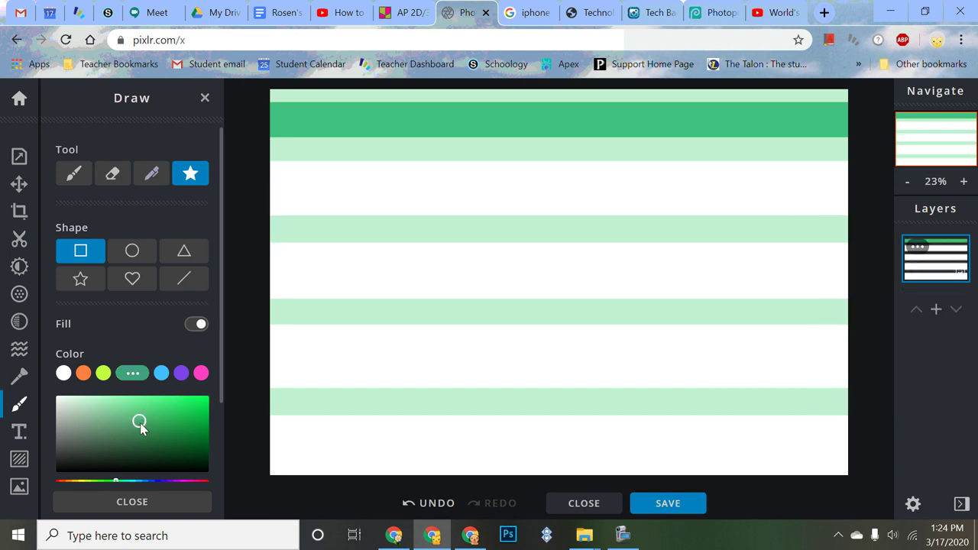
pyautogui.moveTo(267, 150); pyautogui.dragTo(542, 318)
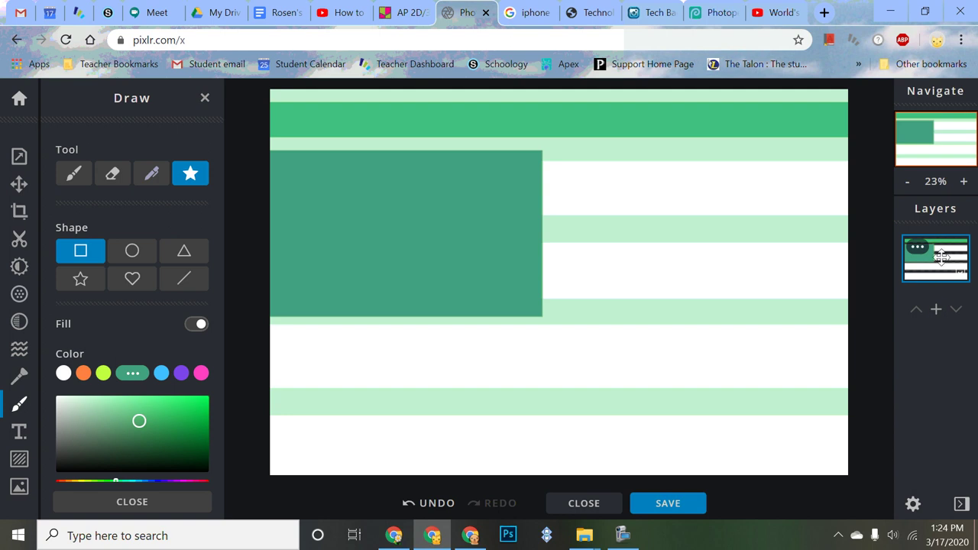
# Step: Undo the rectangle and draw a wide dark green bar below the title band on a new empty layer
pyautogui.hotkey('ctrl', 'z')
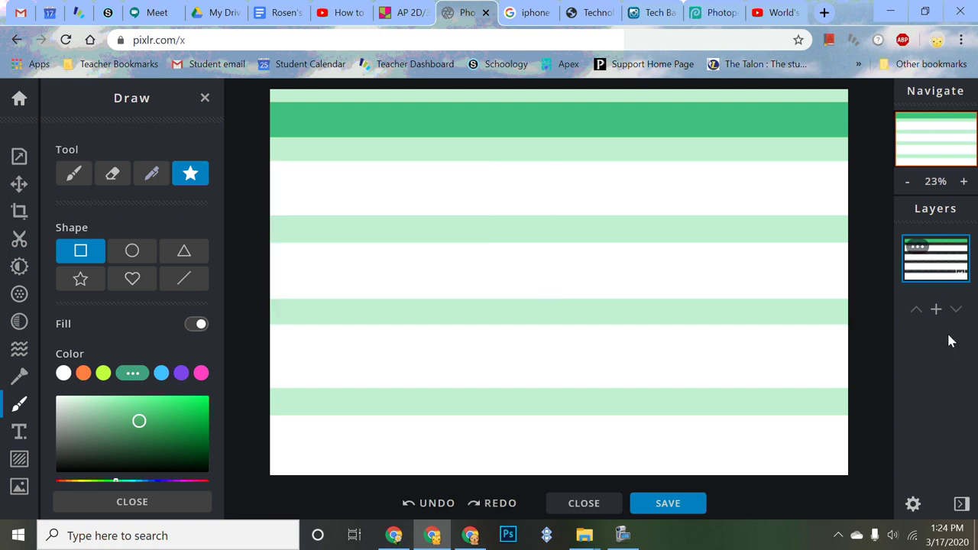
pyautogui.click(937, 309)
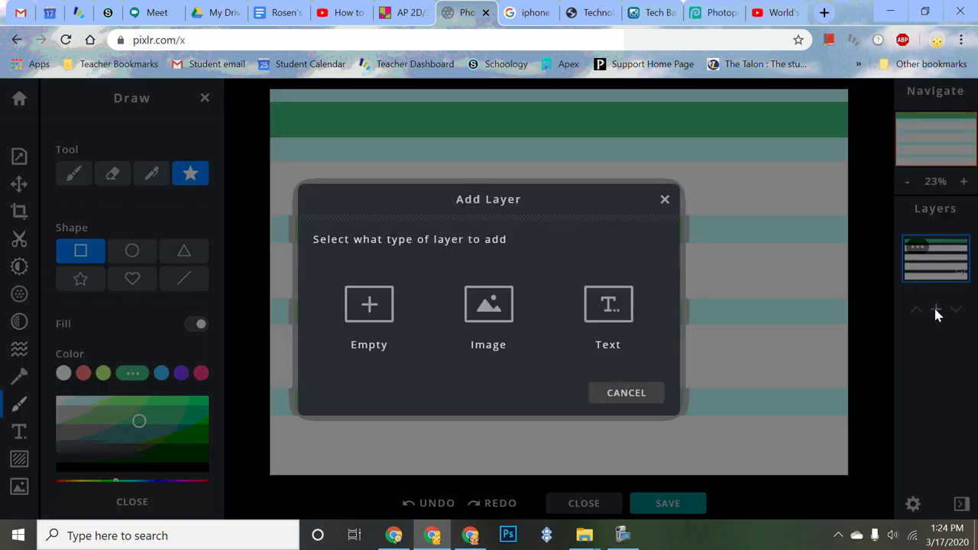
pyautogui.click(398, 306)
pyautogui.moveTo(263, 152); pyautogui.dragTo(679, 256)
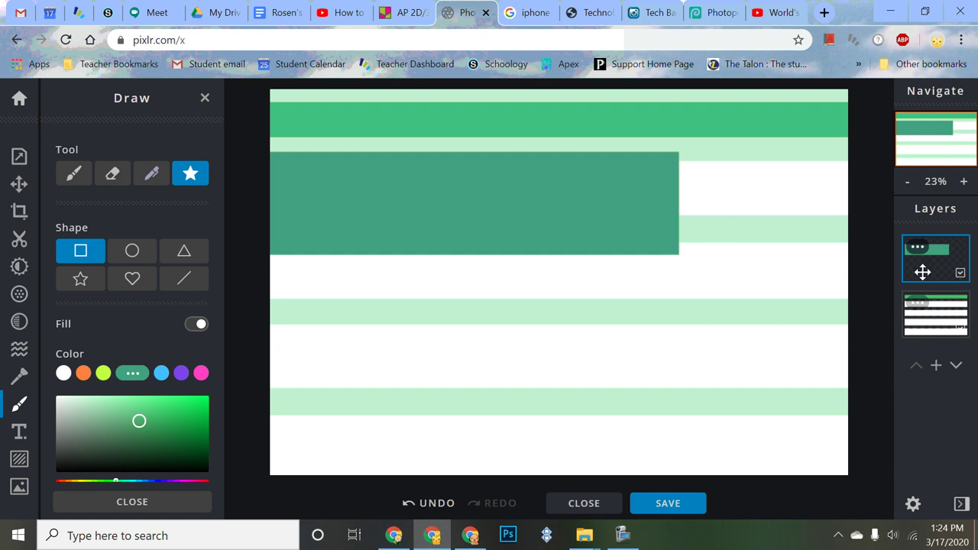
pyautogui.scroll(-3, 118, 389)
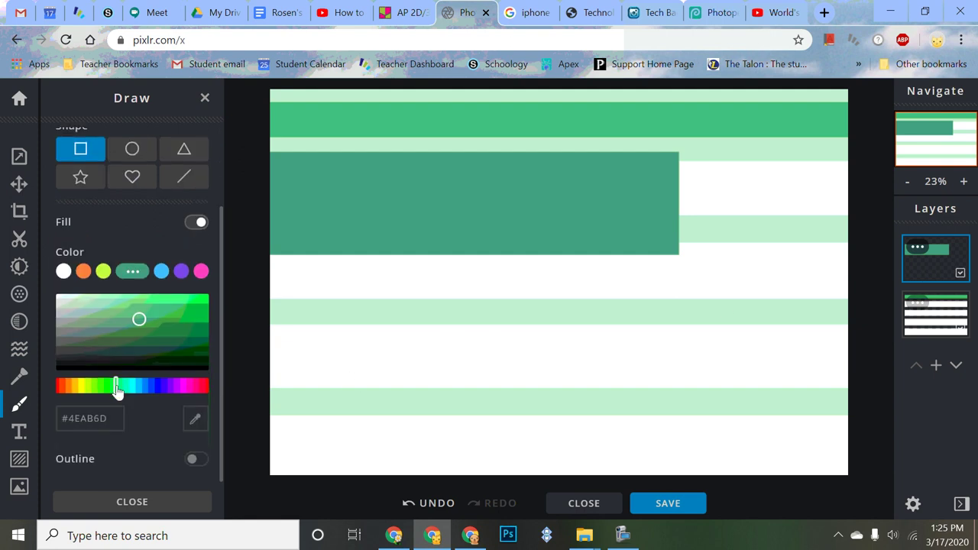
pyautogui.scroll(3, 118, 389)
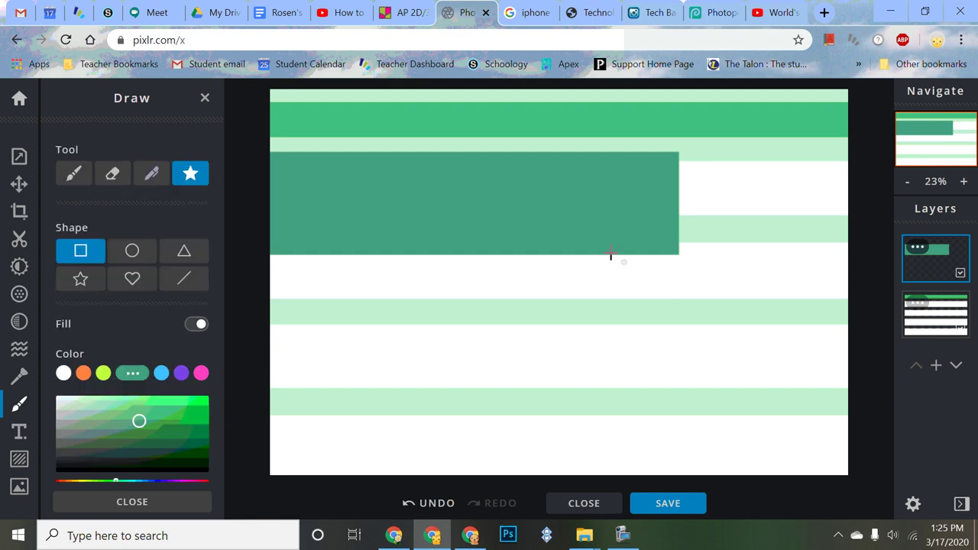
# Step: Preview the Luminosity, Color, Saturation, Hue, Exclusion and Difference blend modes on the bar's layer
pyautogui.click(926, 267)
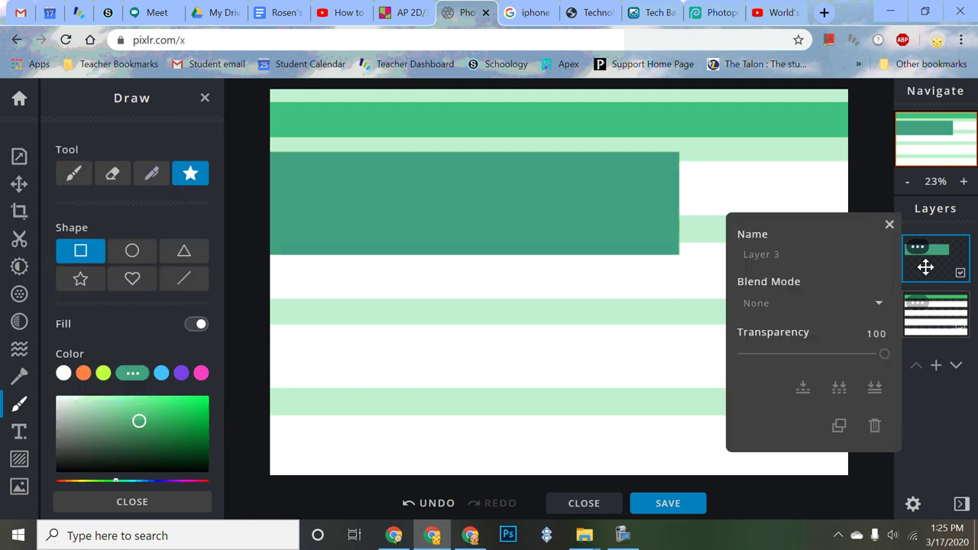
pyautogui.click(864, 309)
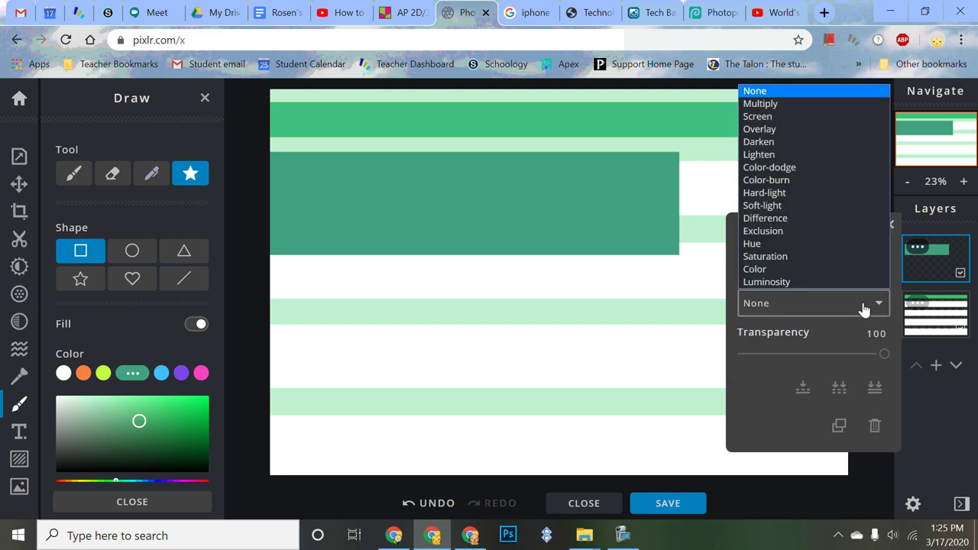
pyautogui.click(827, 281)
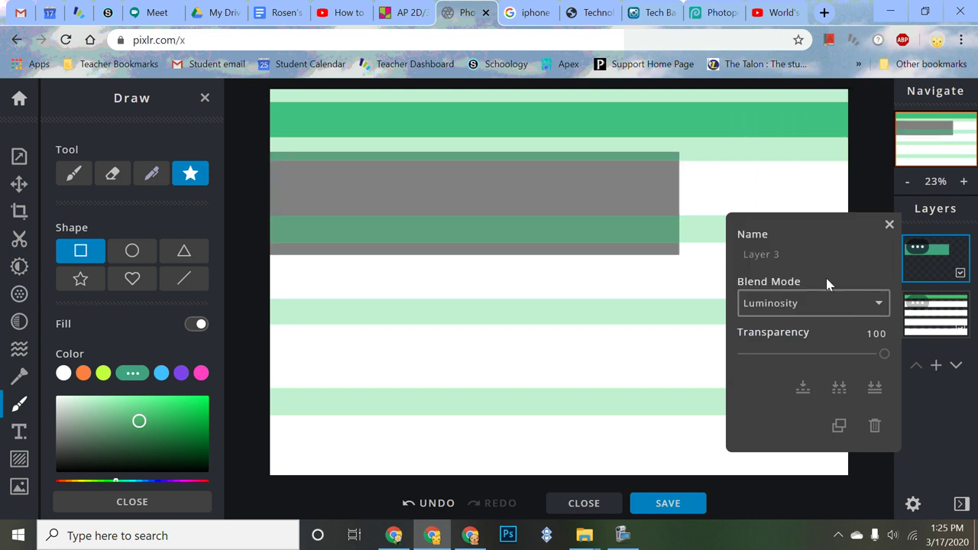
pyautogui.click(833, 303)
pyautogui.click(826, 271)
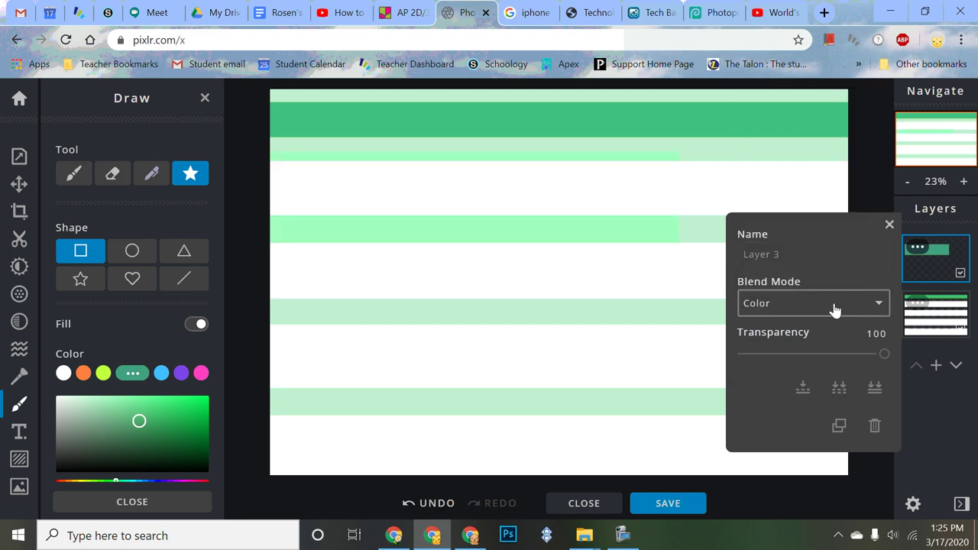
pyautogui.click(834, 309)
pyautogui.click(795, 258)
pyautogui.click(831, 312)
pyautogui.click(830, 244)
pyautogui.click(825, 306)
pyautogui.click(815, 230)
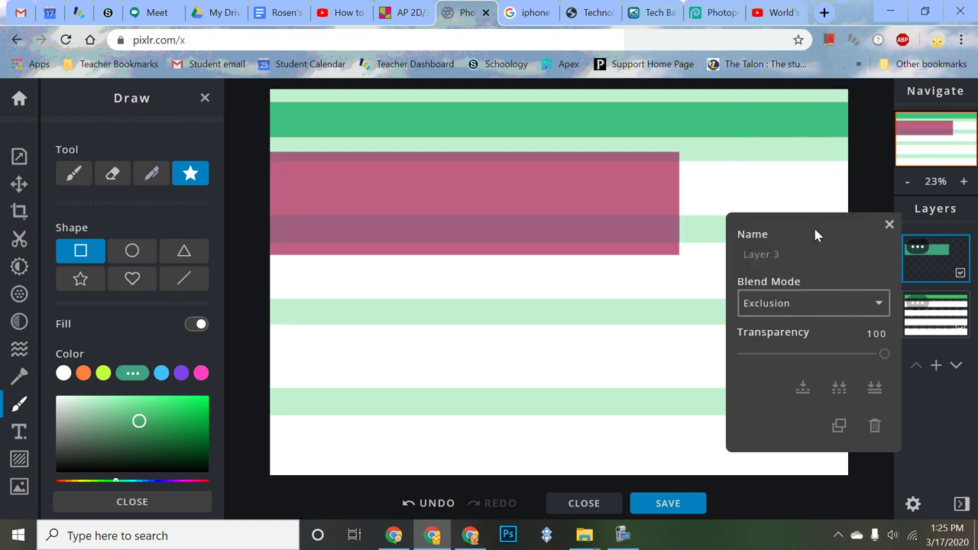
pyautogui.click(821, 306)
pyautogui.click(808, 220)
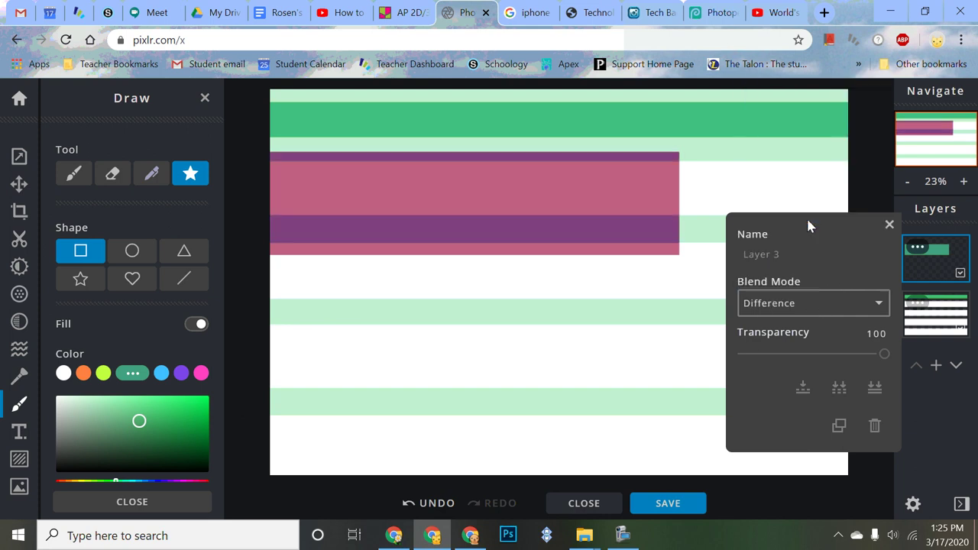
# Step: Set the bar's blend mode back to None and its transparency to 53
pyautogui.click(813, 307)
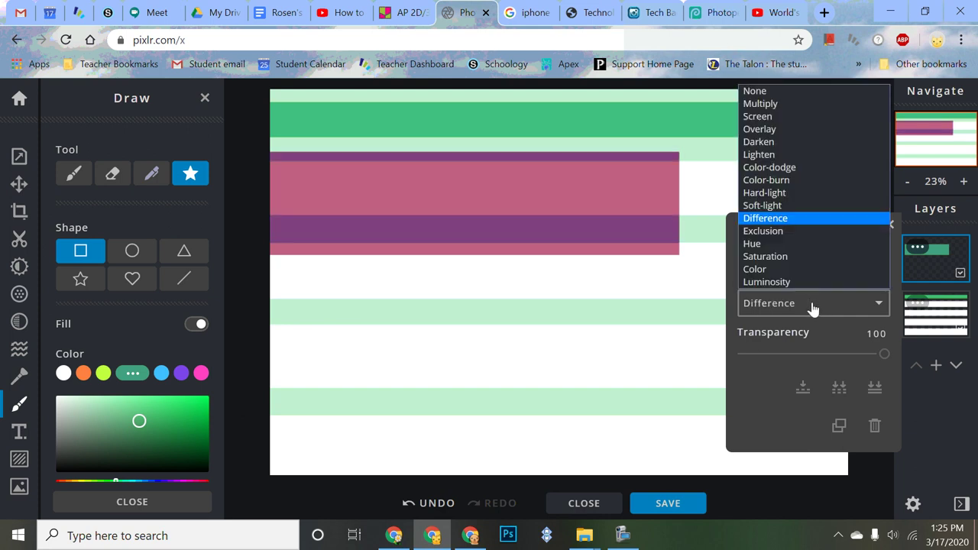
pyautogui.click(779, 91)
pyautogui.moveTo(885, 359); pyautogui.dragTo(819, 362)
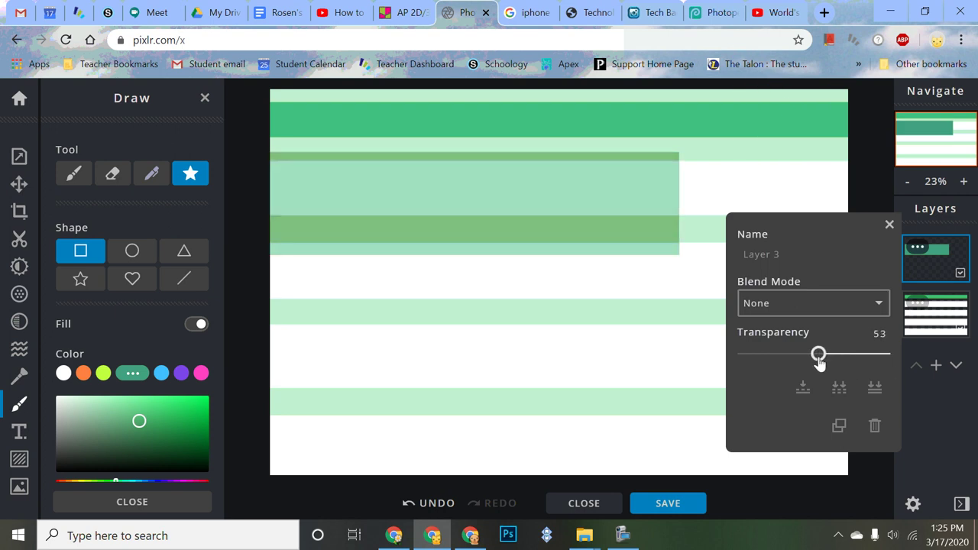
pyautogui.click(890, 225)
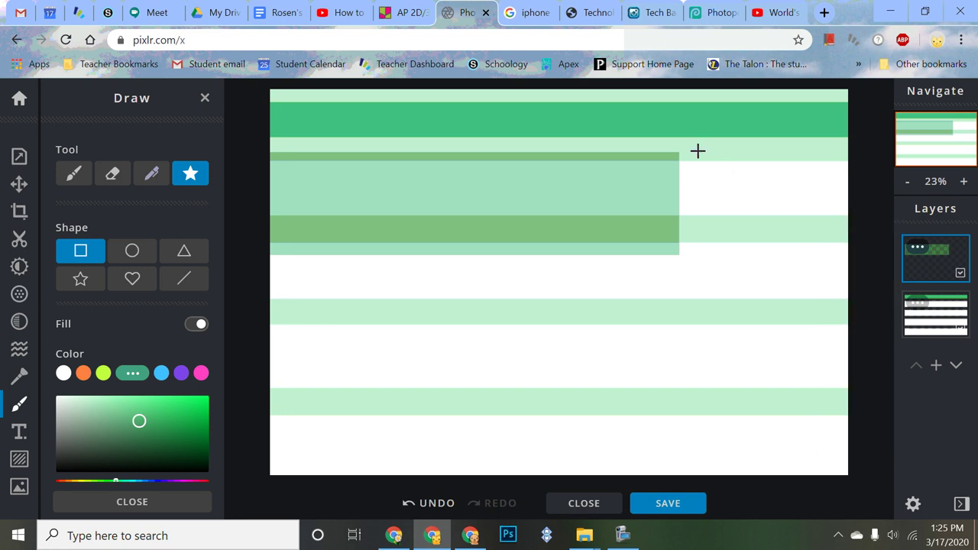
# Step: Undo a first attempt and draw a tall teal block down the right side on a new empty layer
pyautogui.moveTo(698, 151)
pyautogui.mouseDown()
pyautogui.moveTo(788, 343)
pyautogui.moveTo(832, 402)
pyautogui.moveTo(851, 401)
pyautogui.mouseUp()
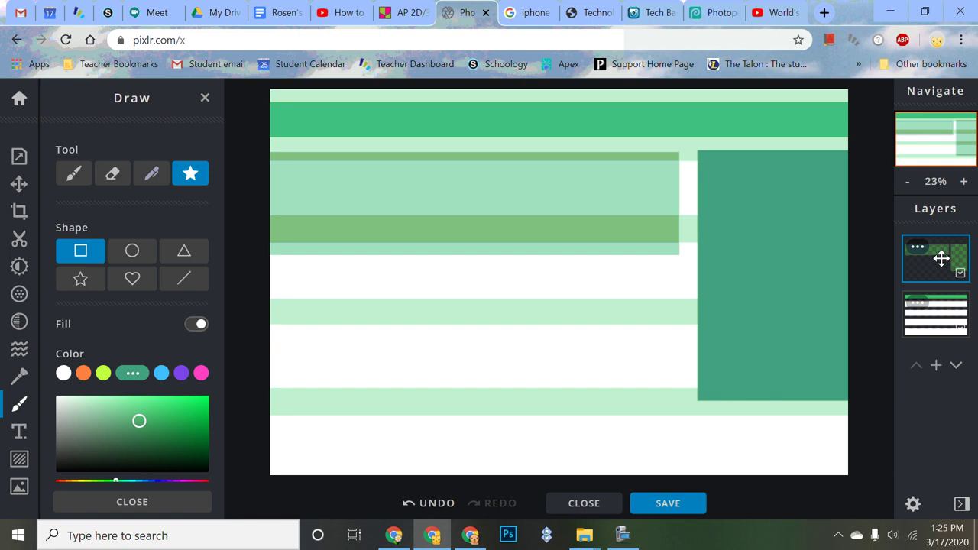
pyautogui.hotkey('ctrl', 'z')
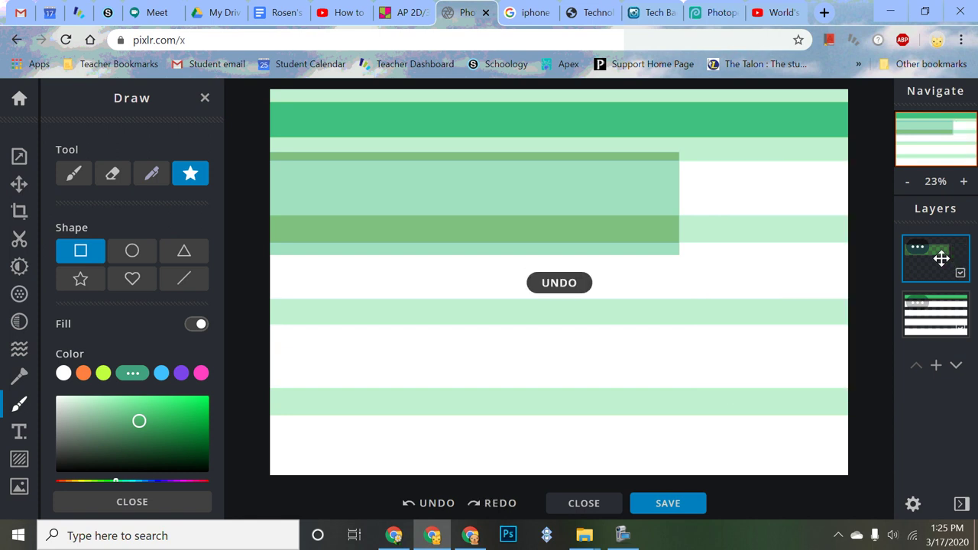
pyautogui.click(938, 367)
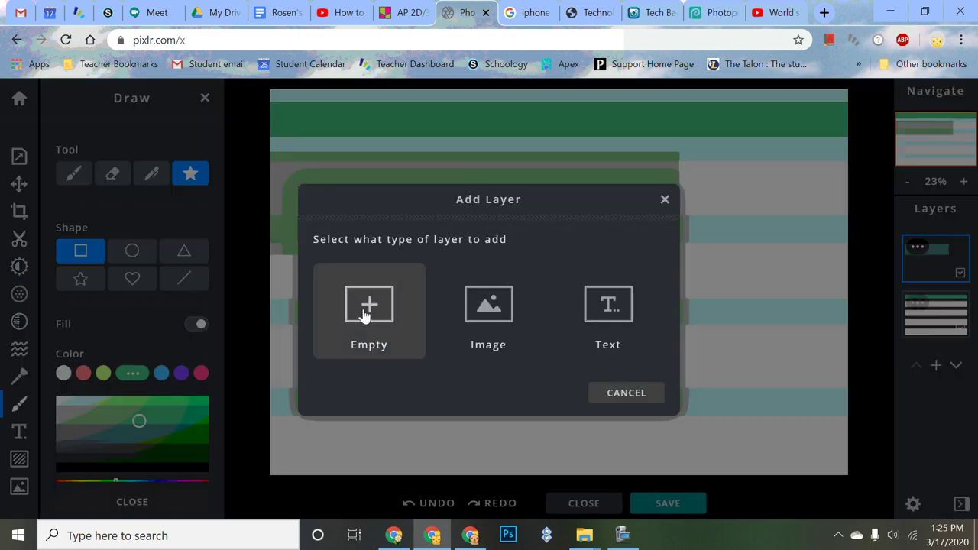
pyautogui.click(363, 305)
pyautogui.moveTo(693, 156); pyautogui.dragTo(859, 377)
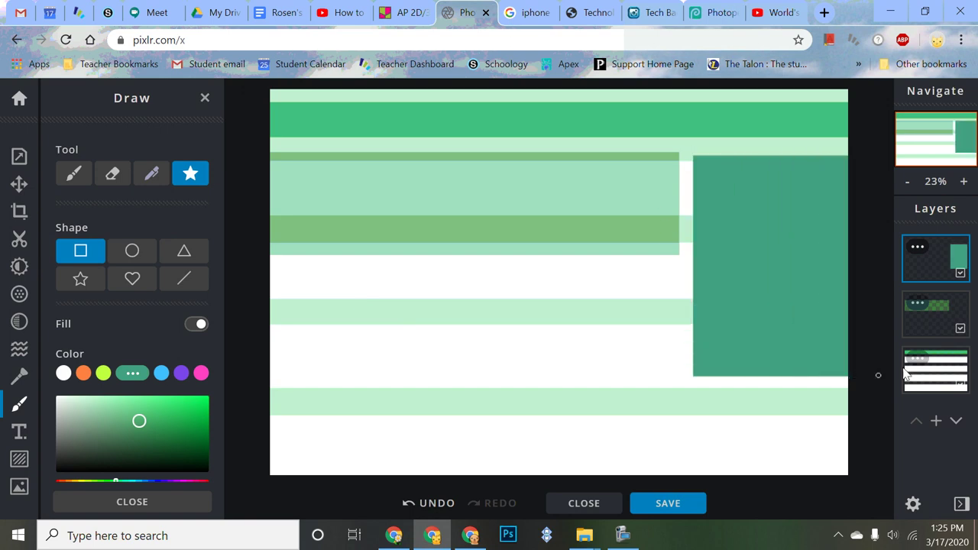
# Step: Set the right block's layer transparency to 51
pyautogui.click(943, 318)
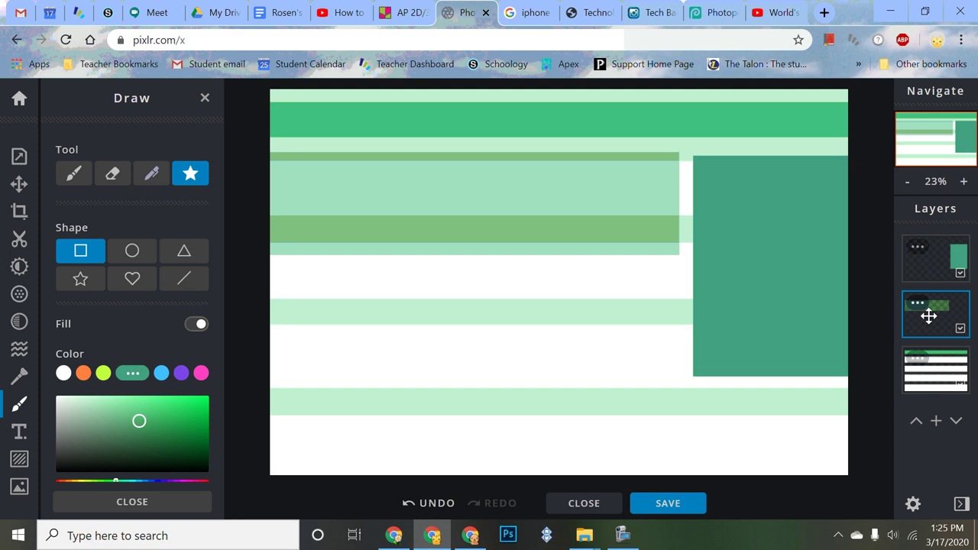
pyautogui.click(929, 316)
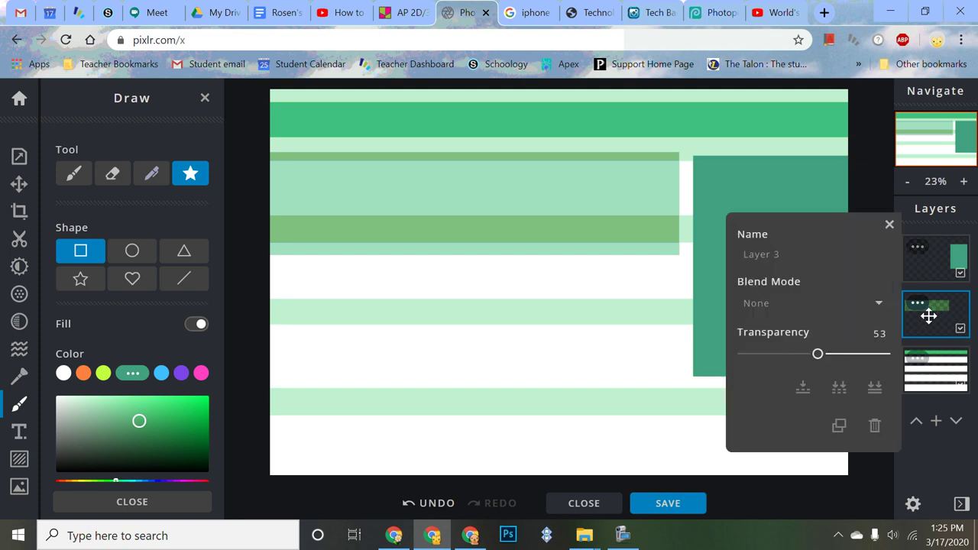
pyautogui.click(934, 262)
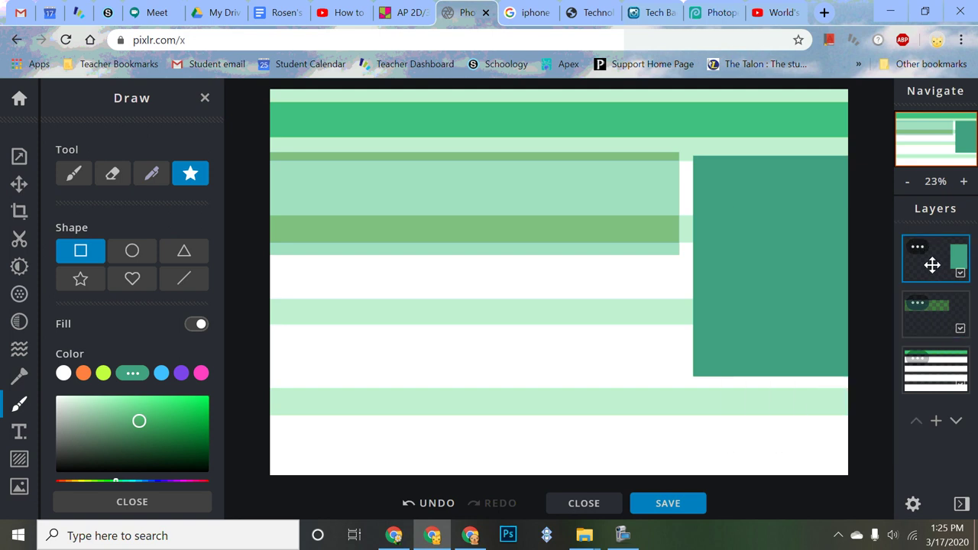
pyautogui.click(932, 266)
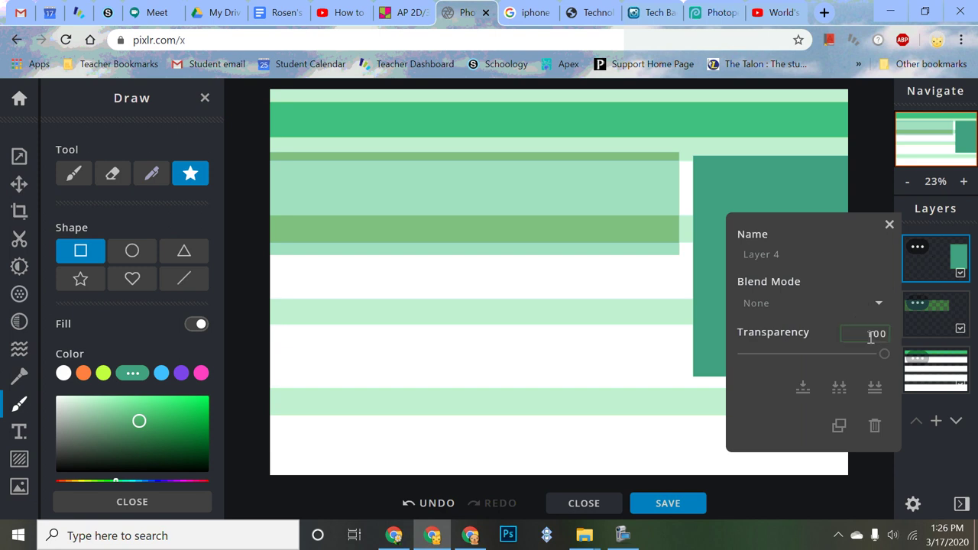
pyautogui.moveTo(808, 354); pyautogui.dragTo(815, 357)
pyautogui.click(888, 224)
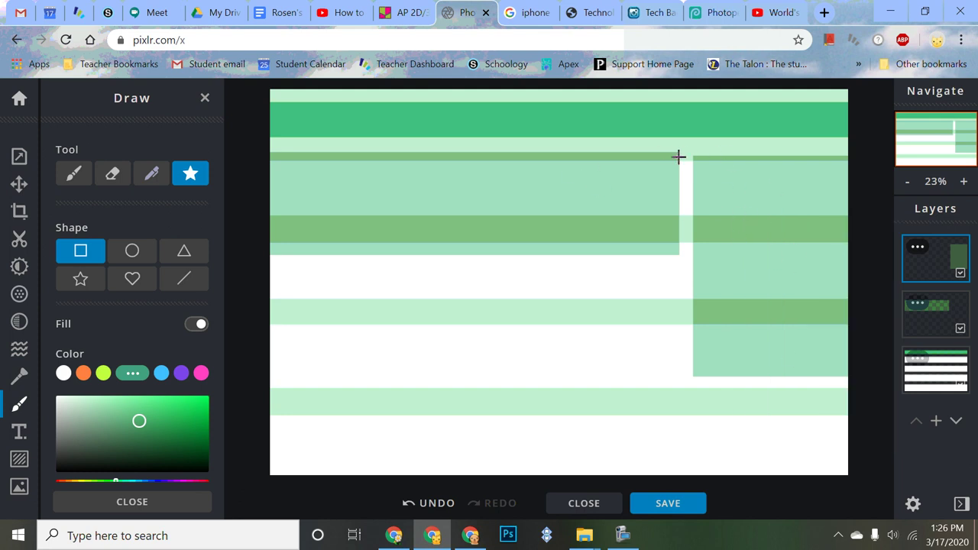
# Step: Move the right translucent block up until its Top reads 339, level with the left block
pyautogui.click(20, 185)
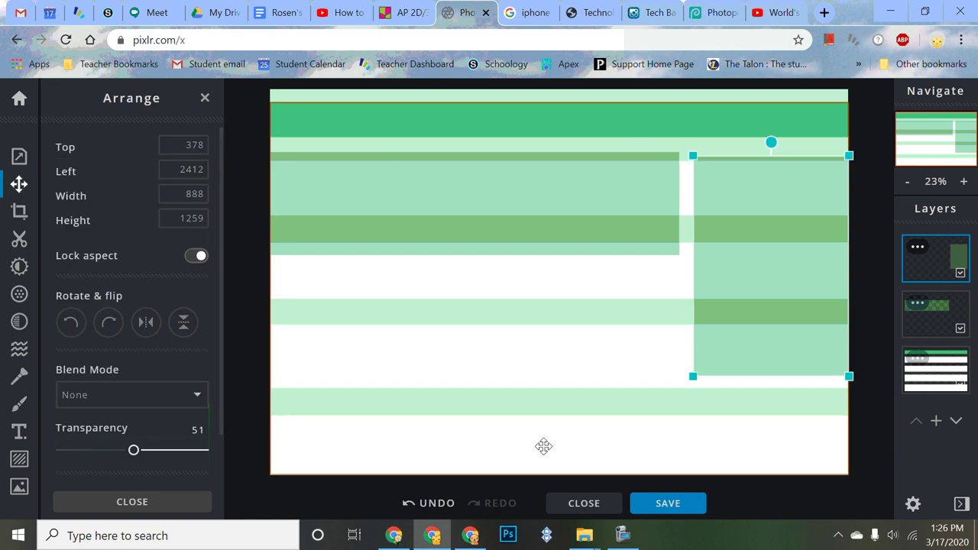
pyautogui.moveTo(760, 293)
pyautogui.mouseDown()
pyautogui.moveTo(740, 283)
pyautogui.moveTo(763, 286)
pyautogui.mouseUp()
pyautogui.click(870, 395)
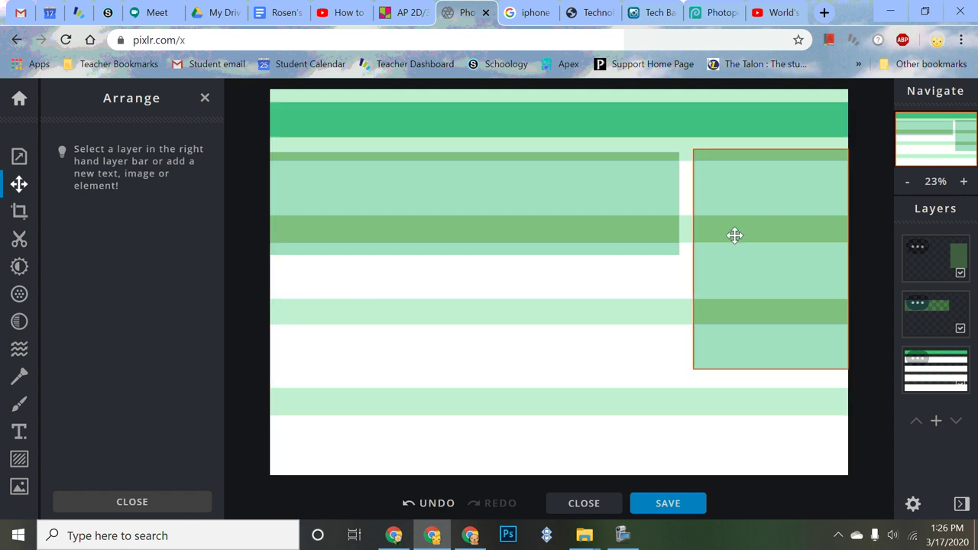
pyautogui.click(927, 254)
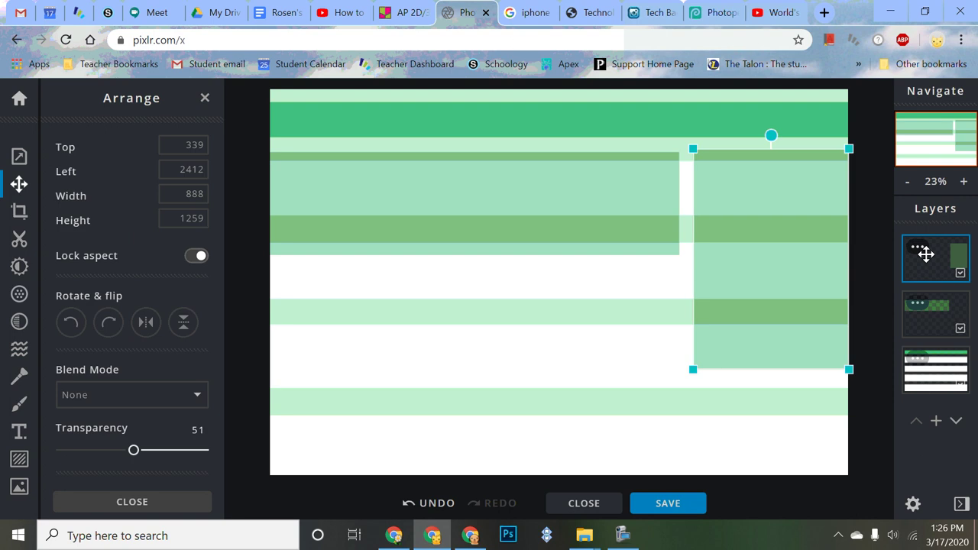
pyautogui.click(919, 248)
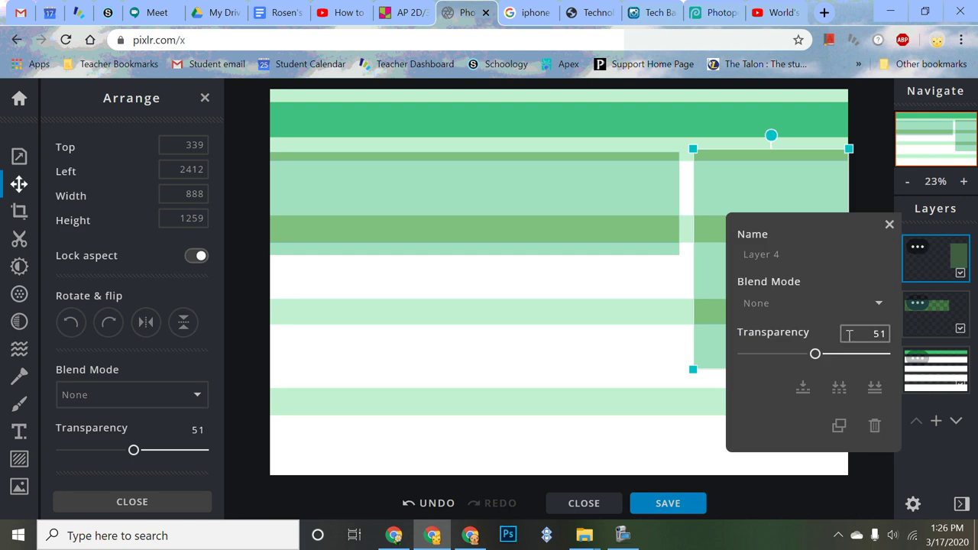
# Step: Duplicate the right block and move the copy to the bottom-left
pyautogui.click(840, 427)
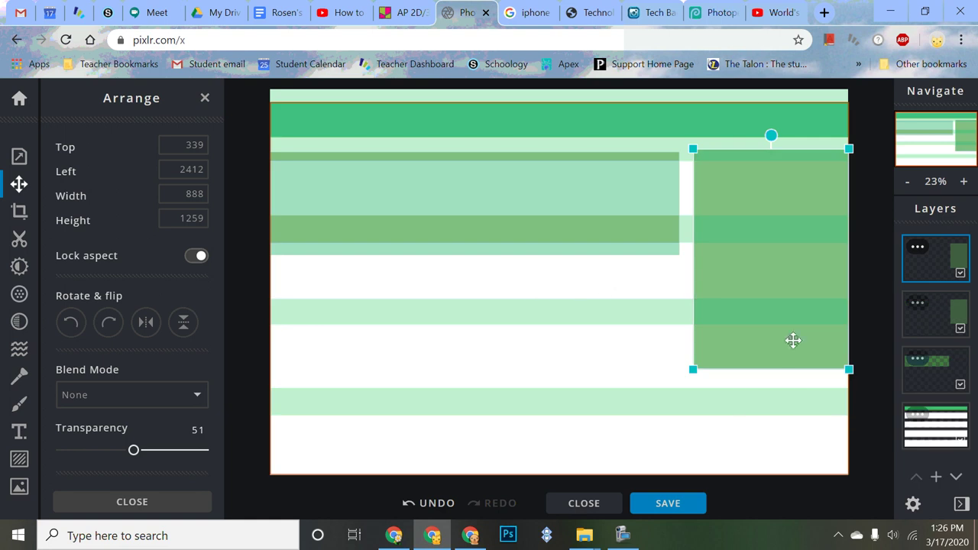
pyautogui.moveTo(771, 293); pyautogui.dragTo(361, 420)
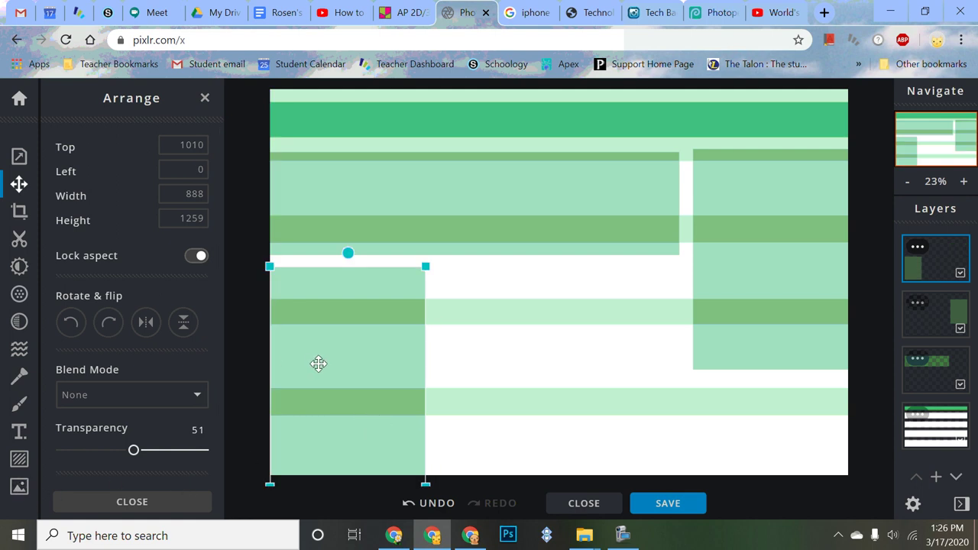
pyautogui.scroll(-2, 87, 420)
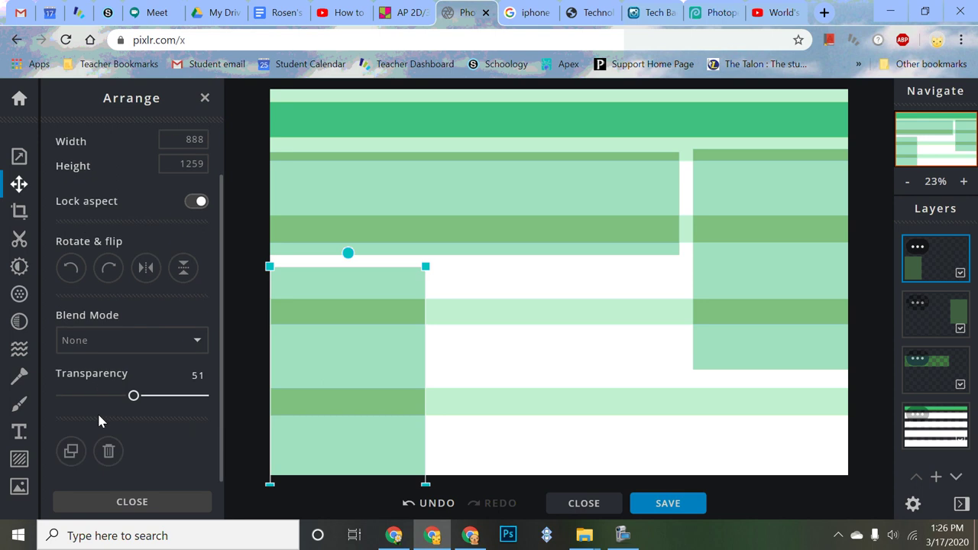
# Step: Duplicate again, enlarge the copy to 914 × 1296 and place it at bottom-centre
pyautogui.click(70, 451)
pyautogui.moveTo(323, 402); pyautogui.dragTo(492, 408)
pyautogui.moveTo(594, 270); pyautogui.dragTo(605, 321)
pyautogui.moveTo(605, 260); pyautogui.dragTo(597, 293)
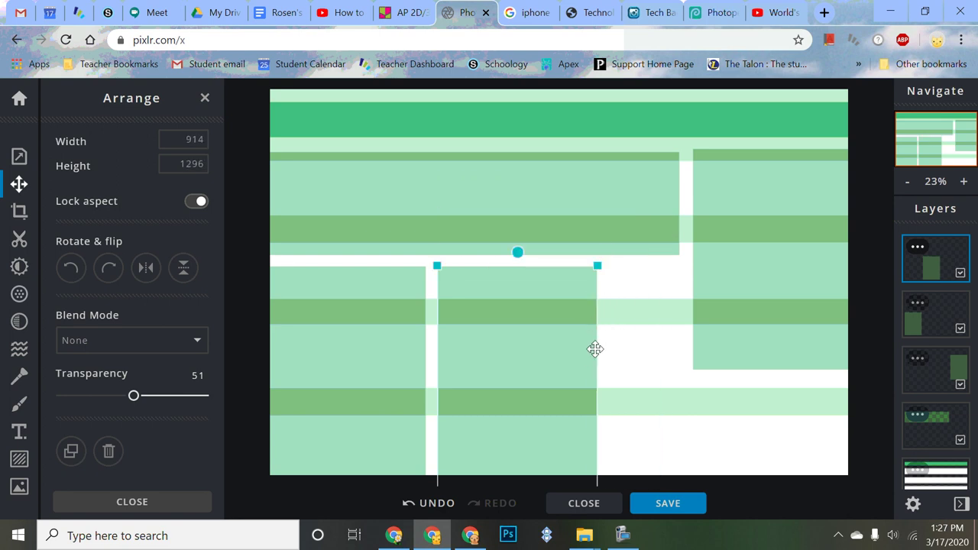
pyautogui.moveTo(545, 394); pyautogui.dragTo(516, 394)
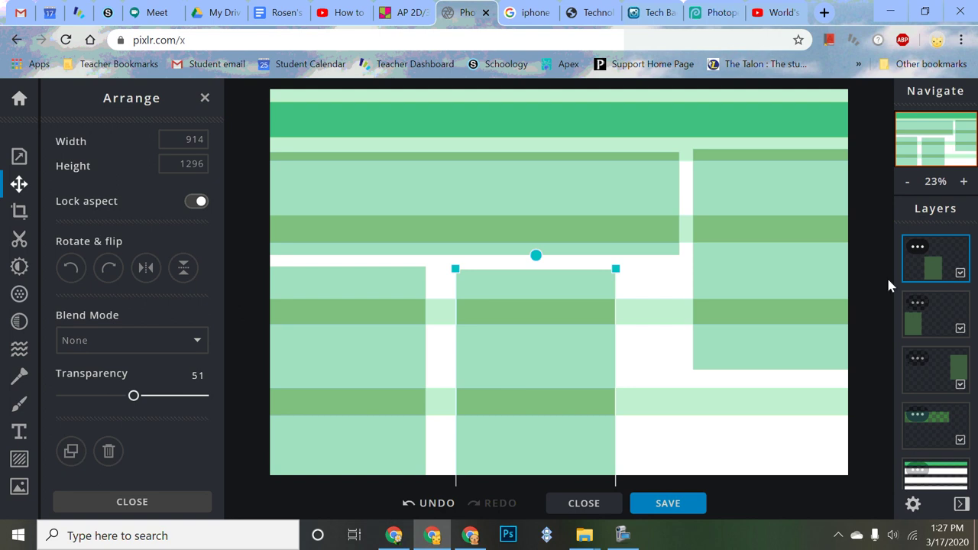
# Step: Hide the bottom-centre block's layer
pyautogui.click(960, 275)
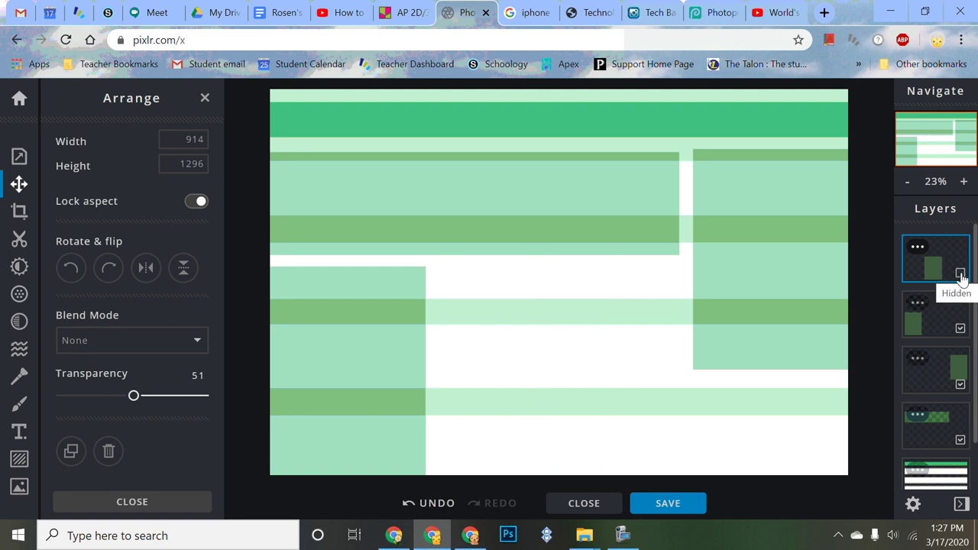
pyautogui.click(960, 275)
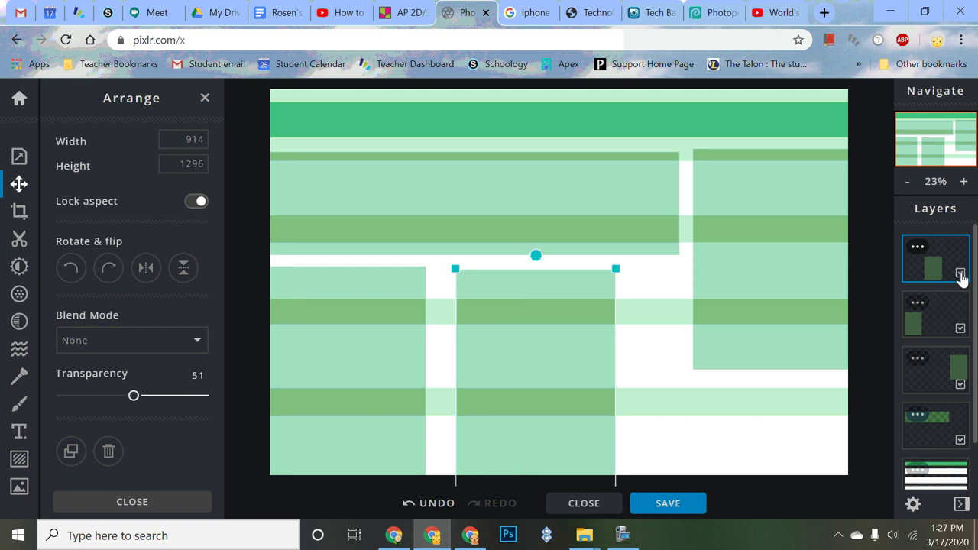
pyautogui.click(961, 275)
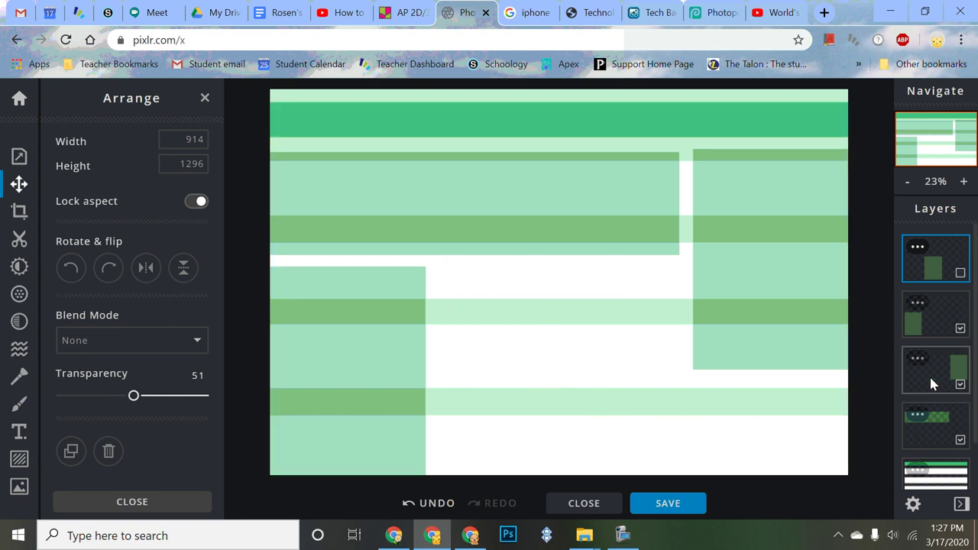
# Step: Add an empty layer and try a rectangle over the middle stripes, then undo it
pyautogui.scroll(-2, 940, 362)
pyautogui.click(937, 477)
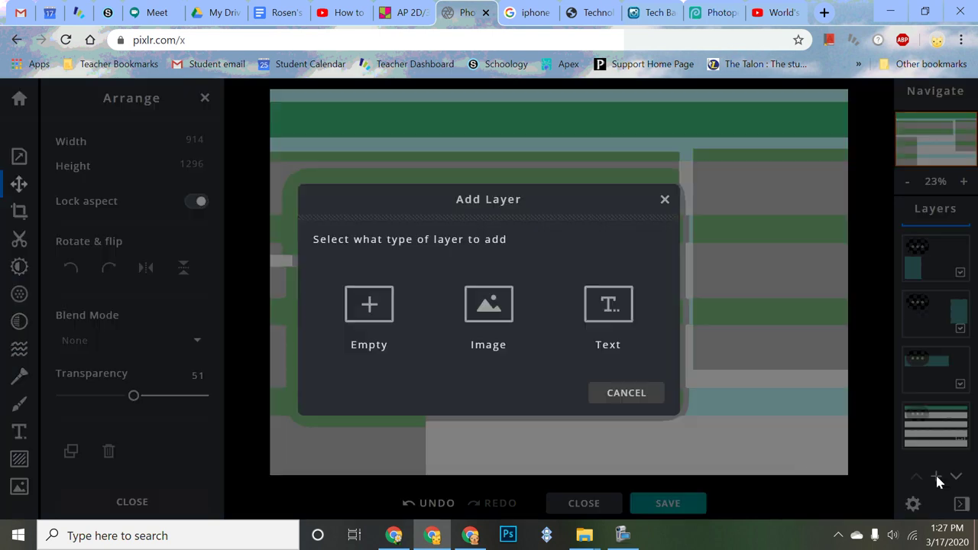
pyautogui.click(360, 315)
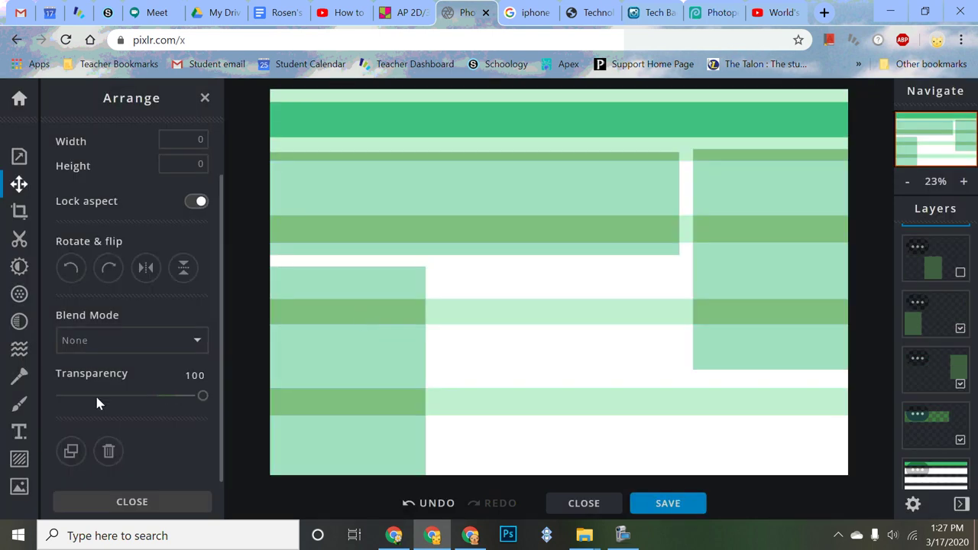
pyautogui.scroll(2, 176, 193)
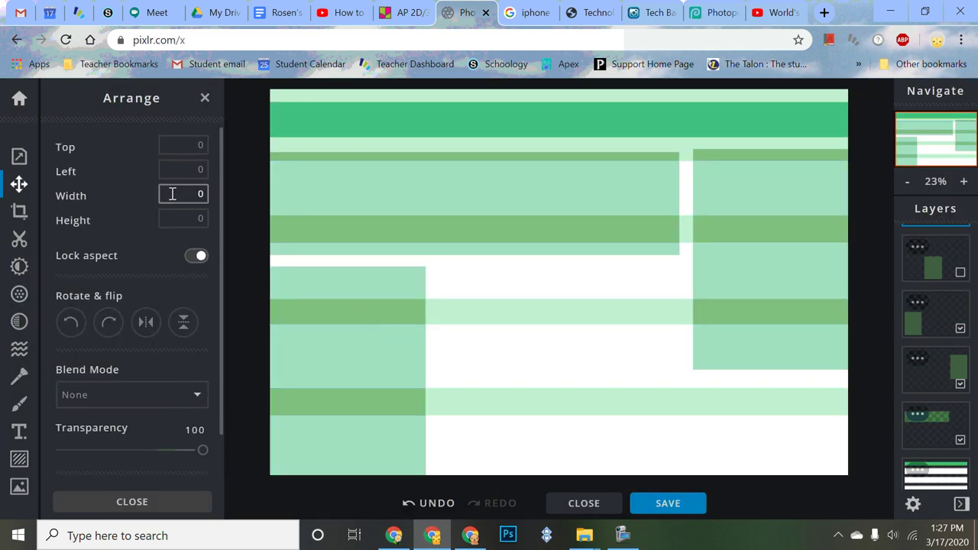
pyautogui.click(21, 404)
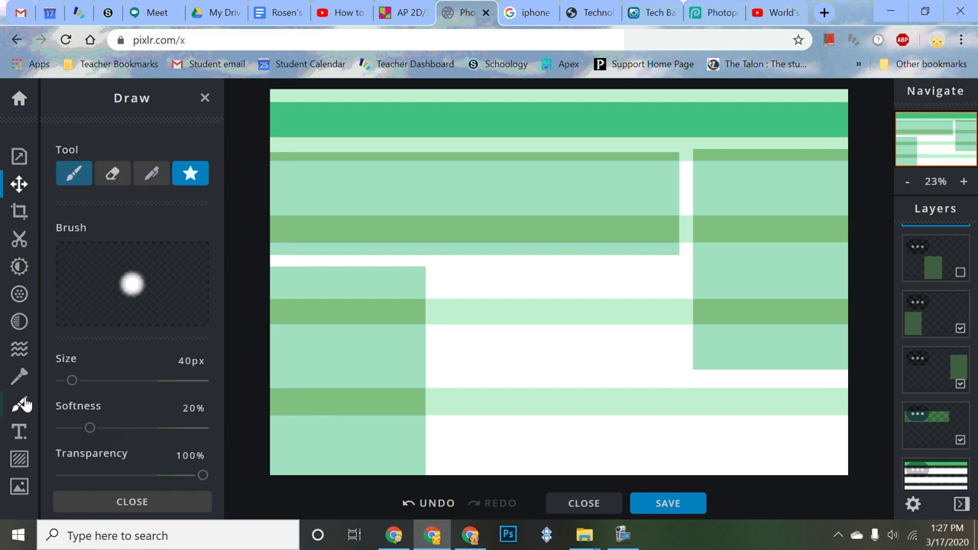
pyautogui.click(186, 181)
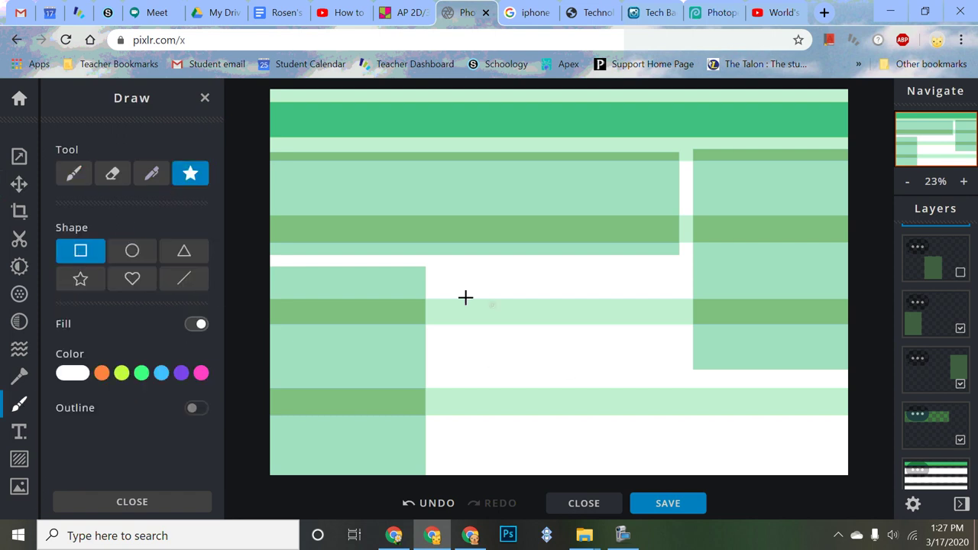
pyautogui.moveTo(448, 273); pyautogui.dragTo(664, 463)
pyautogui.hotkey('ctrl', 'z')
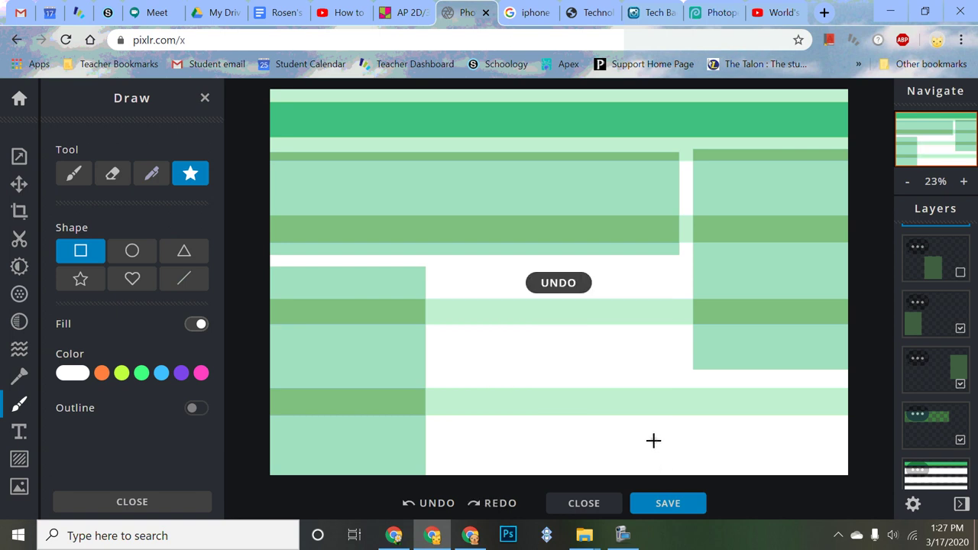
# Step: Duplicate the bottom-left translucent block's layer and select the copy
pyautogui.click(915, 312)
pyautogui.click(943, 317)
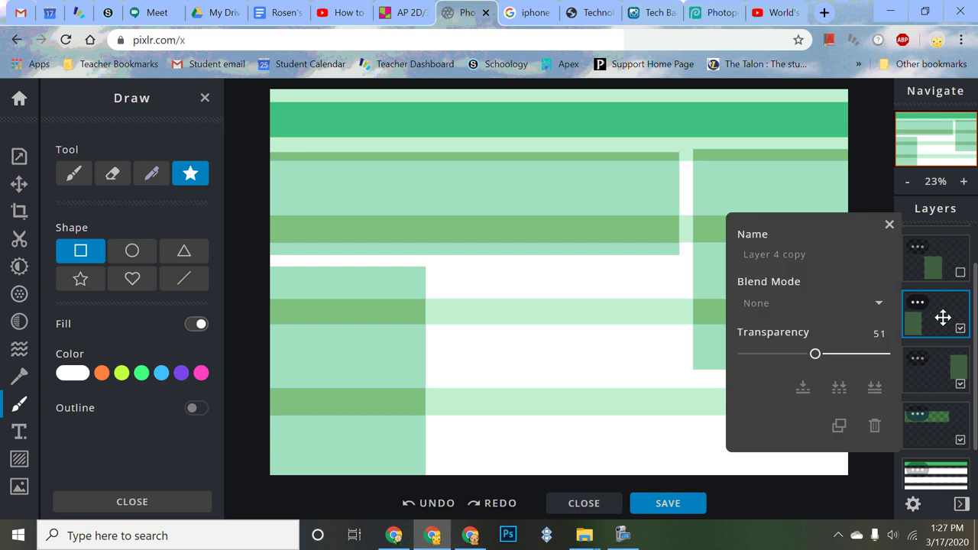
pyautogui.click(839, 425)
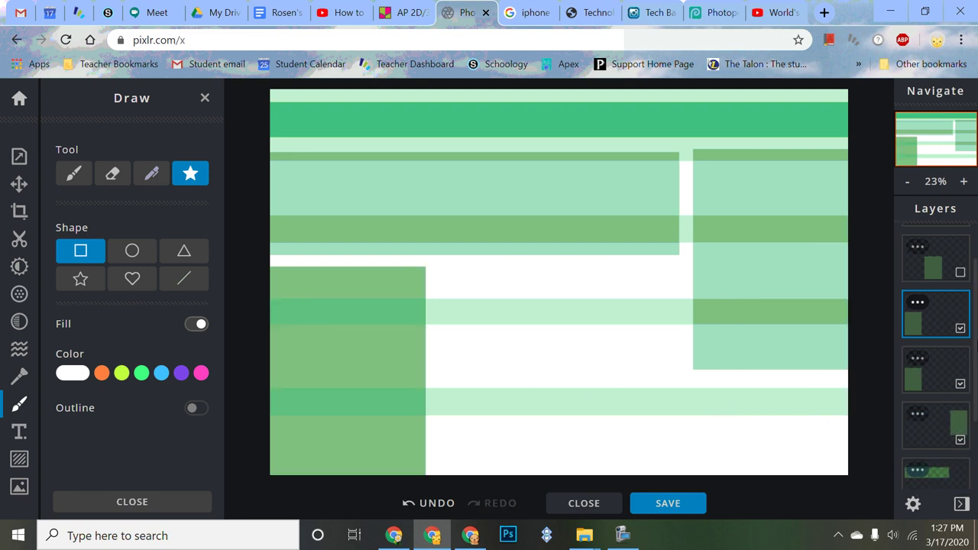
pyautogui.click(949, 263)
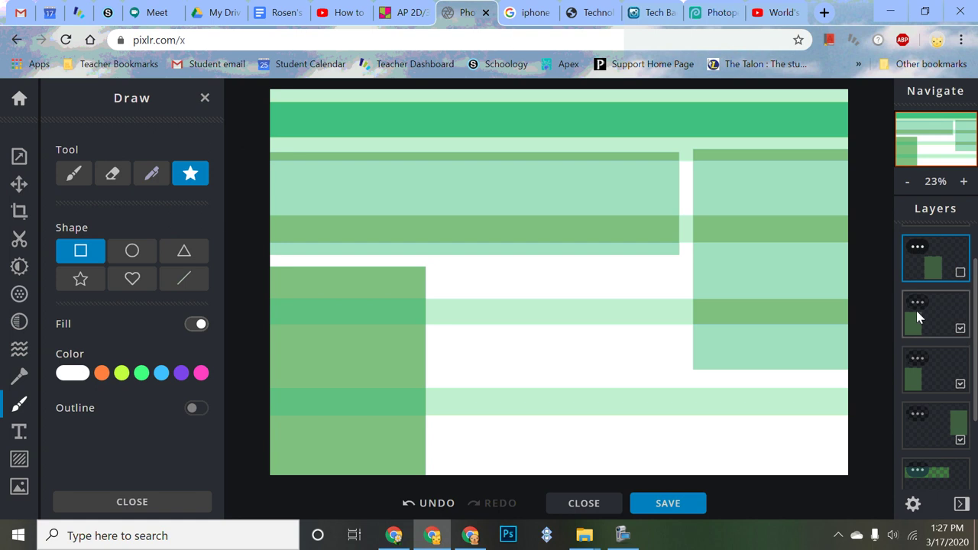
# Step: Move the copied block to the lower middle, enlarge it, and nudge the top-left block up
pyautogui.click(19, 183)
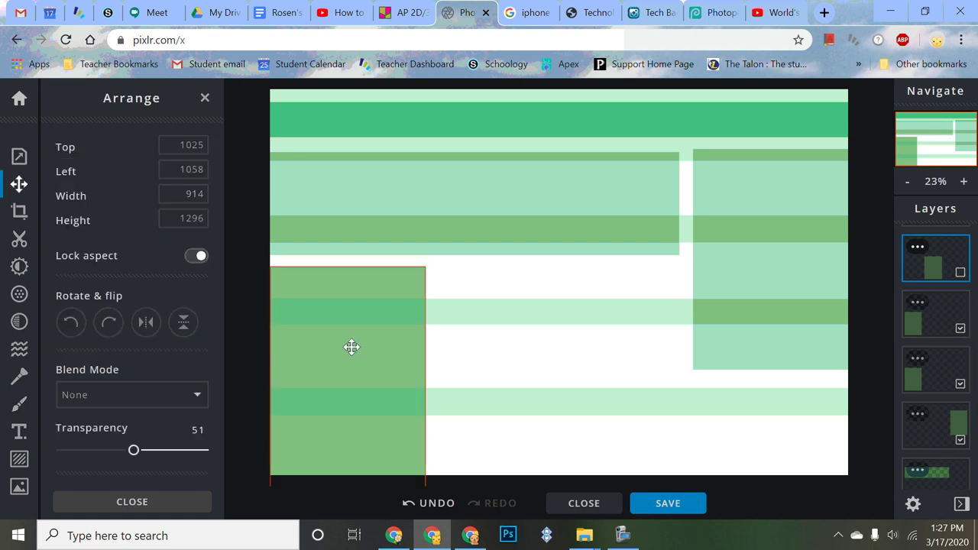
pyautogui.moveTo(367, 351); pyautogui.dragTo(529, 350)
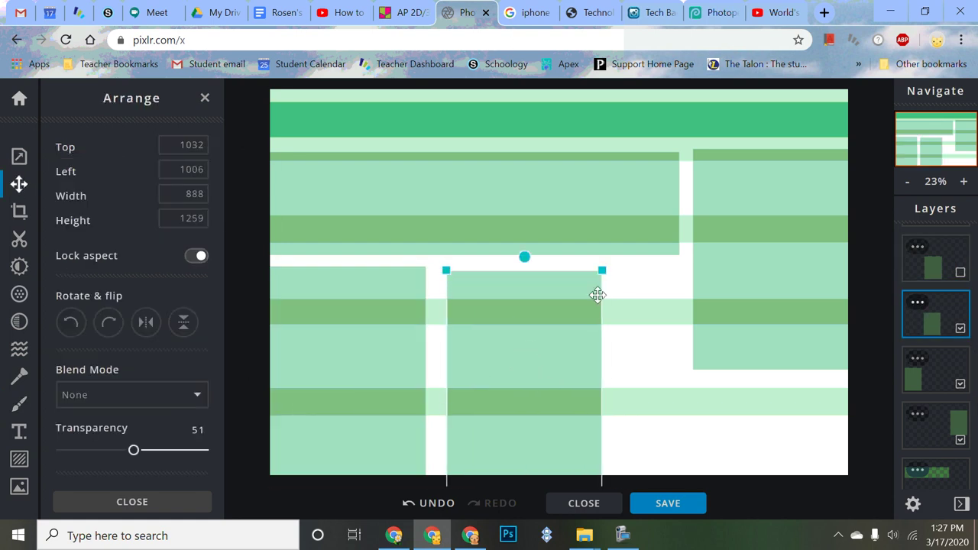
pyautogui.moveTo(601, 273); pyautogui.dragTo(664, 182)
pyautogui.moveTo(658, 328); pyautogui.dragTo(627, 433)
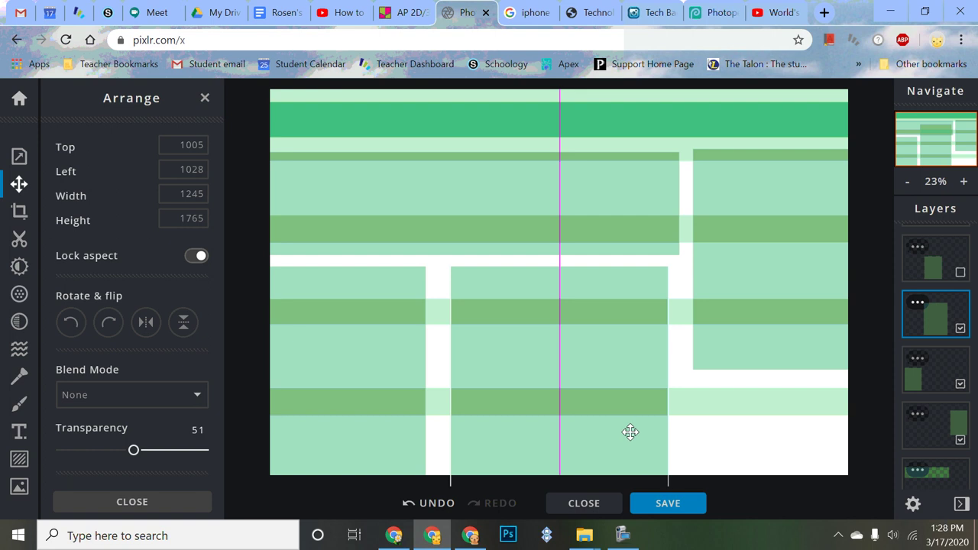
pyautogui.moveTo(635, 432); pyautogui.dragTo(623, 433)
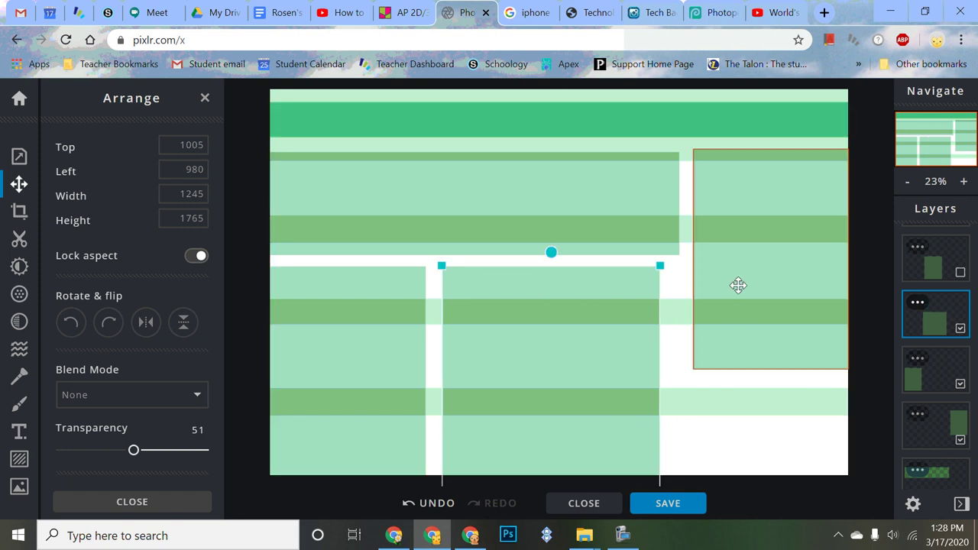
pyautogui.moveTo(624, 218); pyautogui.dragTo(629, 215)
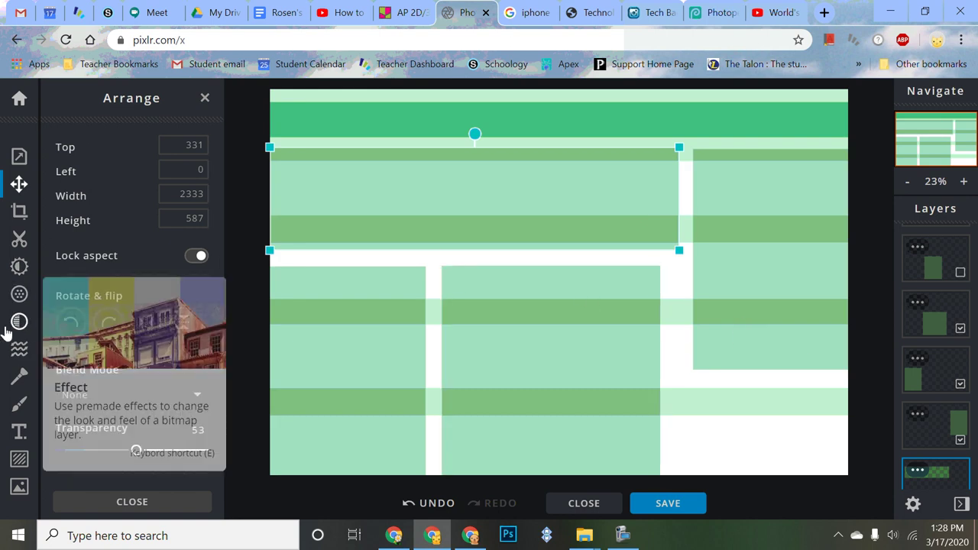
# Step: Add an empty layer and try white rectangle and circle shapes bottom-right, undoing both
pyautogui.scroll(-2, 933, 461)
pyautogui.click(937, 477)
pyautogui.click(369, 314)
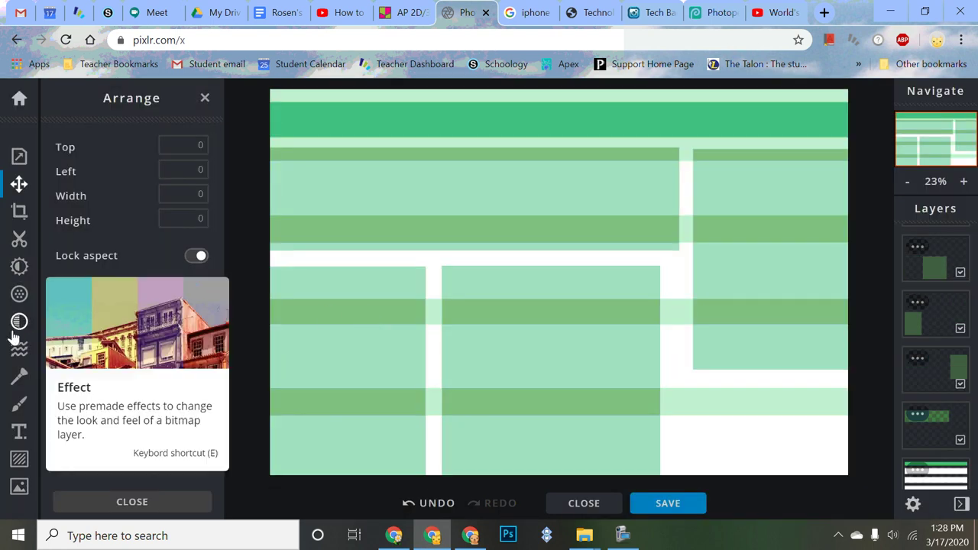
pyautogui.click(25, 407)
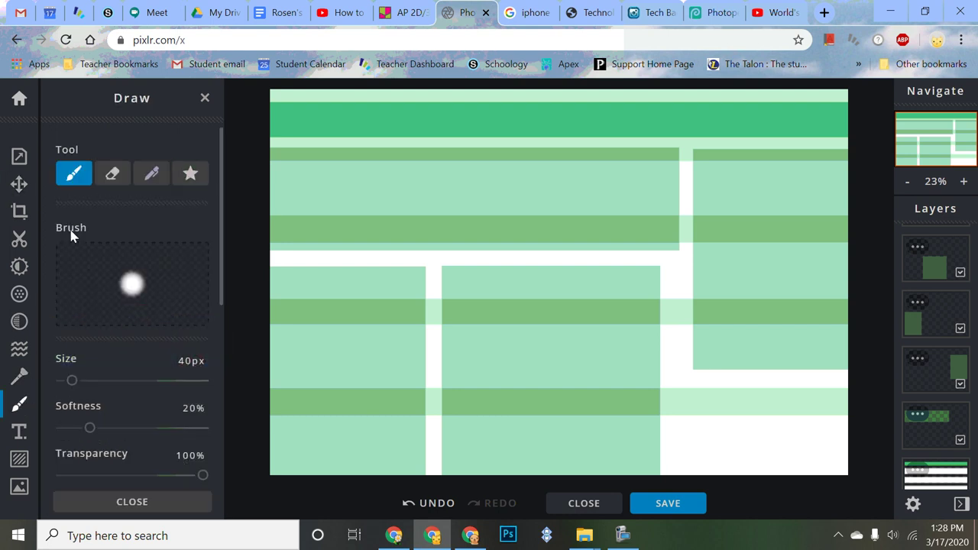
pyautogui.click(190, 174)
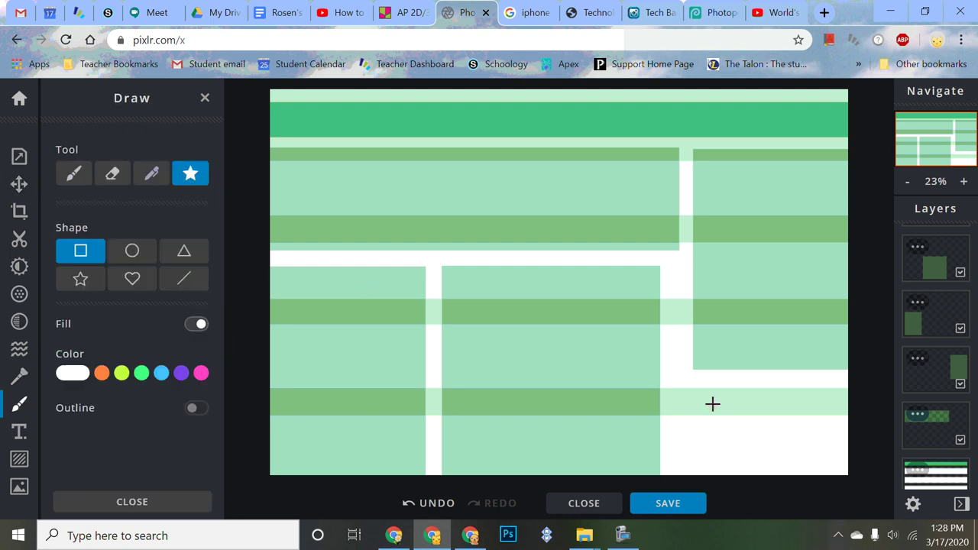
pyautogui.moveTo(710, 398); pyautogui.dragTo(770, 456)
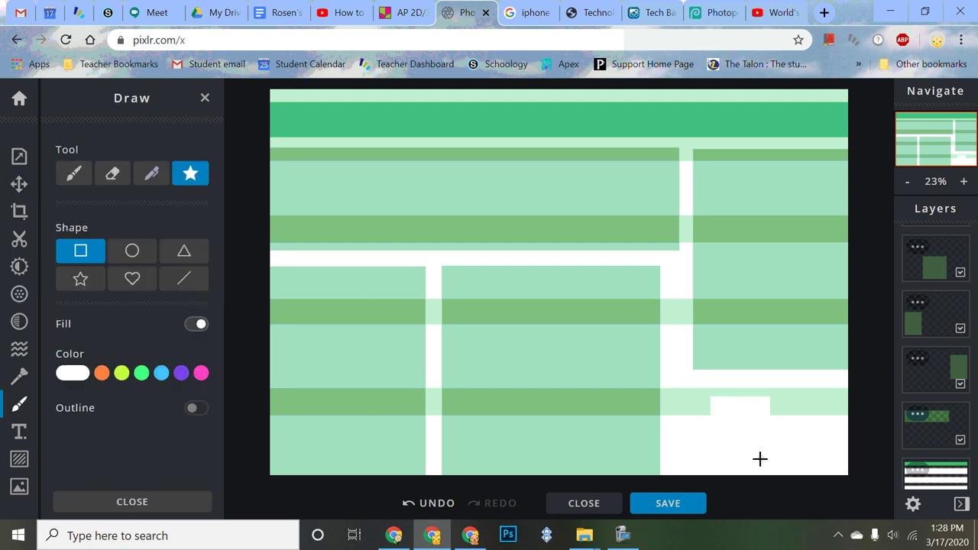
pyautogui.hotkey('ctrl', 'z')
pyautogui.click(138, 253)
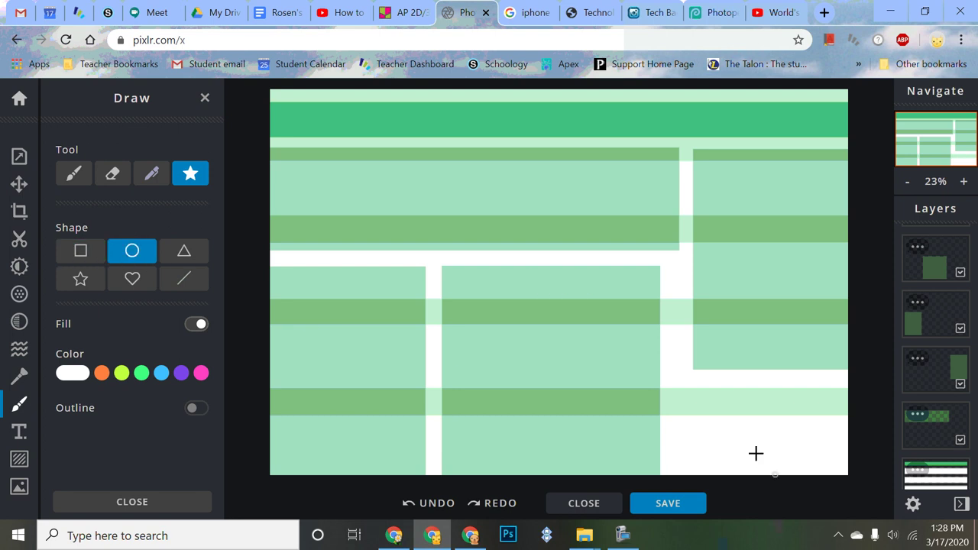
pyautogui.moveTo(718, 396); pyautogui.dragTo(797, 468)
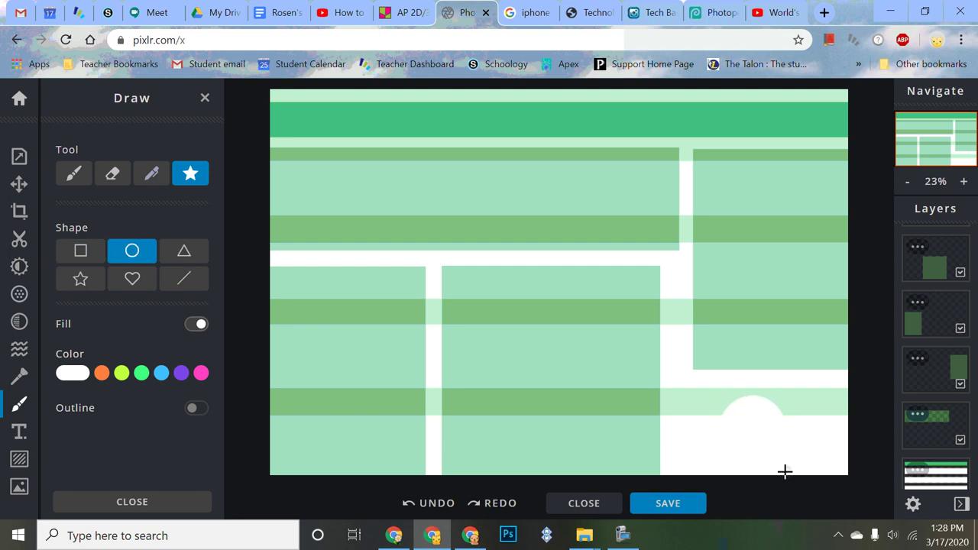
pyautogui.hotkey('ctrl', 'z')
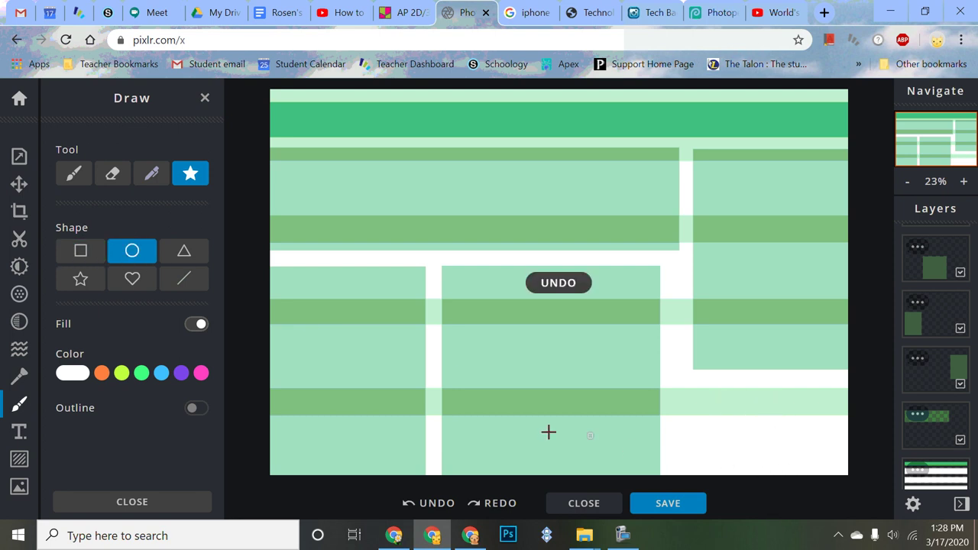
# Step: Draw a deep green filled circle in the bottom-right corner
pyautogui.click(141, 375)
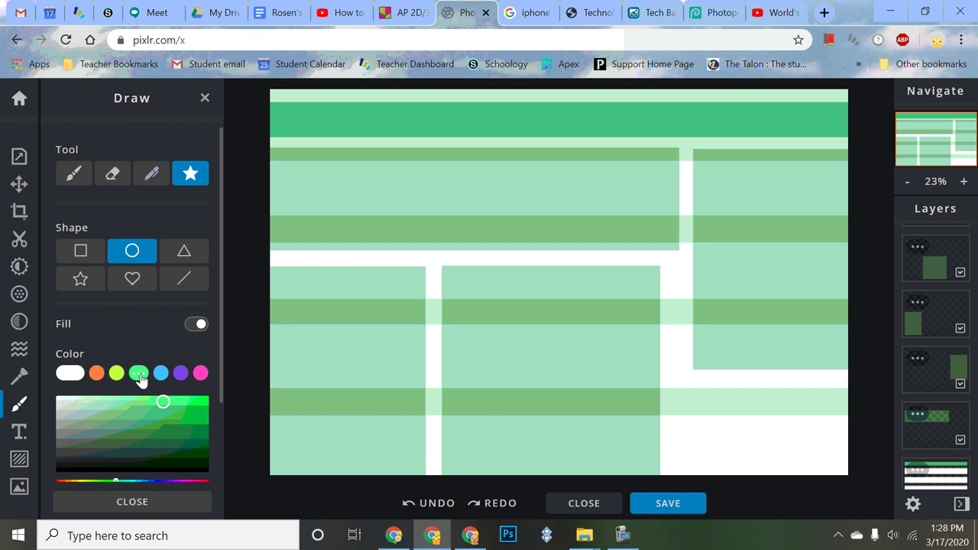
pyautogui.click(160, 420)
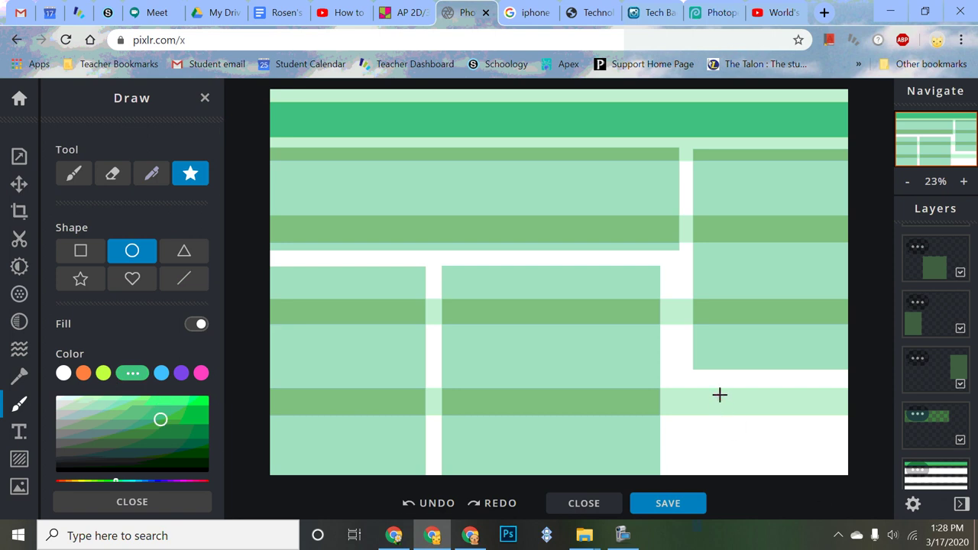
pyautogui.moveTo(719, 393); pyautogui.dragTo(813, 489)
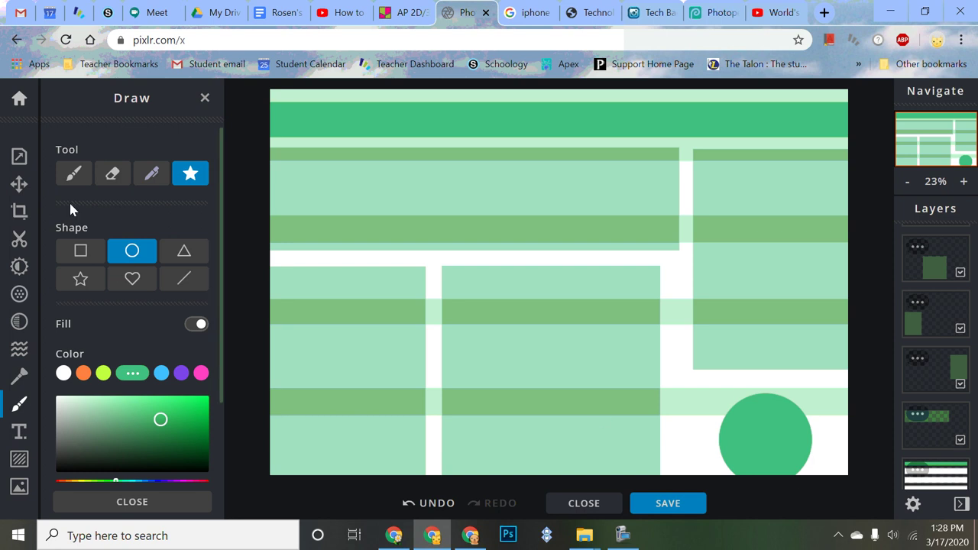
pyautogui.scroll(-1, 936, 366)
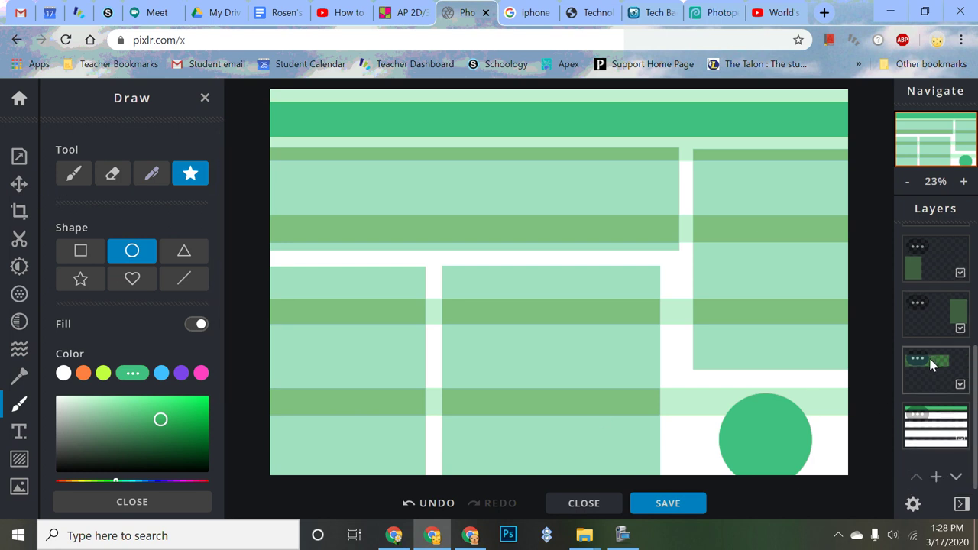
pyautogui.scroll(3, 935, 406)
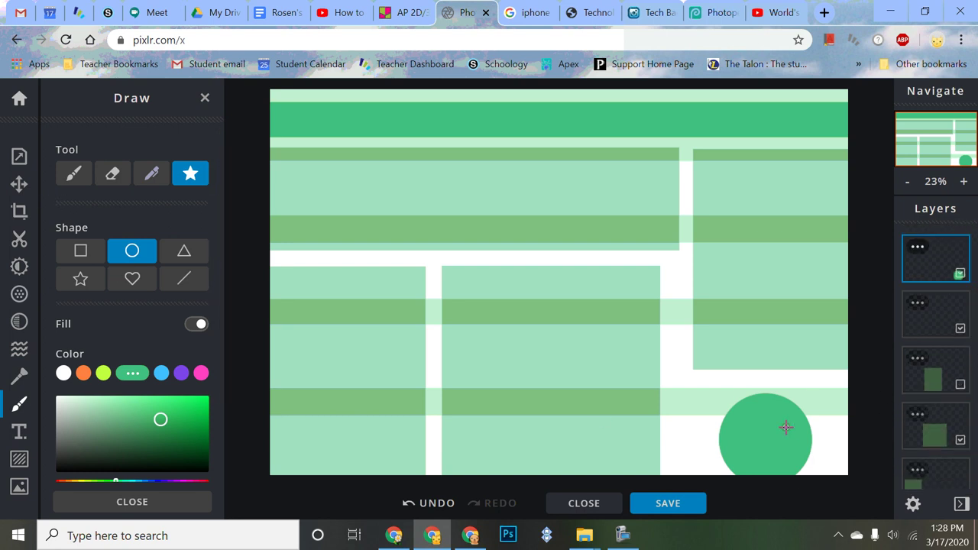
# Step: Enlarge and reposition the green circle to 588 × 517 at the bottom right
pyautogui.click(19, 184)
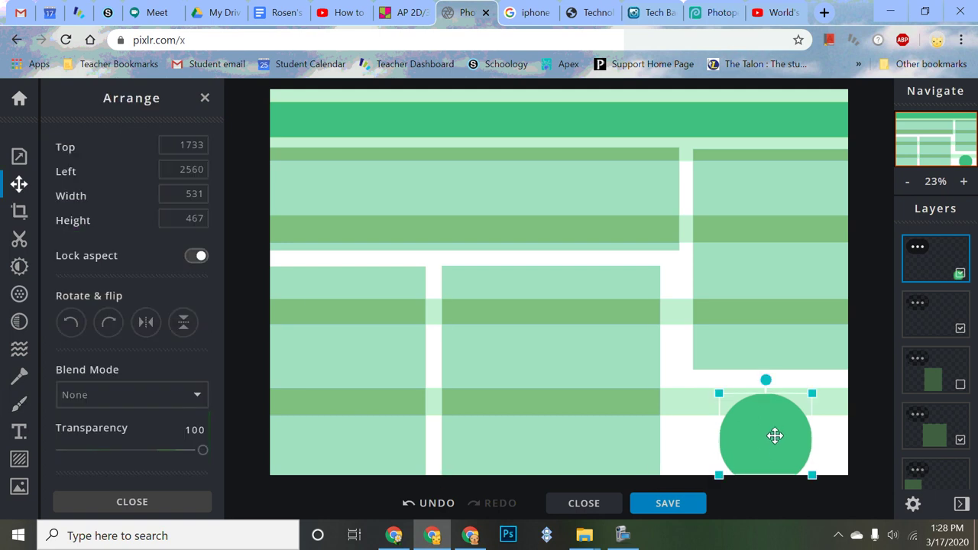
pyautogui.moveTo(775, 435); pyautogui.dragTo(766, 414)
pyautogui.moveTo(800, 459); pyautogui.dragTo(807, 465)
pyautogui.moveTo(758, 432); pyautogui.dragTo(767, 449)
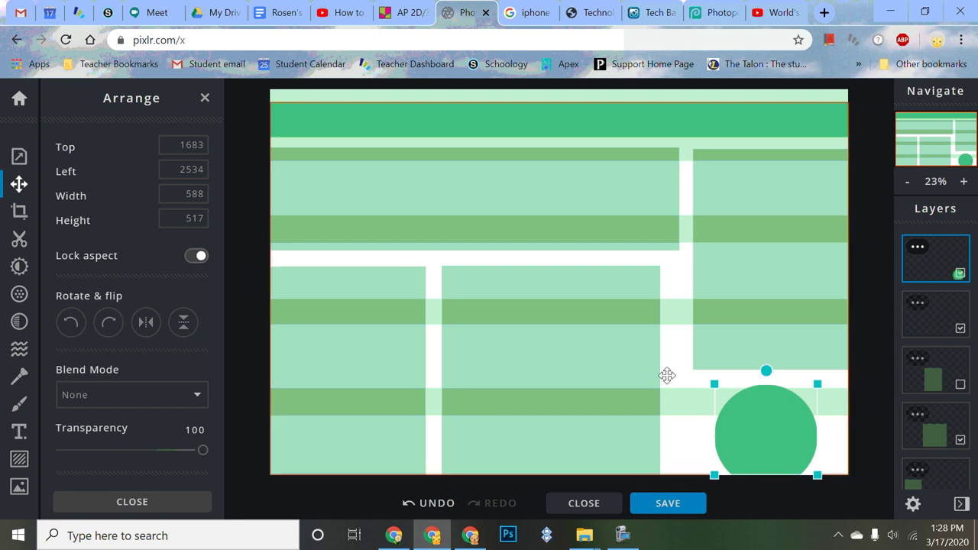
# Step: Widen the middle translucent block to 1345 × 1907 and move it down into alignment
pyautogui.click(644, 273)
pyautogui.moveTo(661, 266); pyautogui.dragTo(681, 254)
pyautogui.moveTo(635, 305); pyautogui.dragTo(639, 334)
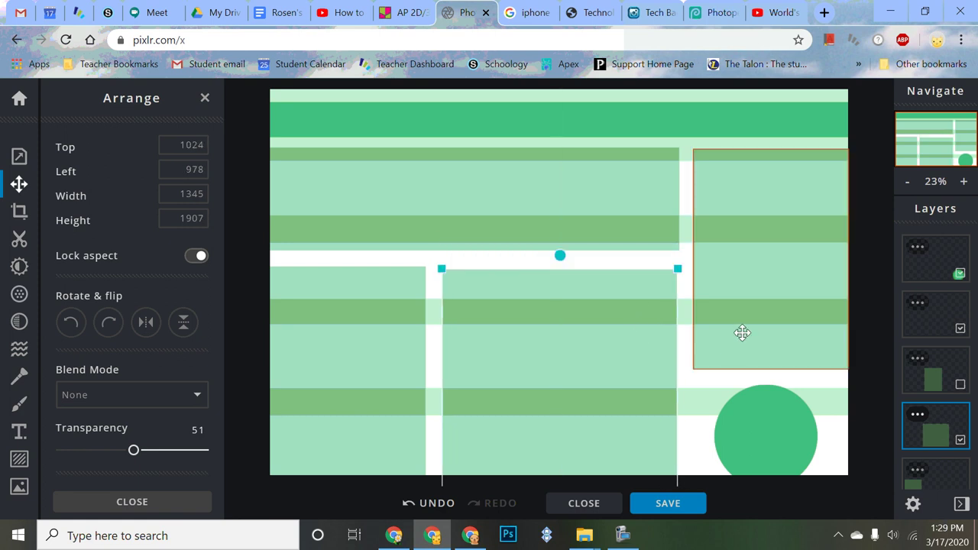
pyautogui.click(781, 374)
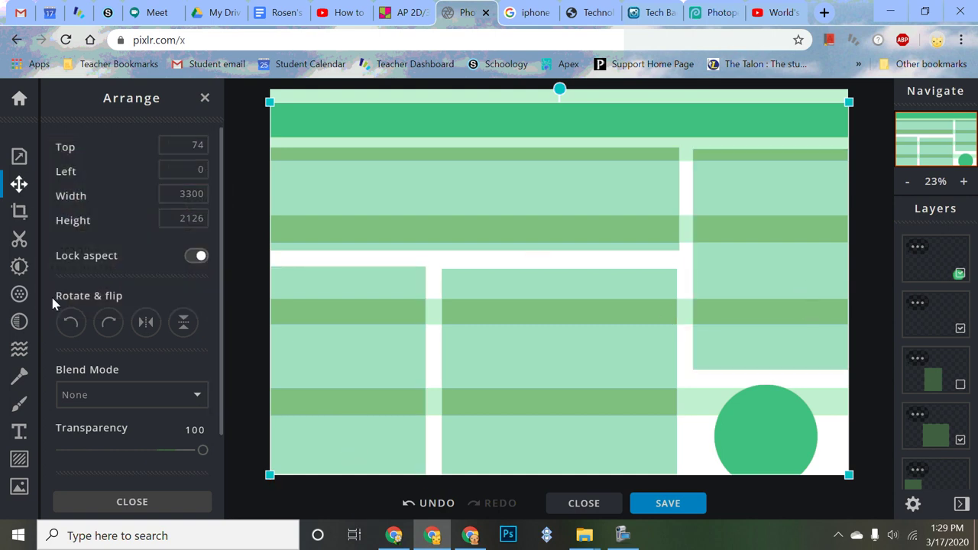
# Step: Set the rectangle shape to light blue and try a top-left heading bar, then undo it
pyautogui.click(19, 403)
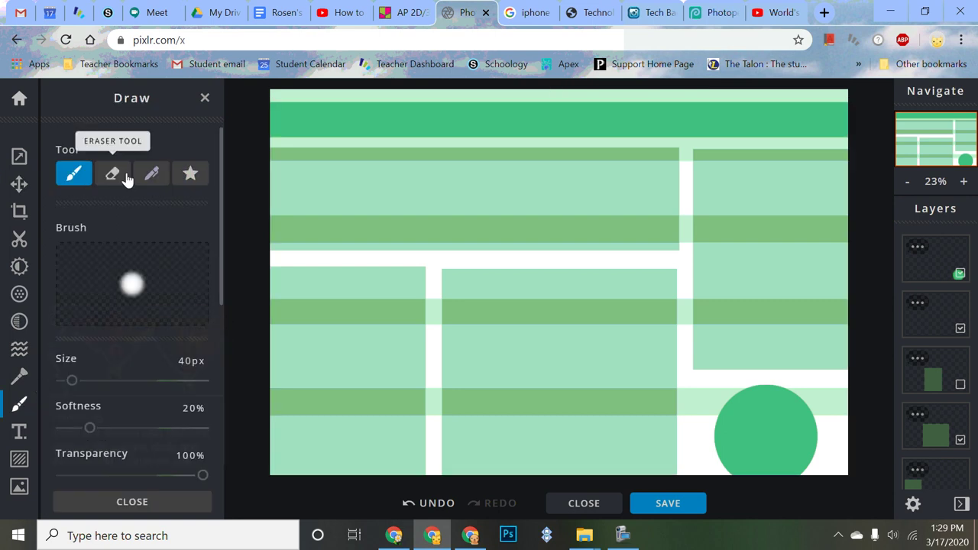
pyautogui.click(189, 174)
pyautogui.click(81, 252)
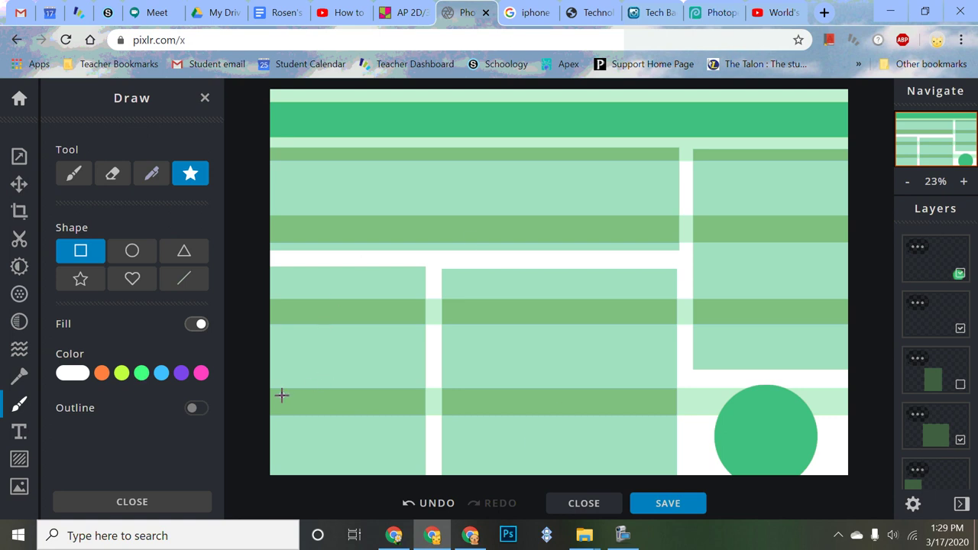
pyautogui.click(163, 374)
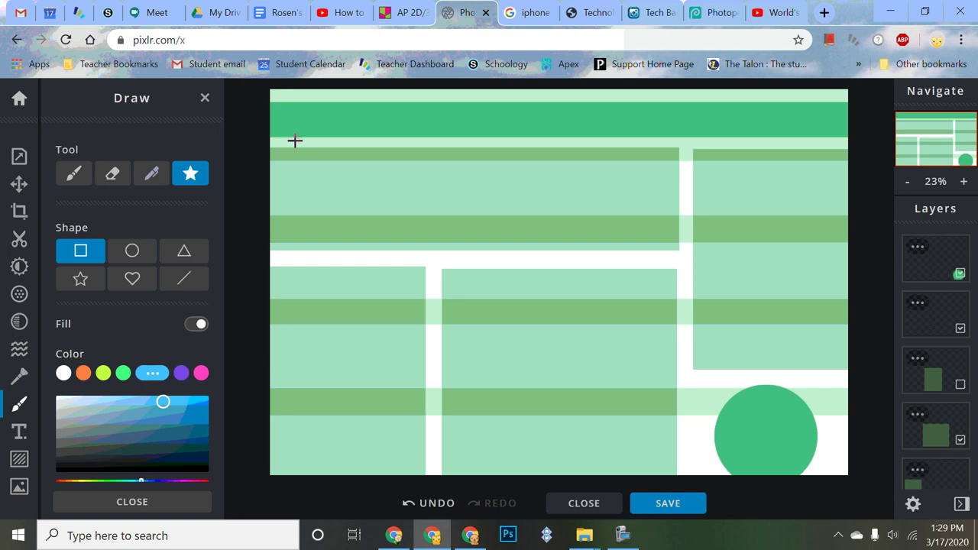
pyautogui.moveTo(273, 158); pyautogui.dragTo(665, 178)
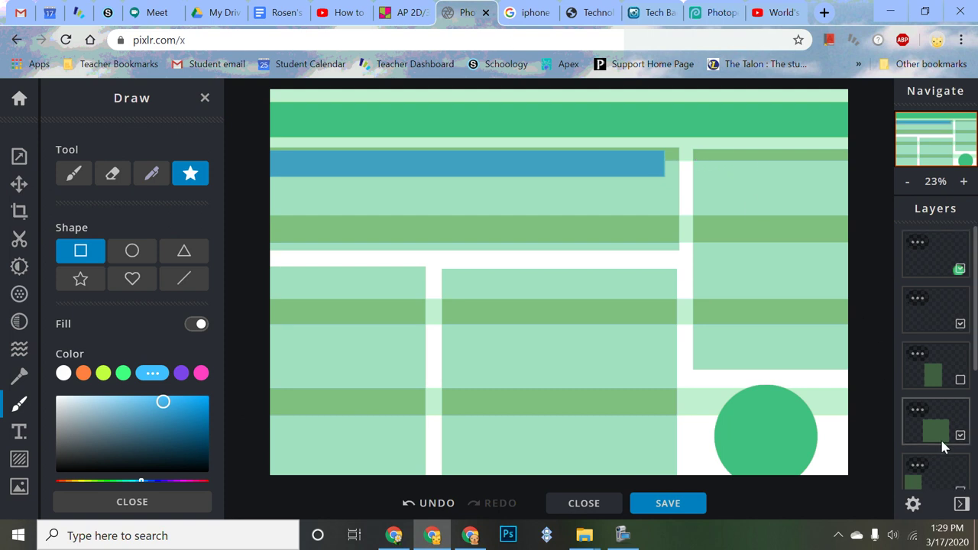
pyautogui.scroll(-4, 944, 464)
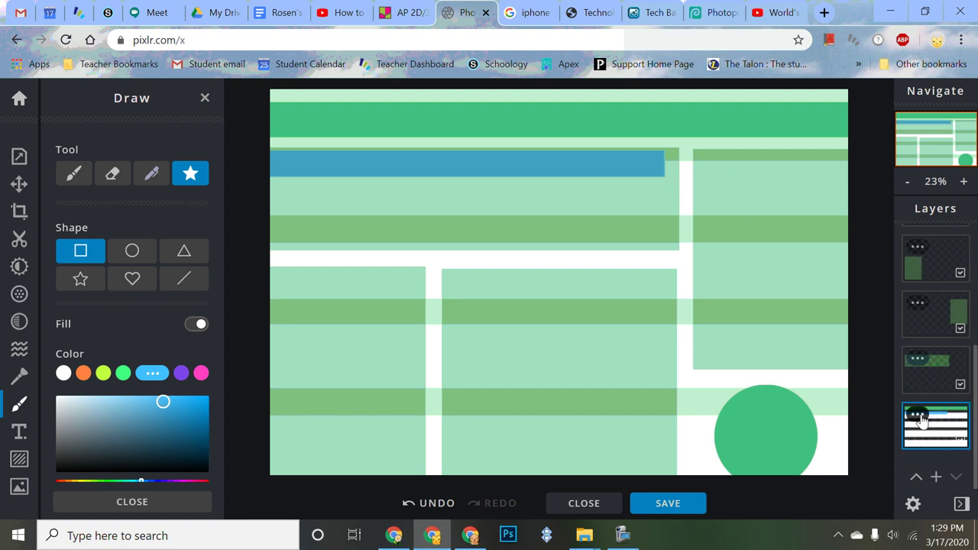
pyautogui.hotkey('ctrl', 'z')
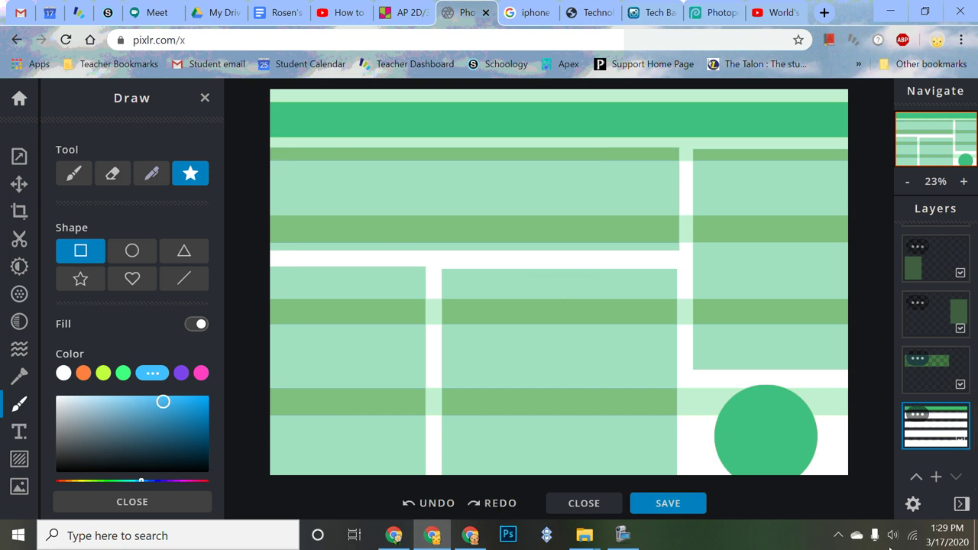
# Step: Draw blue bars on new layers over the left heading band and the right column heading
pyautogui.click(936, 476)
pyautogui.click(394, 310)
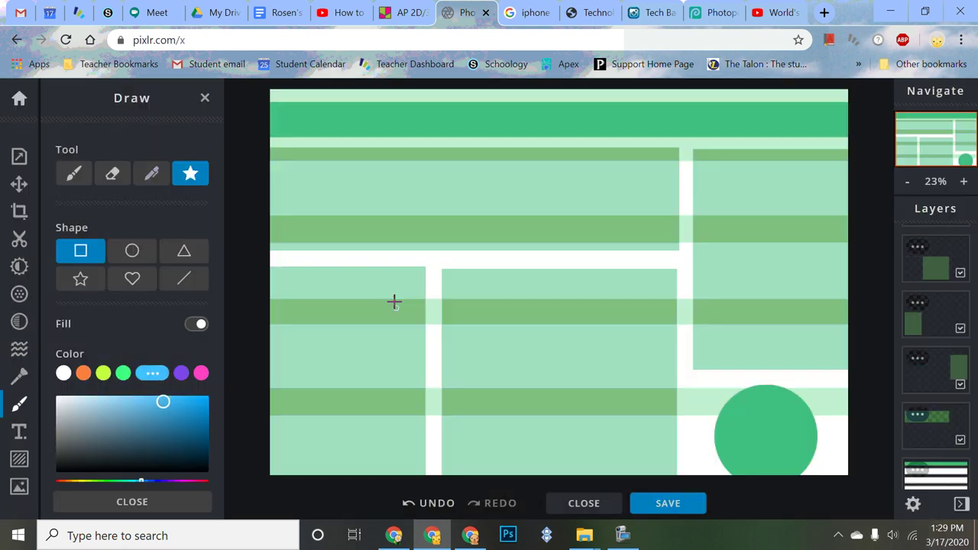
pyautogui.moveTo(272, 156); pyautogui.dragTo(679, 180)
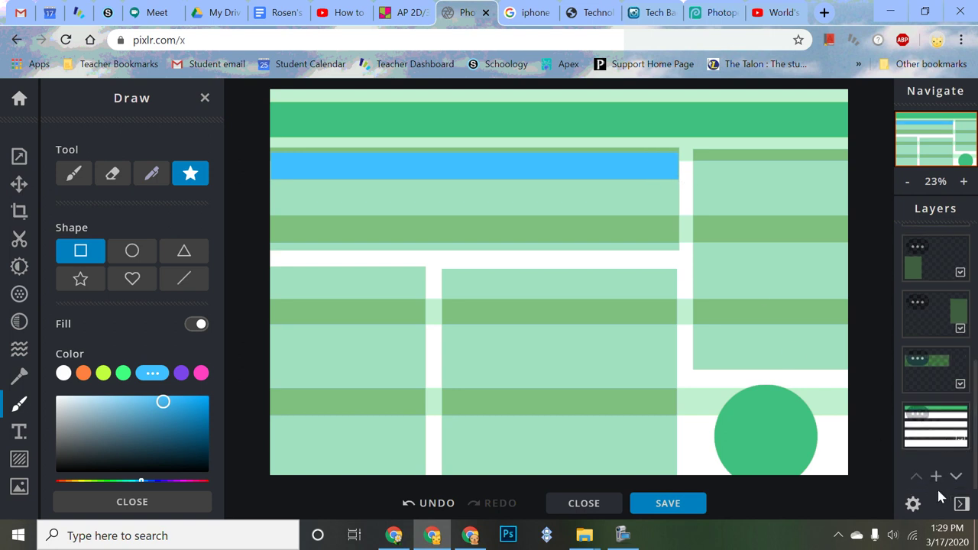
pyautogui.click(935, 478)
pyautogui.click(359, 315)
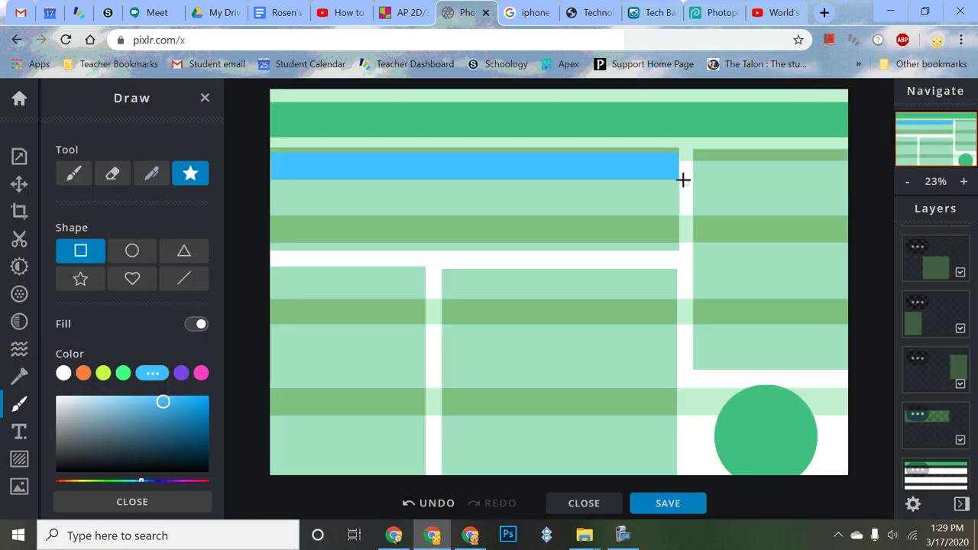
pyautogui.moveTo(694, 159)
pyautogui.mouseDown()
pyautogui.moveTo(749, 179)
pyautogui.moveTo(854, 181)
pyautogui.moveTo(852, 198)
pyautogui.mouseUp()
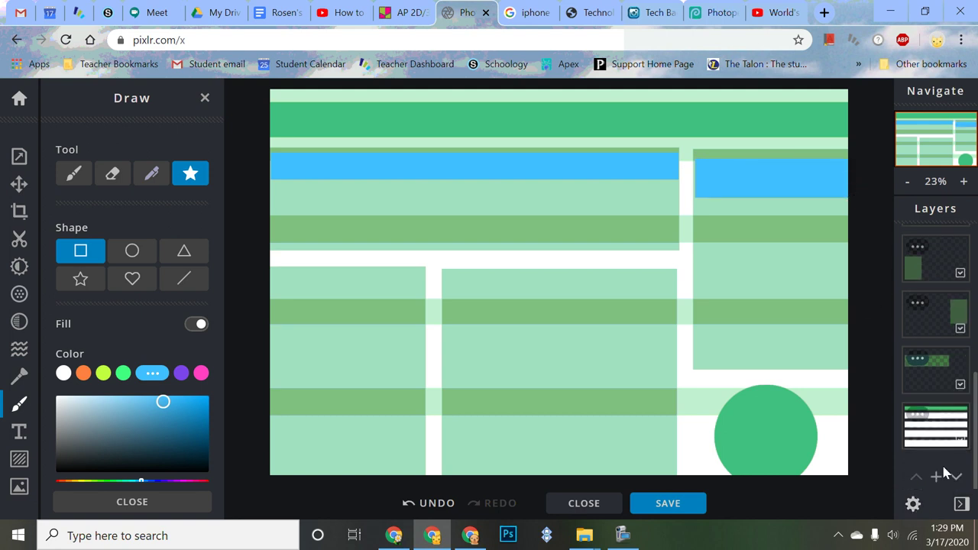
# Step: On a new layer, draw blue bars on the lower-left and lower-middle green panels
pyautogui.click(937, 477)
pyautogui.click(363, 298)
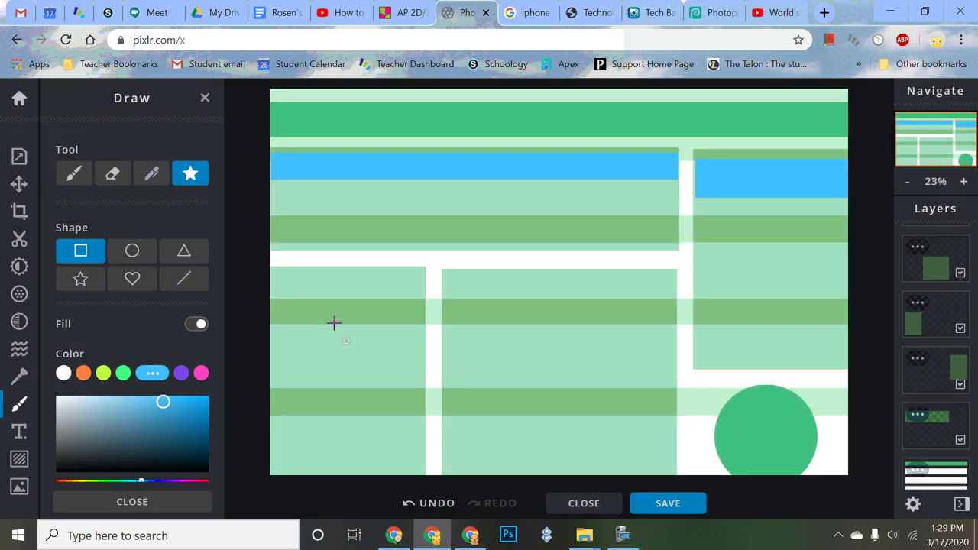
pyautogui.moveTo(271, 278); pyautogui.dragTo(424, 311)
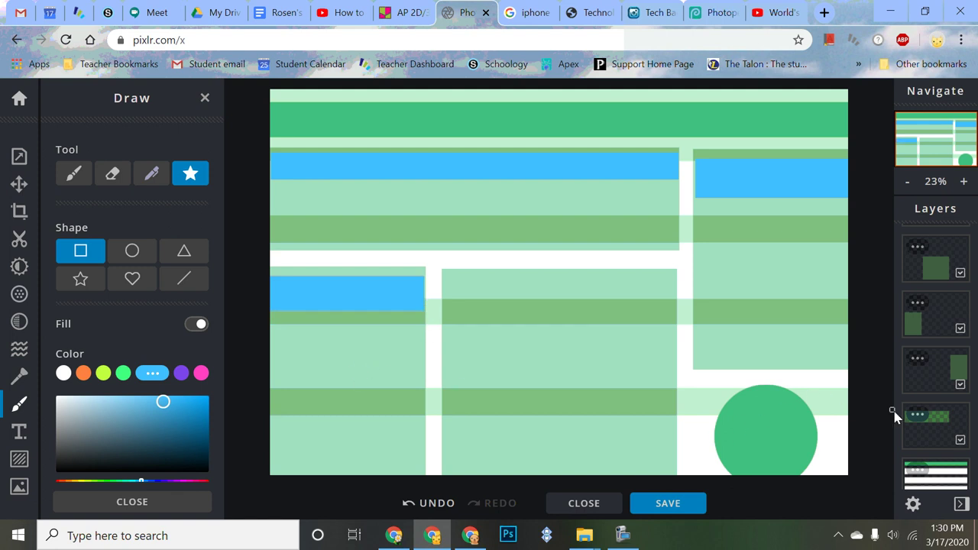
pyautogui.scroll(-1, 937, 459)
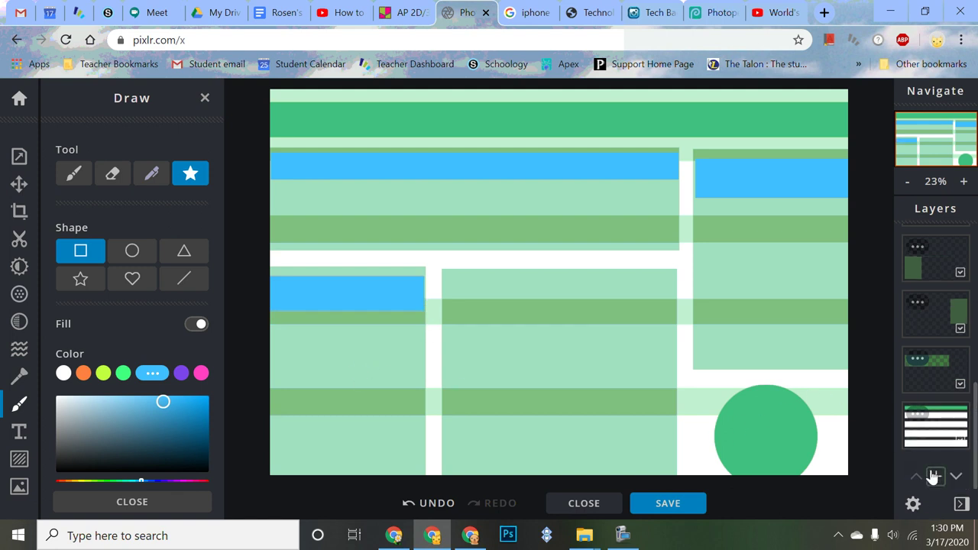
pyautogui.moveTo(448, 276); pyautogui.dragTo(668, 312)
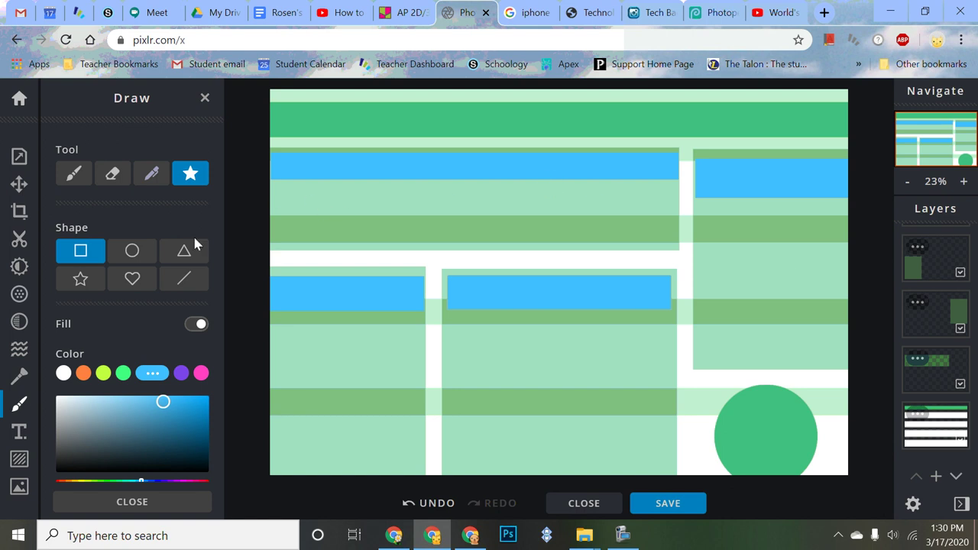
# Step: Nudge the blue heading bars into line with each other and the canvas edge
pyautogui.click(20, 183)
pyautogui.moveTo(485, 167); pyautogui.dragTo(479, 169)
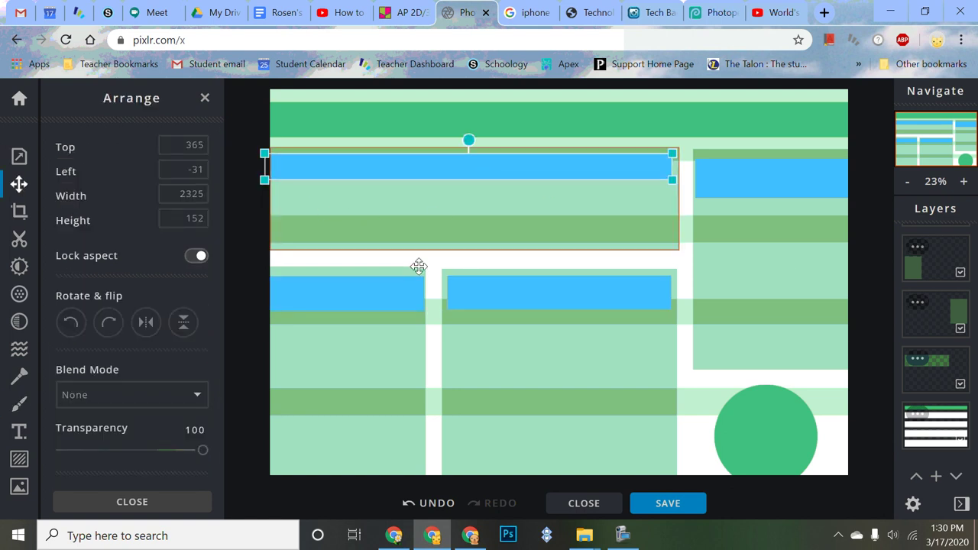
pyautogui.moveTo(390, 284); pyautogui.dragTo(384, 289)
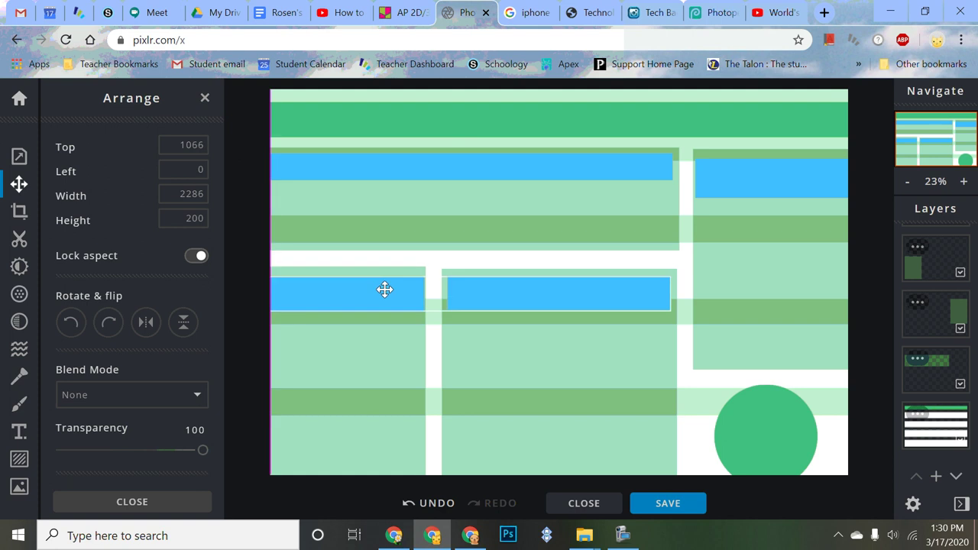
pyautogui.moveTo(742, 173); pyautogui.dragTo(747, 176)
pyautogui.click(786, 299)
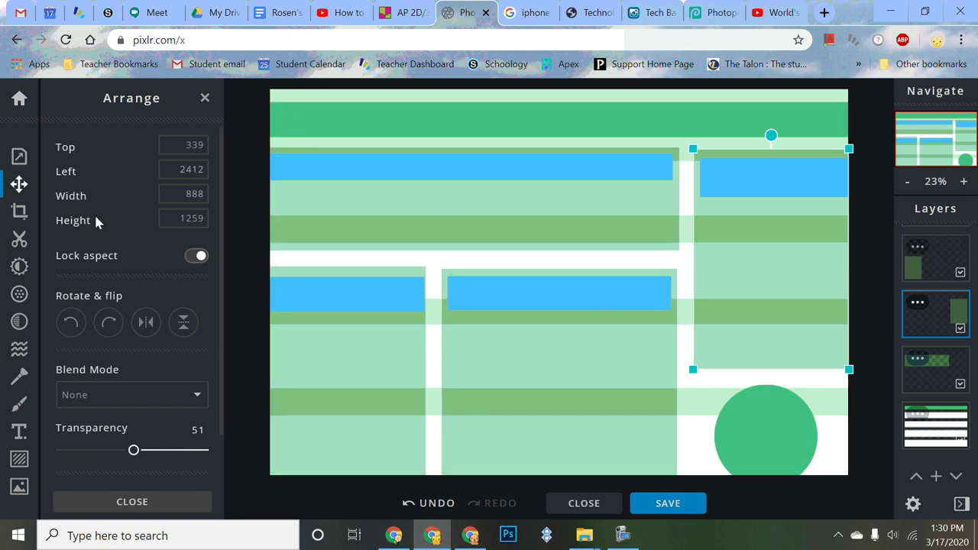
# Step: Pick blue for filled shapes and try a top bar, undoing the stray moves and bar
pyautogui.click(21, 403)
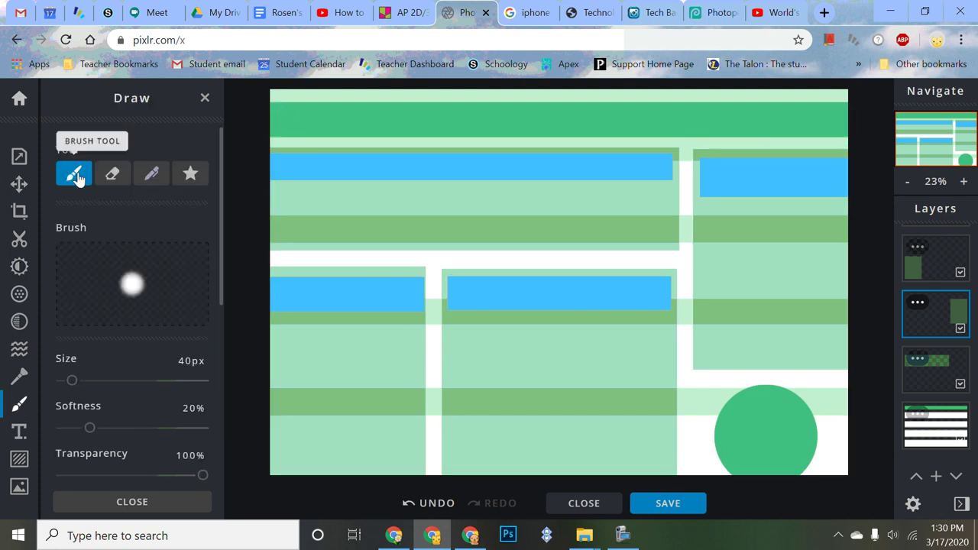
pyautogui.click(190, 174)
pyautogui.moveTo(269, 95); pyautogui.dragTo(202, 113)
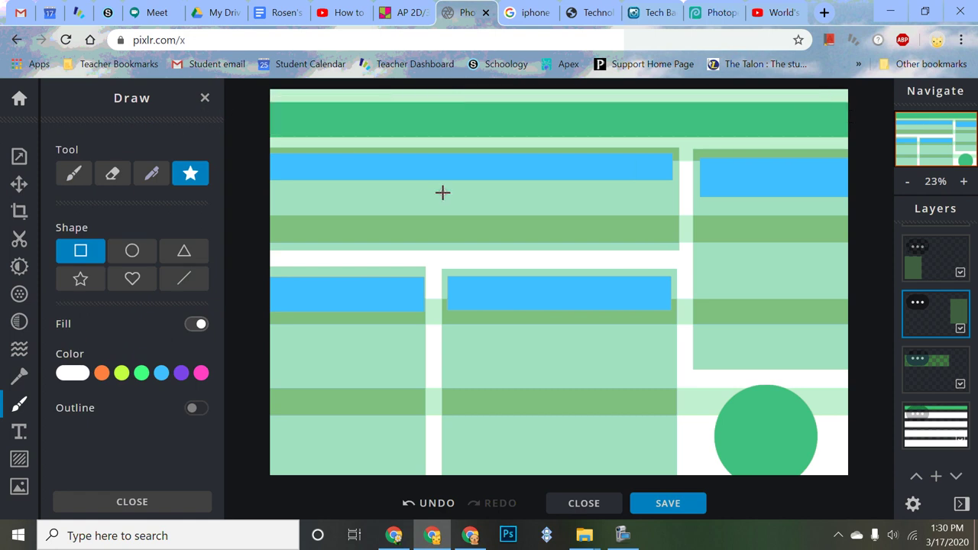
pyautogui.hotkey('ctrl', 'z')
pyautogui.click(161, 374)
pyautogui.moveTo(269, 95); pyautogui.dragTo(853, 127)
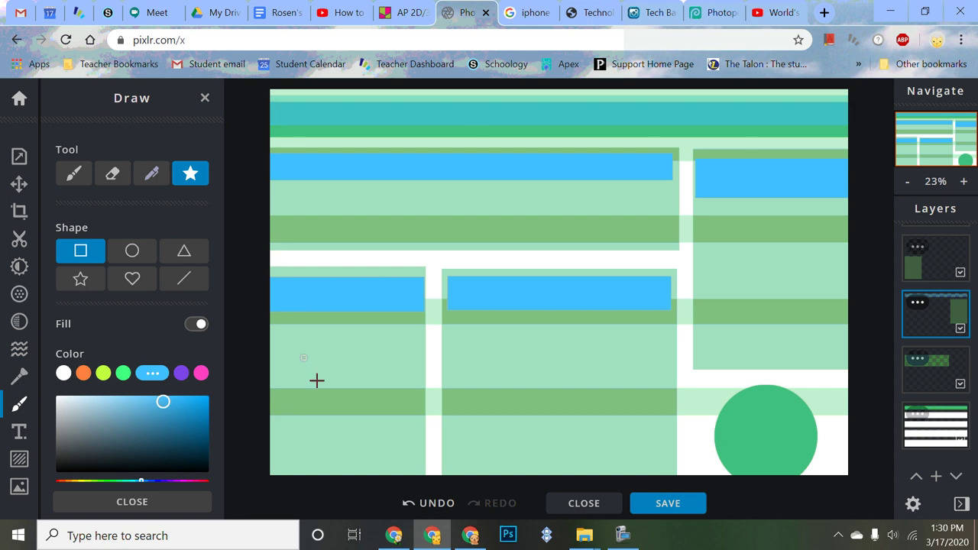
pyautogui.hotkey('ctrl', 'z')
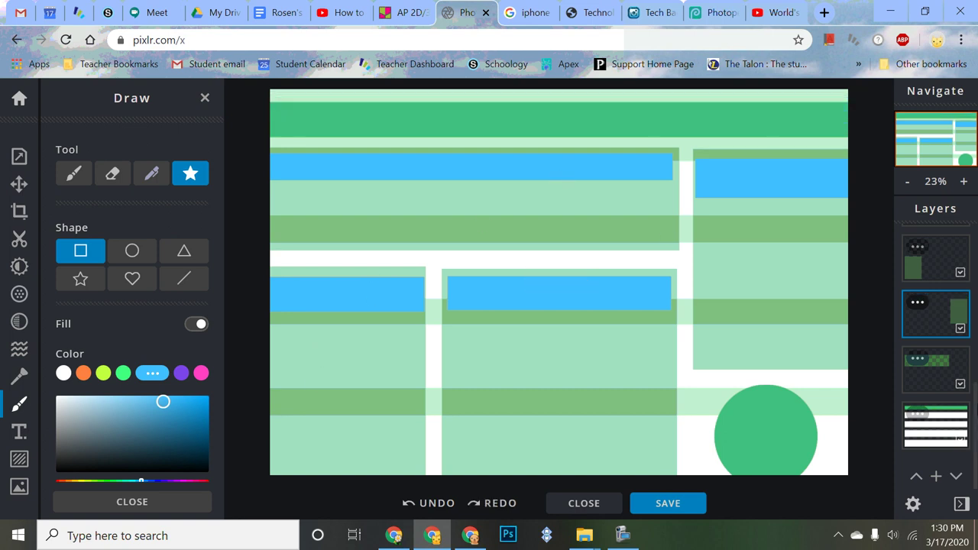
# Step: Draw a full-width blue title band across the canvas top on a new empty layer
pyautogui.click(937, 478)
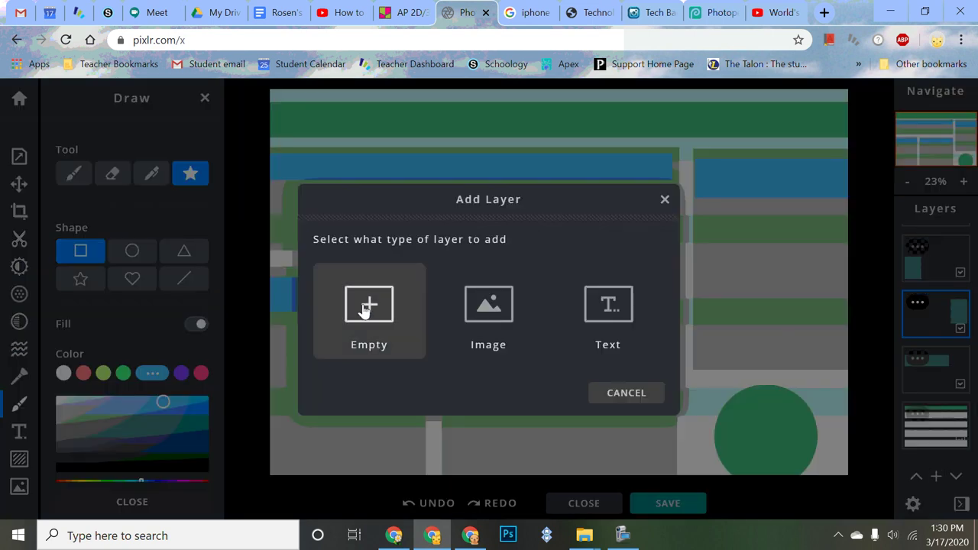
pyautogui.click(370, 308)
pyautogui.moveTo(270, 97); pyautogui.dragTo(847, 100)
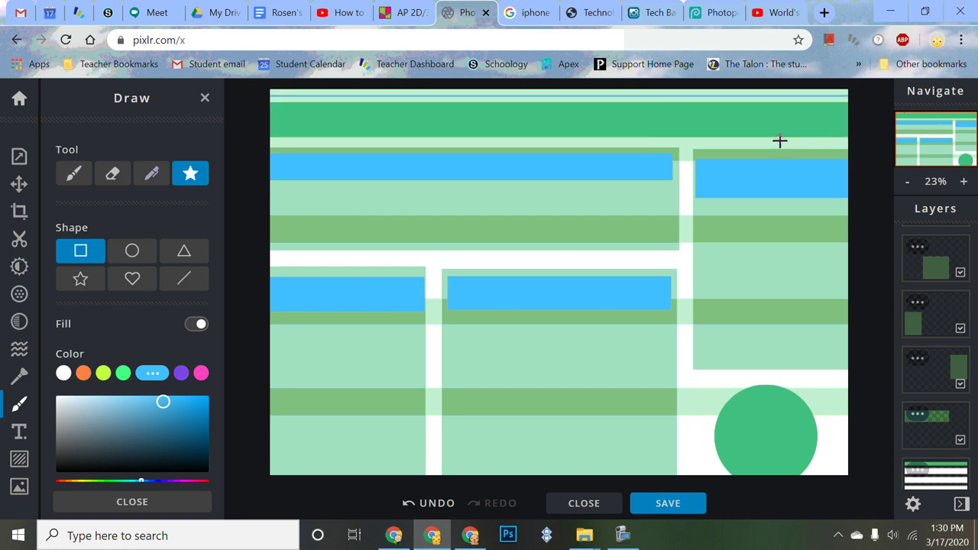
pyautogui.hotkey('ctrl', 'z')
pyautogui.moveTo(268, 95); pyautogui.dragTo(855, 123)
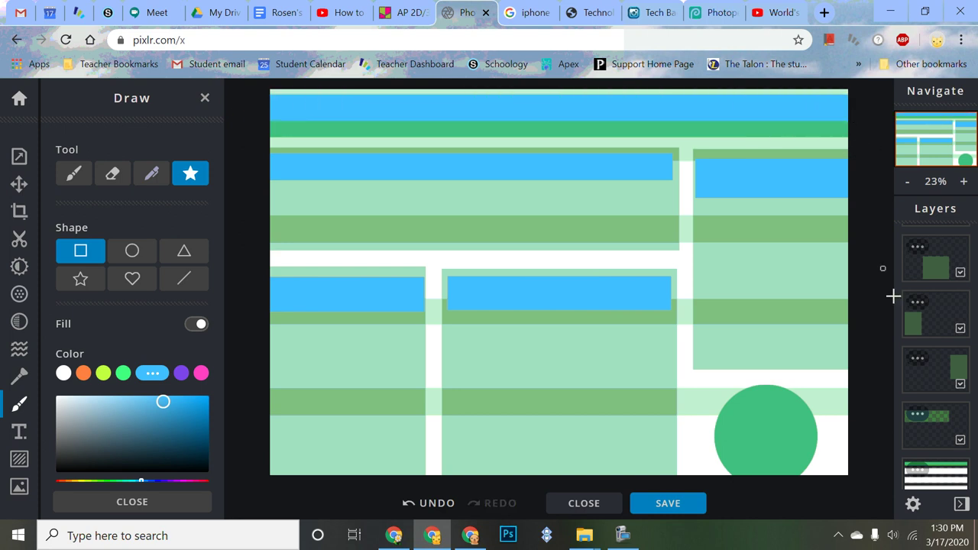
pyautogui.scroll(-1, 955, 382)
# Step: Add a text layer reading 'I could agree with you but then we'd both be wrong' in the top band
pyautogui.scroll(2, 946, 397)
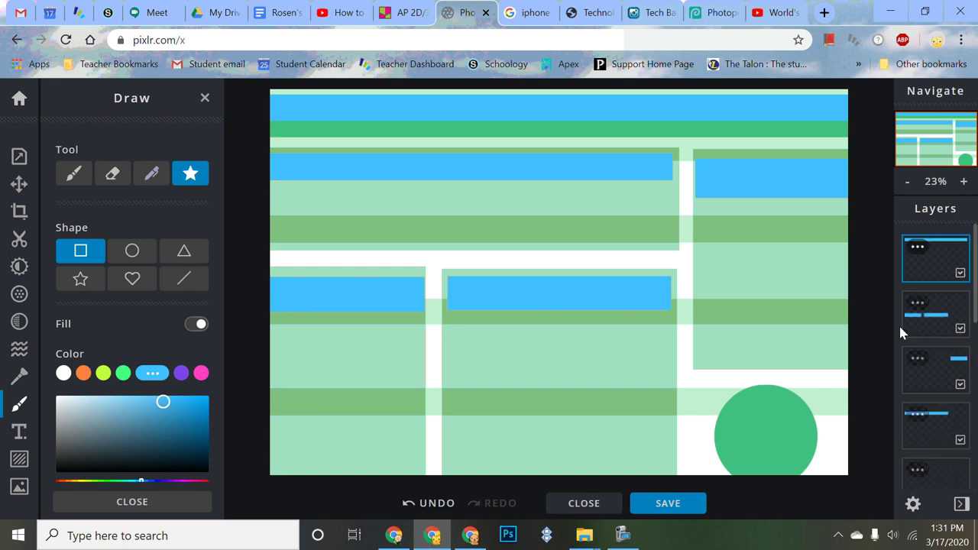
pyautogui.click(25, 436)
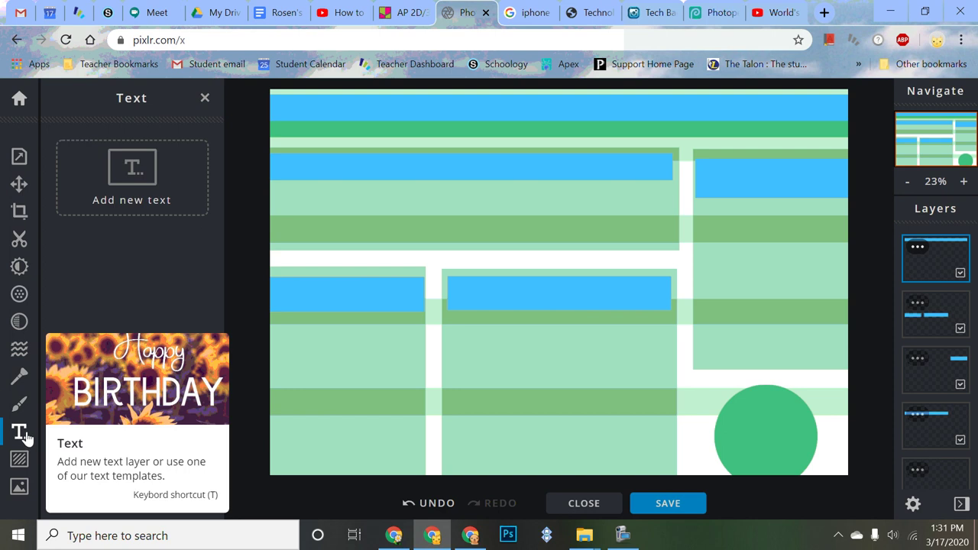
pyautogui.click(25, 436)
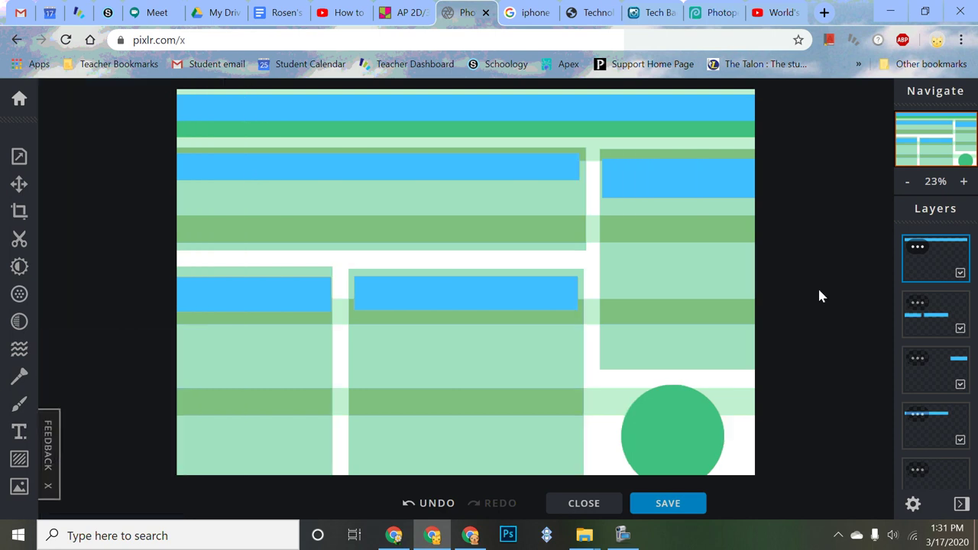
pyautogui.scroll(-5, 934, 428)
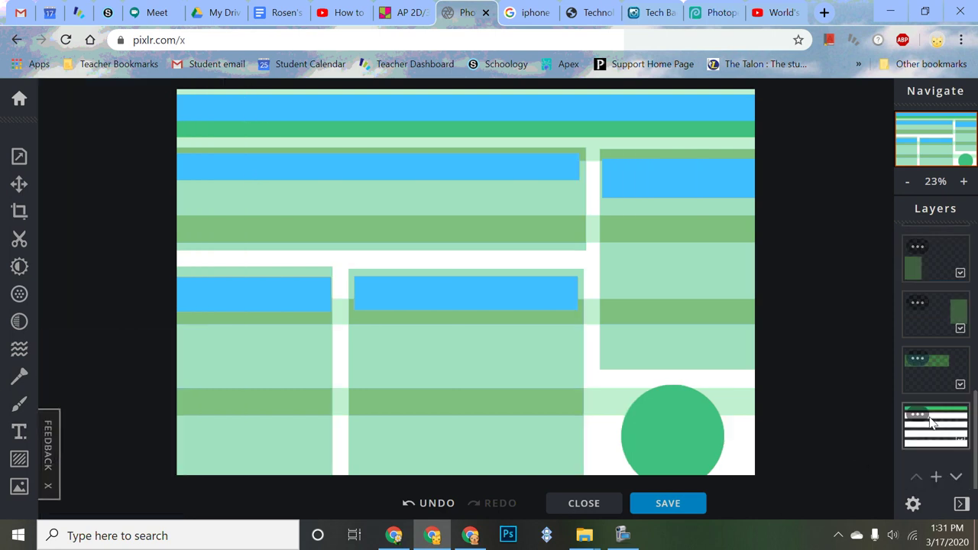
pyautogui.click(936, 477)
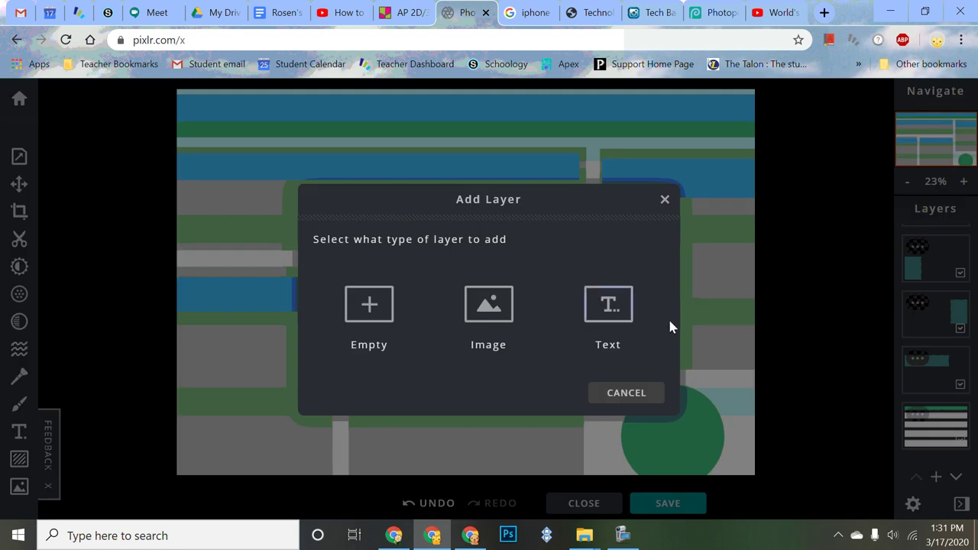
pyautogui.click(611, 318)
pyautogui.moveTo(545, 246); pyautogui.dragTo(530, 103)
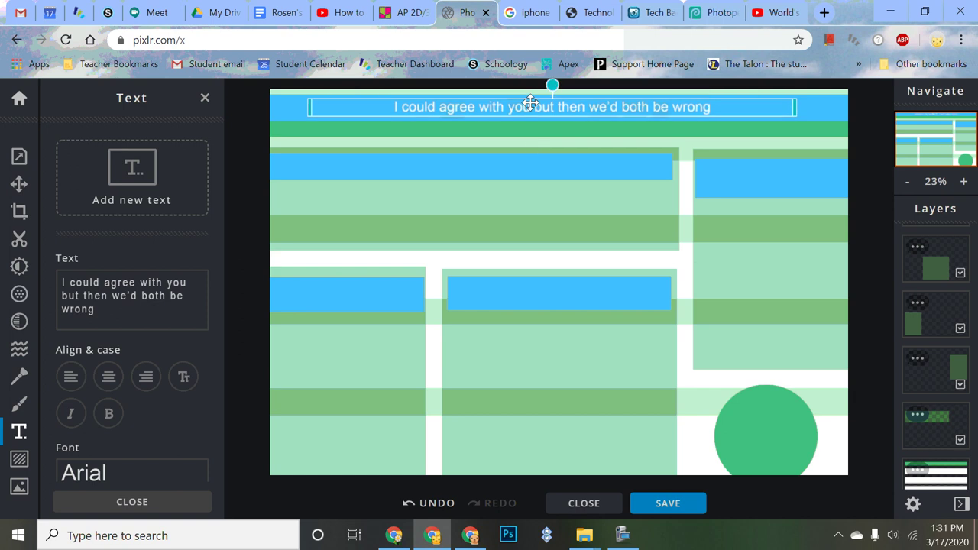
# Step: Choose DADDY DAY from the font list for the title text
pyautogui.click(19, 432)
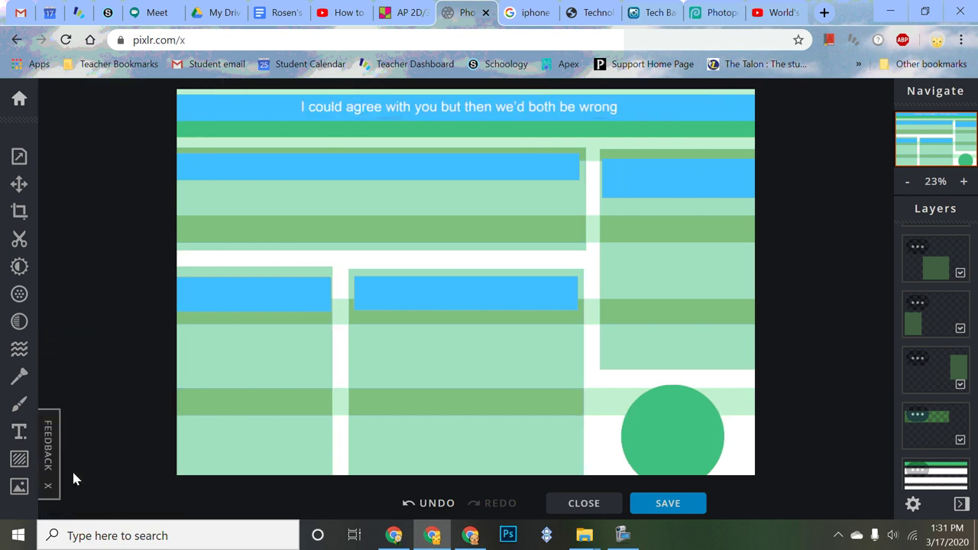
pyautogui.click(19, 432)
pyautogui.scroll(-3, 104, 437)
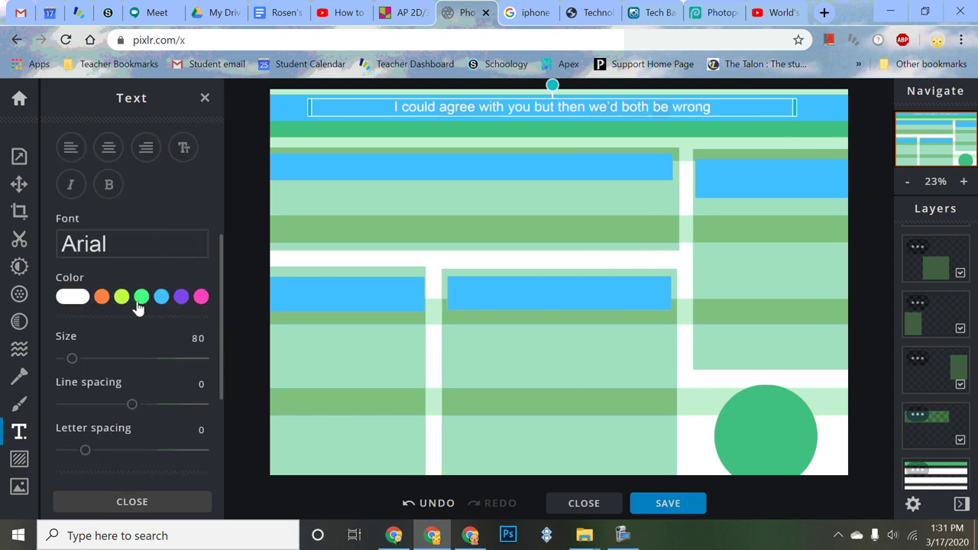
pyautogui.click(158, 257)
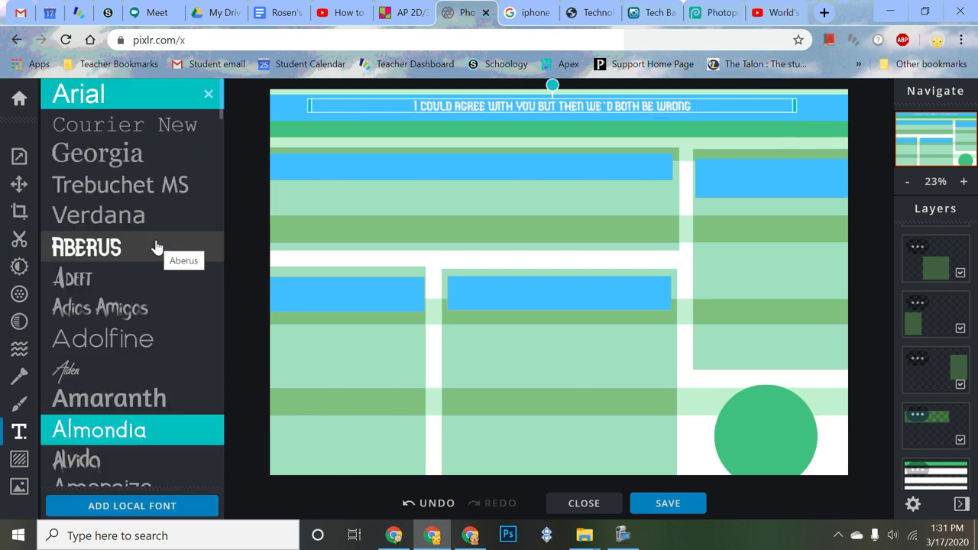
pyautogui.scroll(-3, 175, 405)
pyautogui.scroll(-1, 175, 411)
pyautogui.scroll(-5, 174, 411)
pyautogui.scroll(-3, 173, 413)
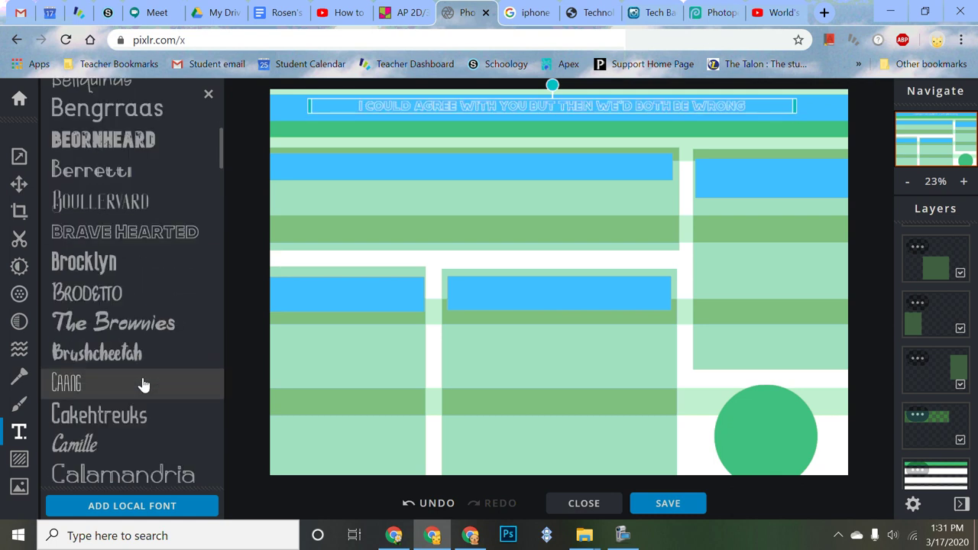
pyautogui.scroll(-2, 142, 380)
pyautogui.scroll(-3, 130, 356)
pyautogui.scroll(-1, 129, 355)
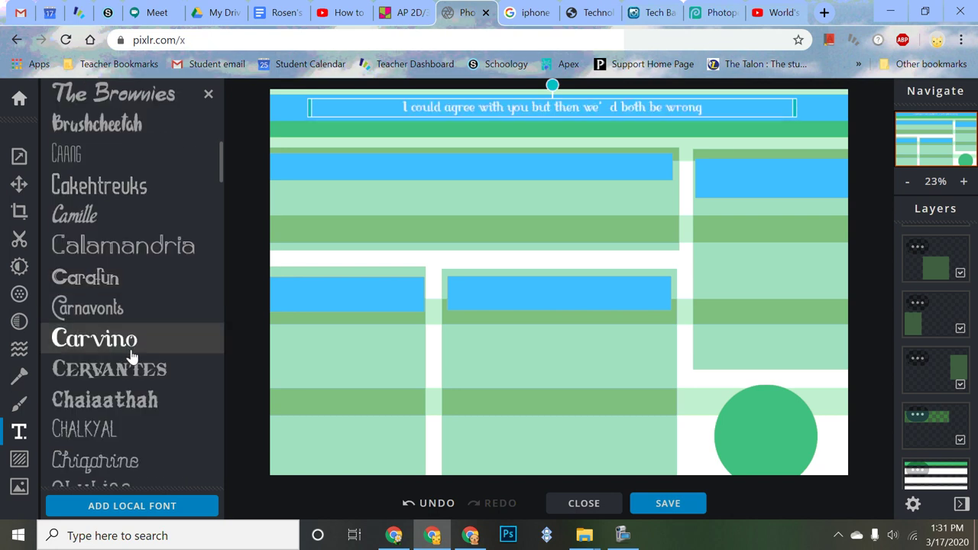
pyautogui.scroll(-1, 141, 378)
pyautogui.scroll(-2, 147, 388)
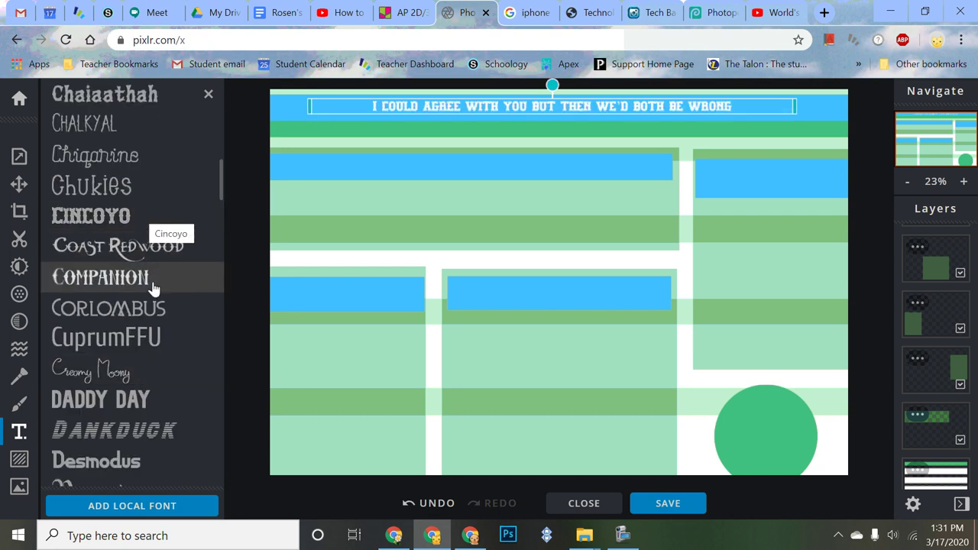
pyautogui.click(170, 399)
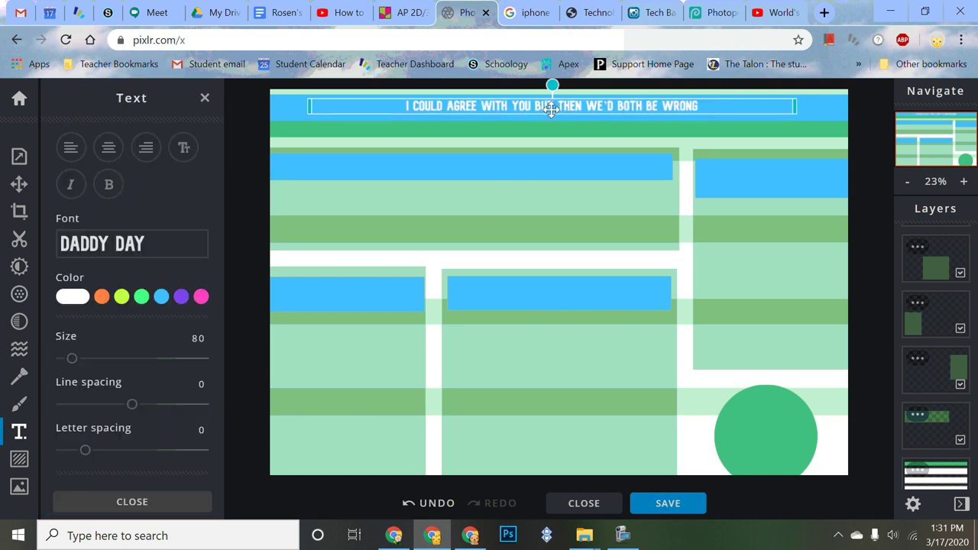
# Step: Select the top title text layer and start editing its text on the canvas
pyautogui.press('c')
pyautogui.press('e')
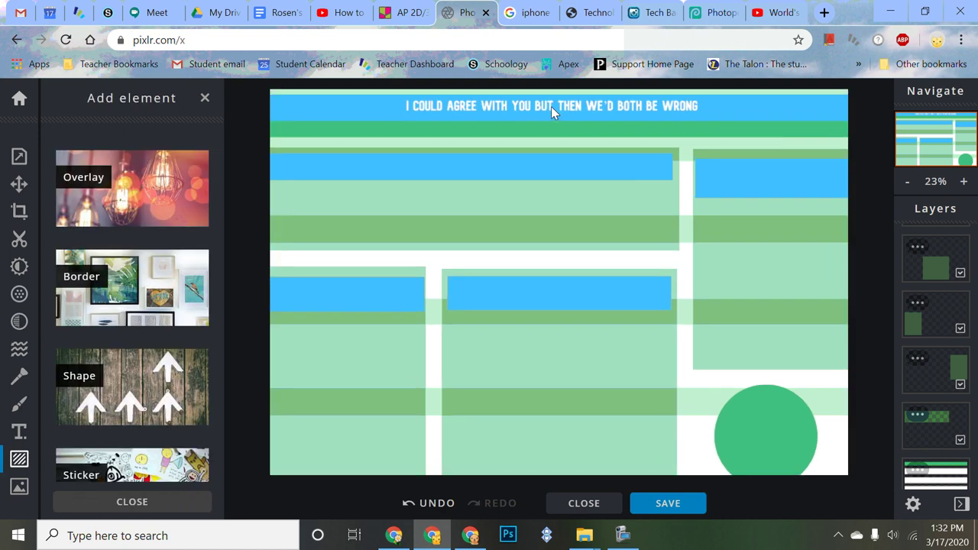
pyautogui.click(19, 431)
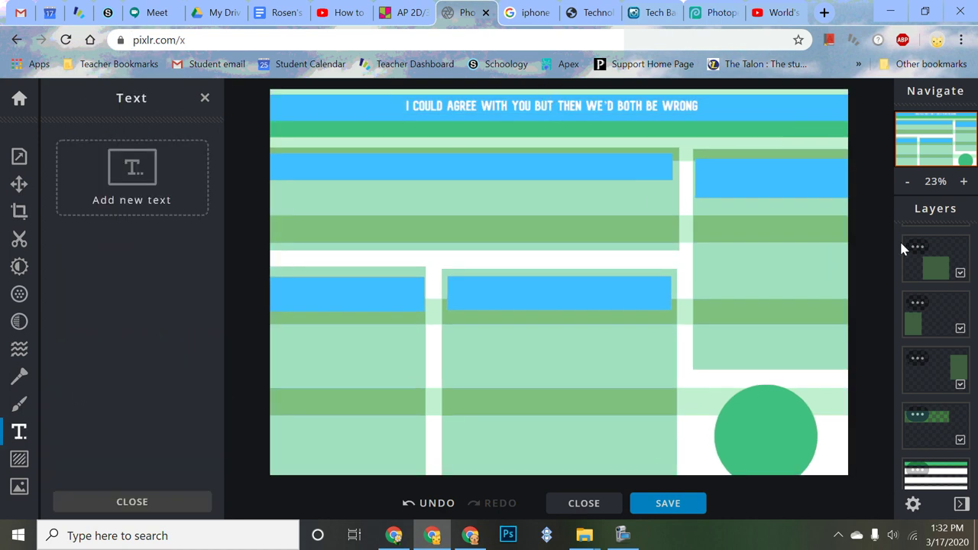
pyautogui.scroll(-1, 939, 409)
pyautogui.scroll(4, 940, 395)
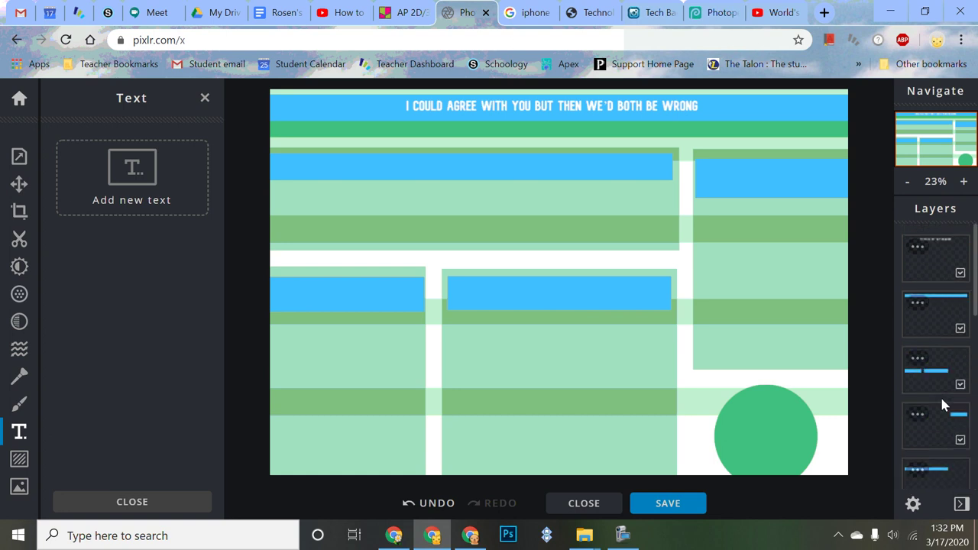
pyautogui.click(935, 254)
pyautogui.doubleClick(571, 104)
# Step: Type 'TECHNOLOGY CAN CHANGE YOUR LIFE FOR THE BETTER!' over the old quote, fixing typos
pyautogui.write('TEC')
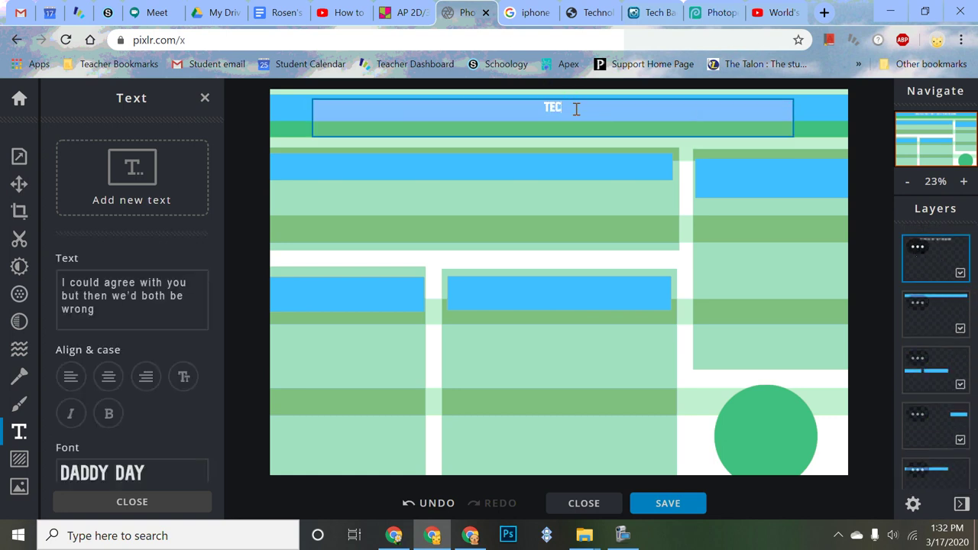
pyautogui.write('HNOLOGY BAN CHANGE YOUR LIVE')
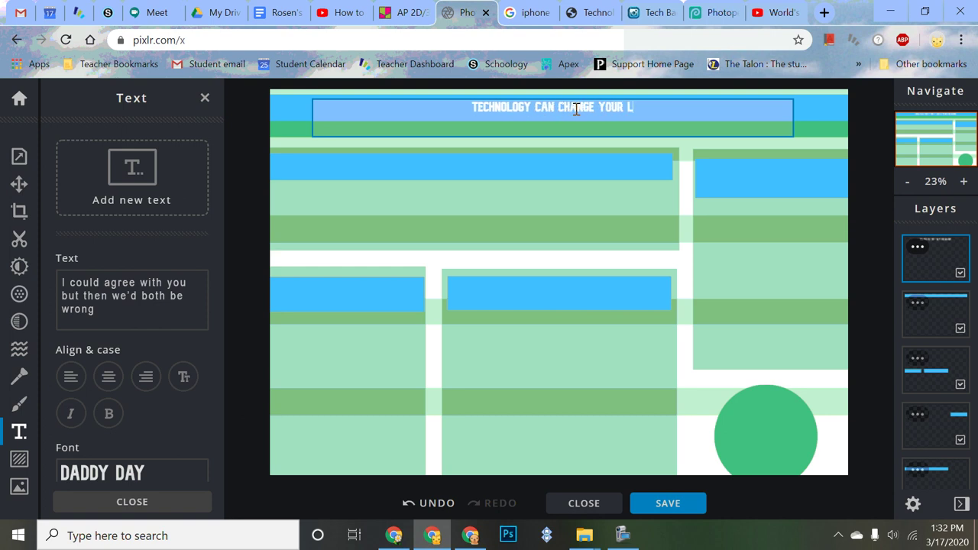
pyautogui.press('BackSpace')
pyautogui.press('BackSpace')
pyautogui.write('FE FORT HE')
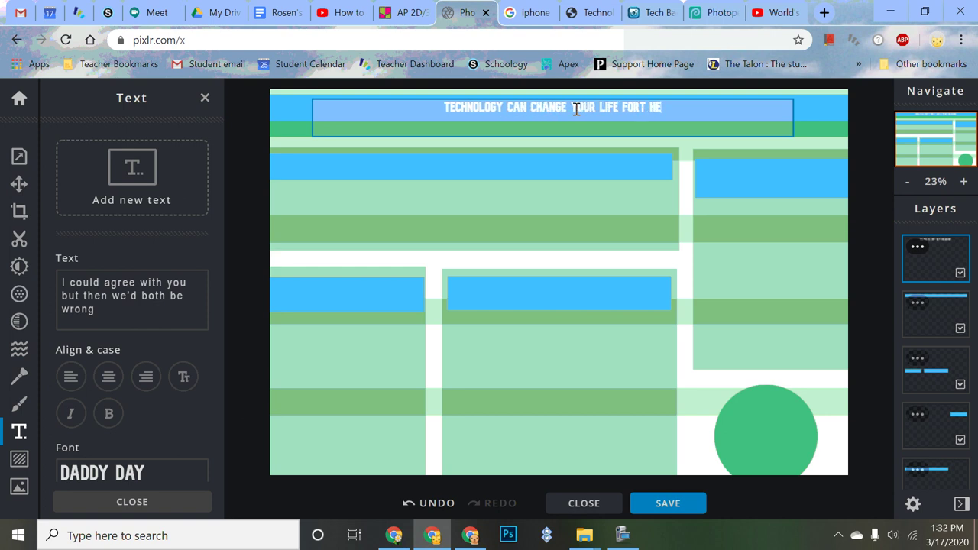
pyautogui.press('BackSpace')
pyautogui.press('BackSpace')
pyautogui.press('BackSpace')
pyautogui.press('BackSpace')
pyautogui.write('THE BE')
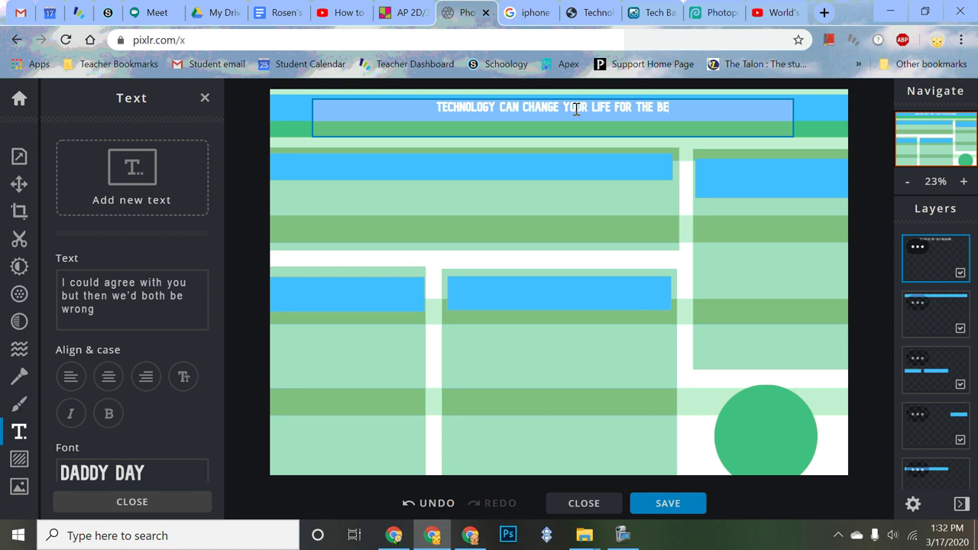
pyautogui.write('TTER!')
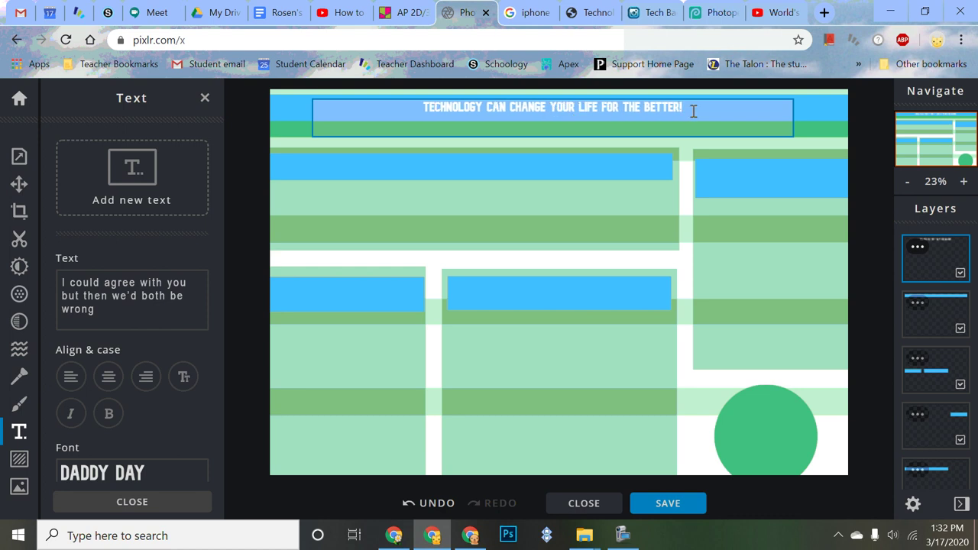
pyautogui.moveTo(693, 108); pyautogui.dragTo(422, 104)
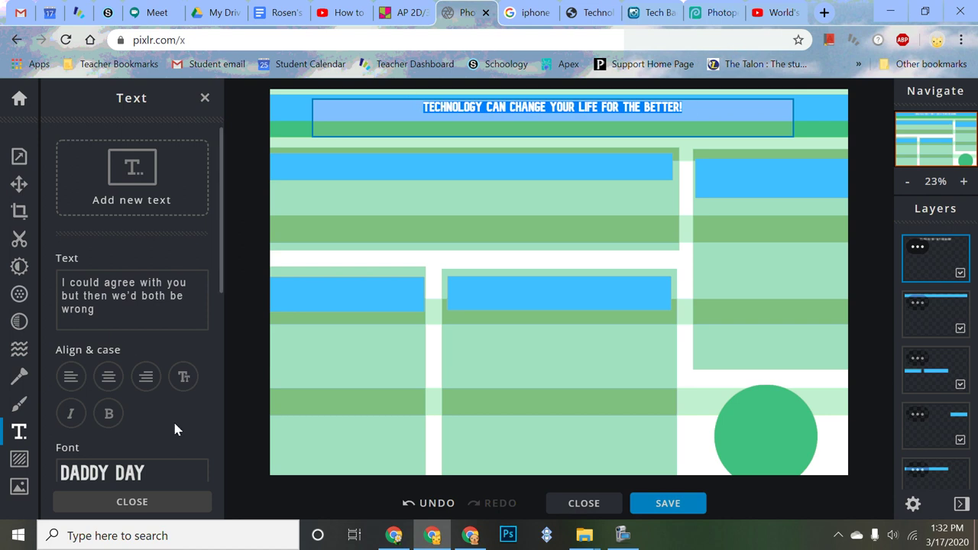
# Step: Set the headline text size to 125 and letter spacing to 14
pyautogui.scroll(-3, 167, 424)
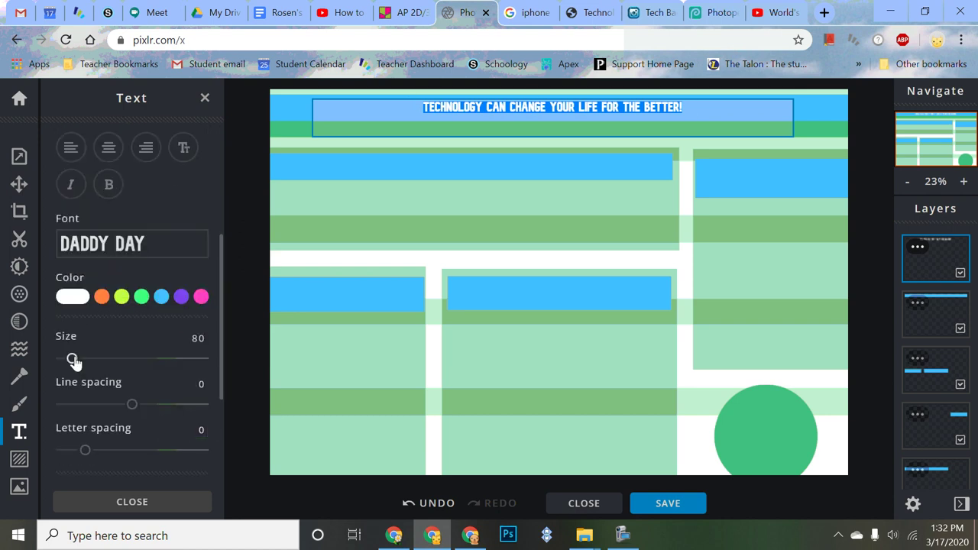
pyautogui.click(71, 360)
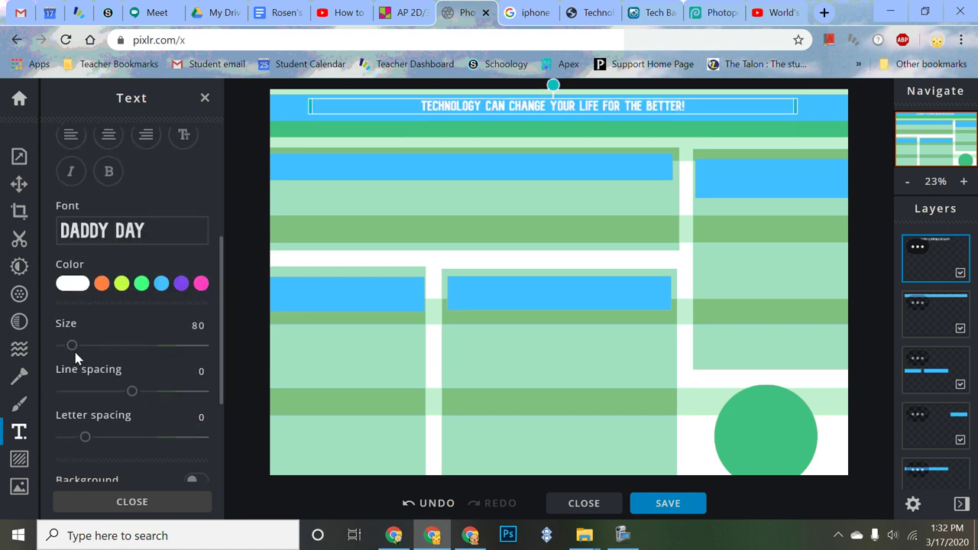
pyautogui.moveTo(72, 348); pyautogui.dragTo(79, 351)
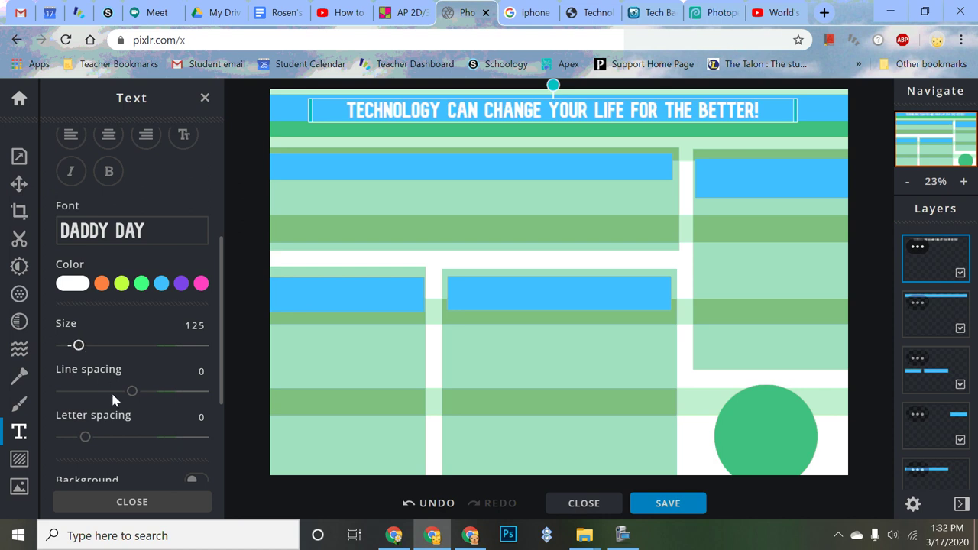
pyautogui.moveTo(128, 400)
pyautogui.mouseDown()
pyautogui.moveTo(140, 403)
pyautogui.moveTo(130, 401)
pyautogui.mouseUp()
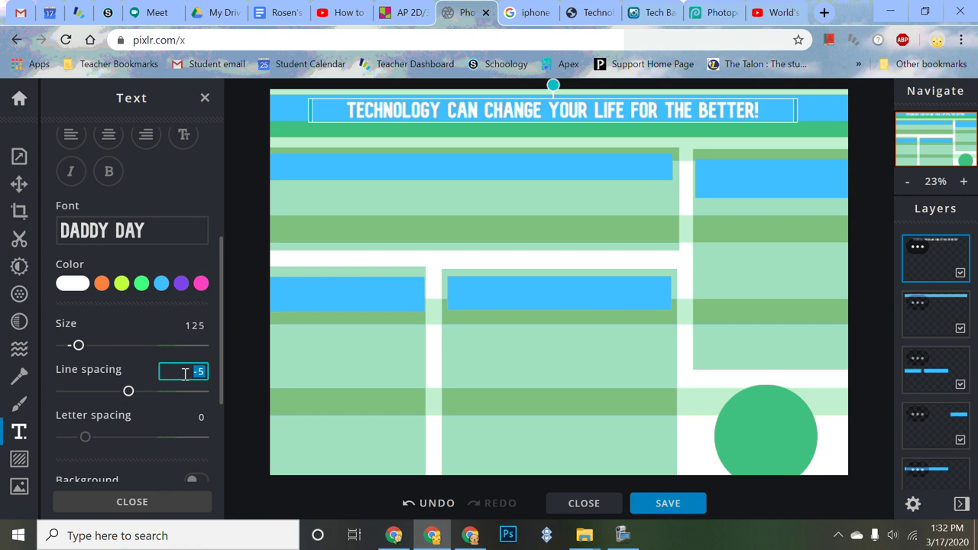
pyautogui.write('0')
pyautogui.scroll(-2, 180, 405)
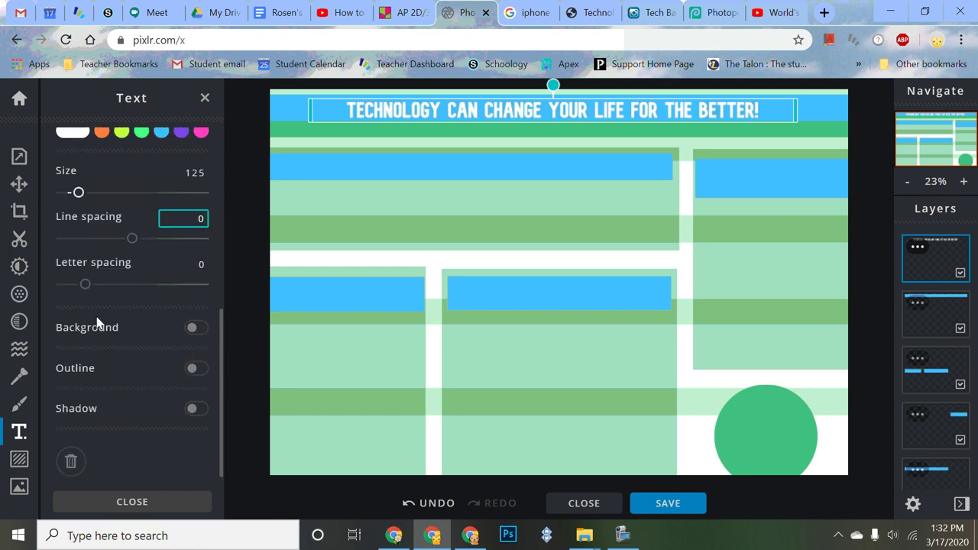
pyautogui.moveTo(85, 287); pyautogui.dragTo(102, 289)
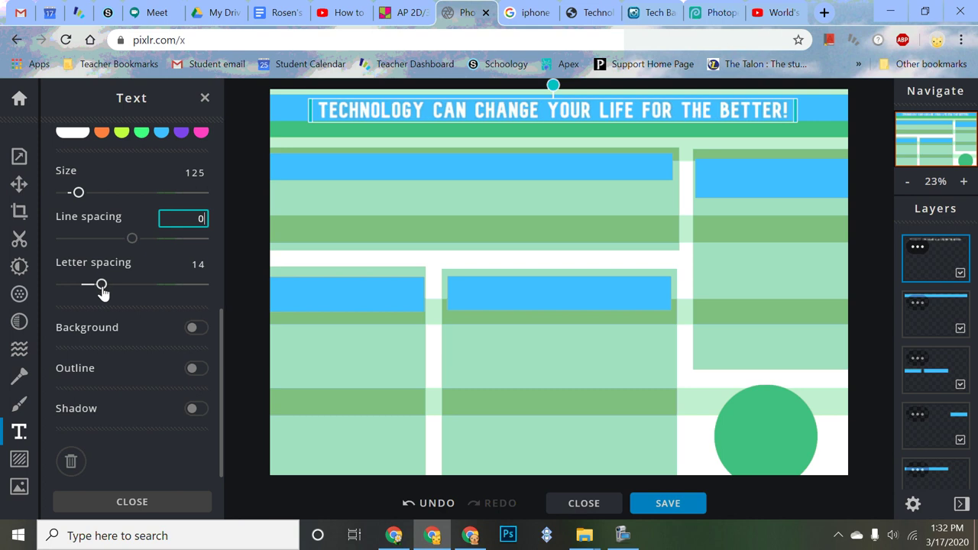
# Step: Give the headline a darker blue #3582A8 outline, leaving the background off
pyautogui.click(198, 329)
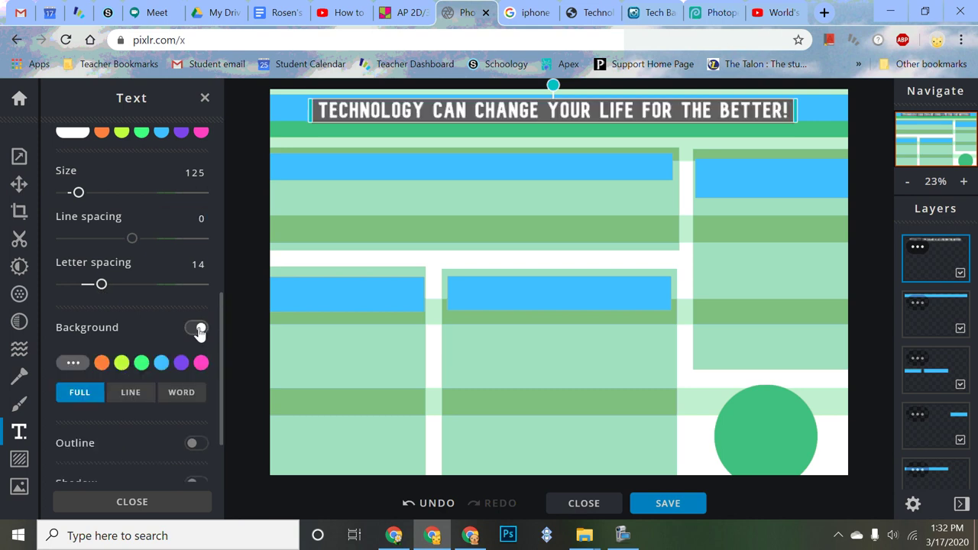
pyautogui.click(198, 330)
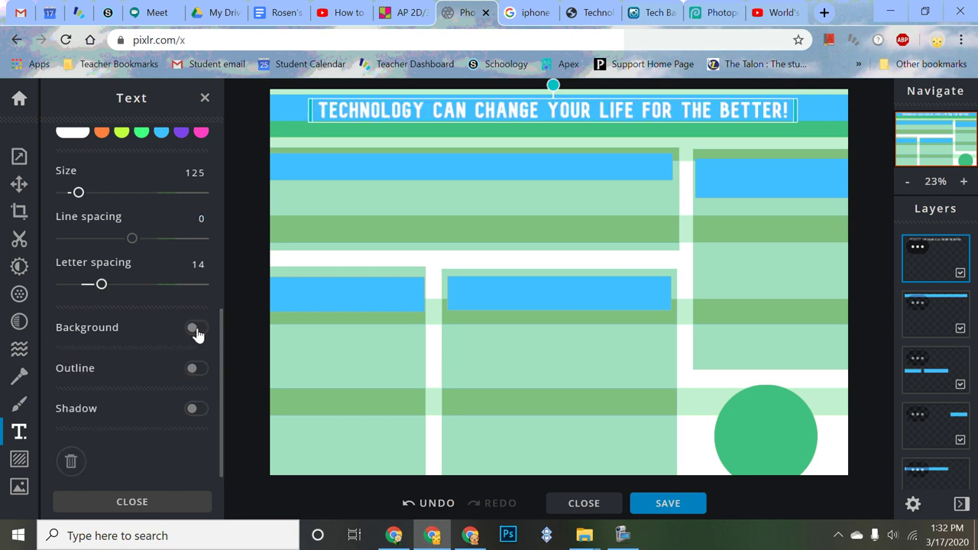
pyautogui.click(198, 374)
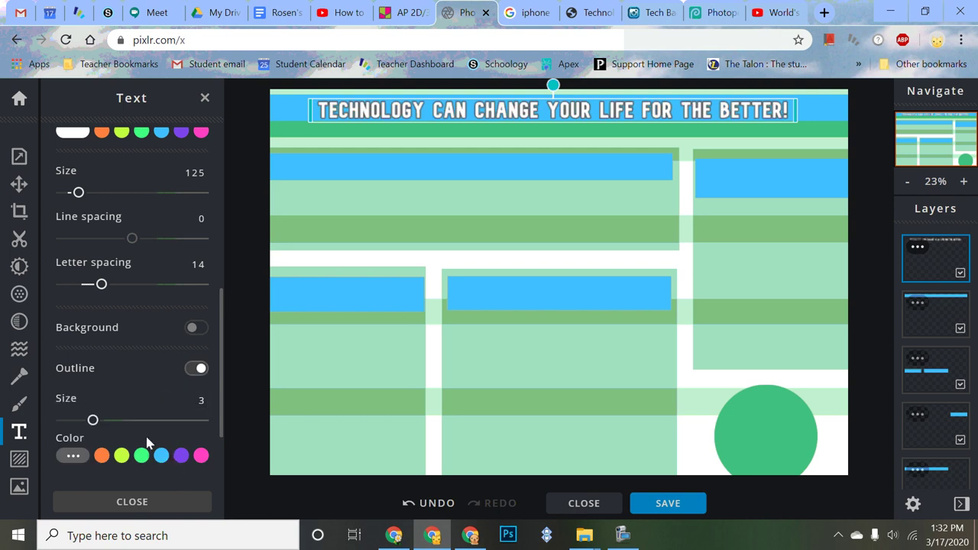
pyautogui.scroll(-1, 145, 422)
pyautogui.click(160, 380)
pyautogui.click(159, 425)
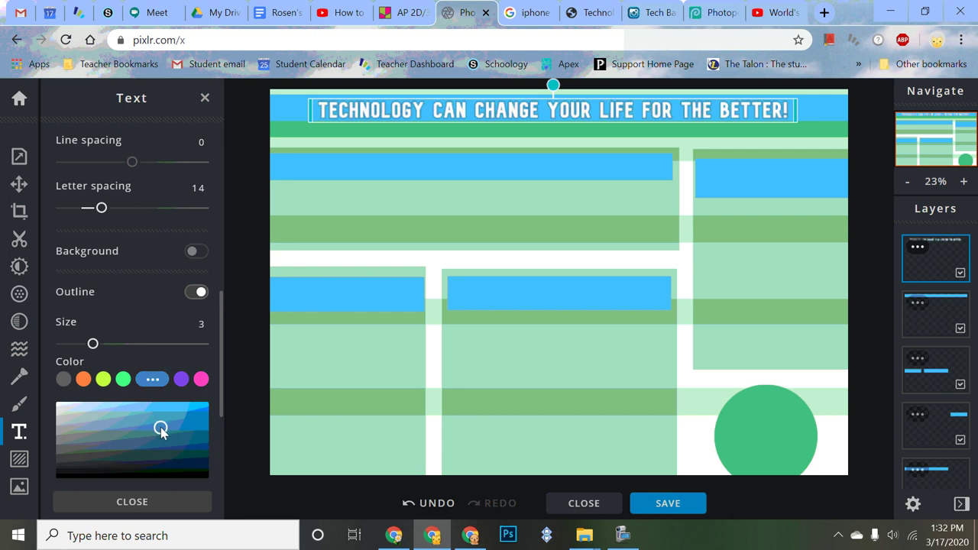
# Step: Add a drop shadow and widen the headline to fit one line in the title band
pyautogui.scroll(-2, 131, 350)
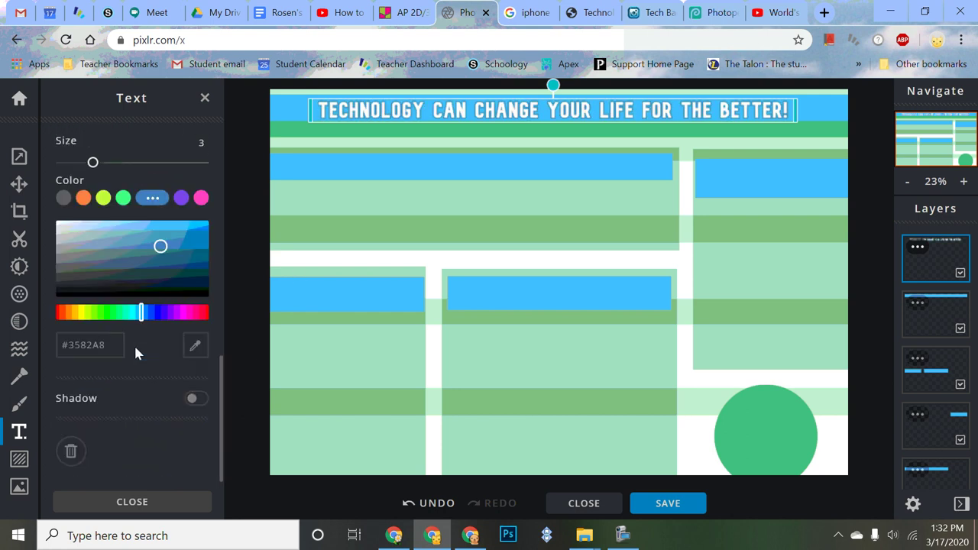
pyautogui.click(196, 400)
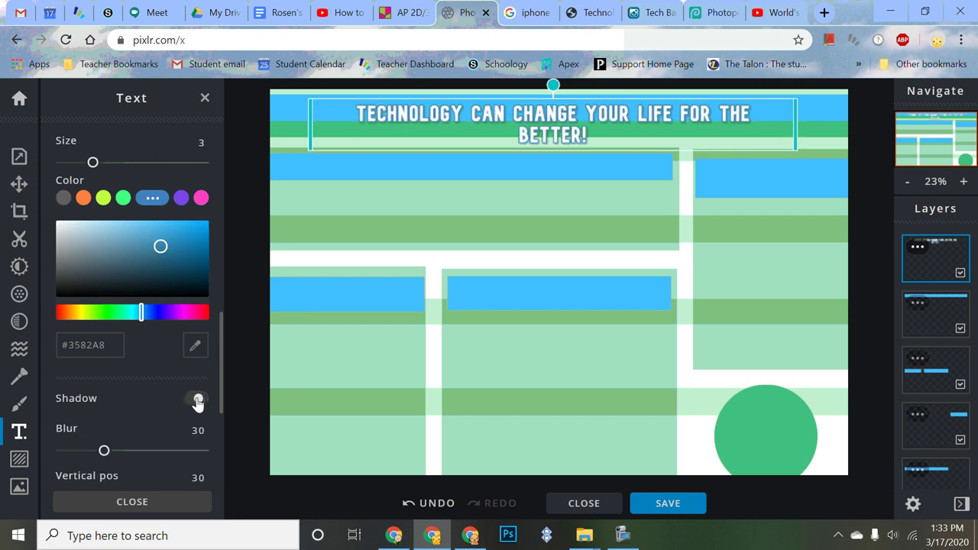
pyautogui.scroll(-2, 132, 407)
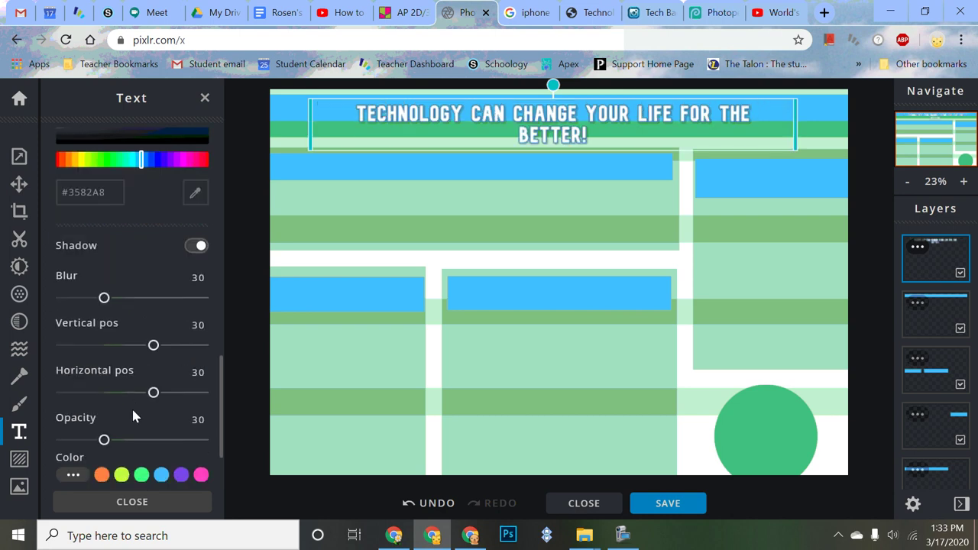
pyautogui.moveTo(791, 122); pyautogui.dragTo(835, 121)
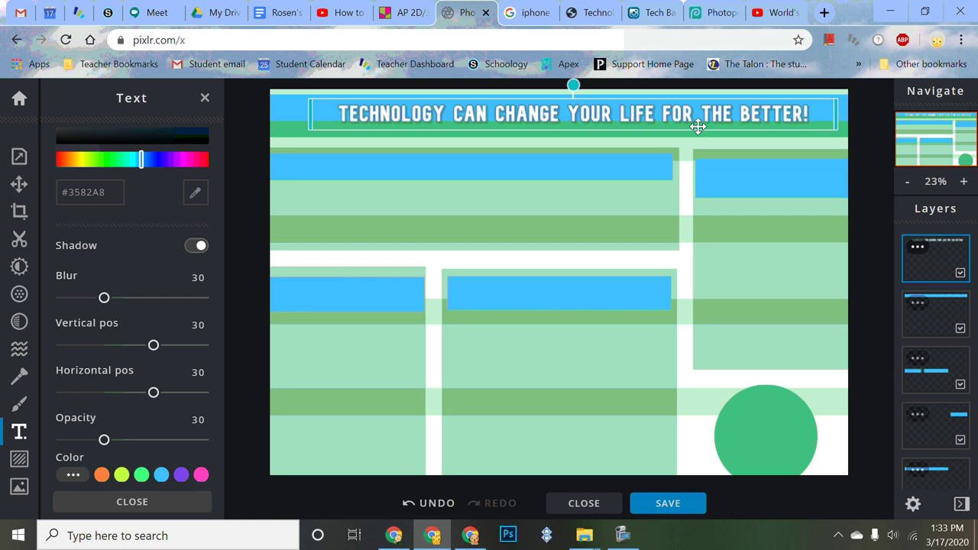
pyautogui.moveTo(690, 112); pyautogui.dragTo(691, 108)
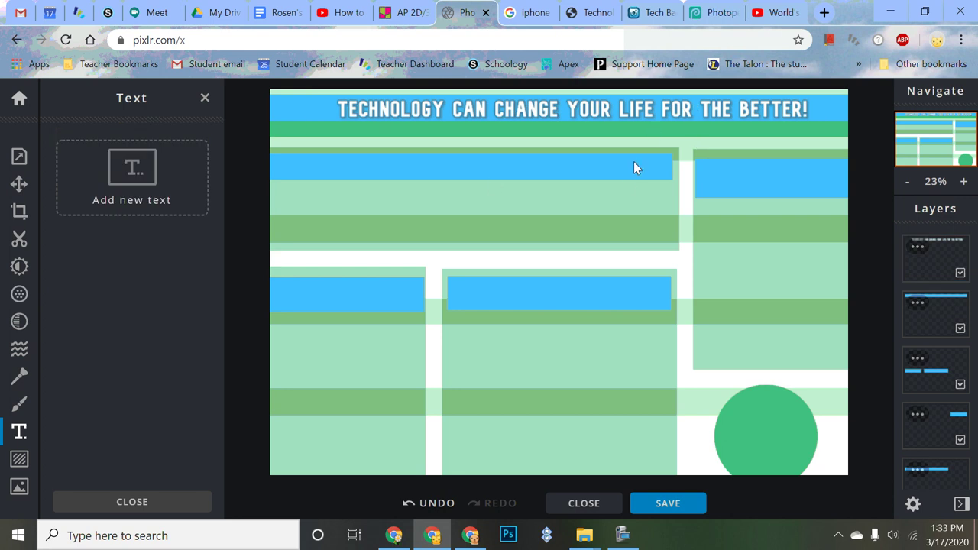
# Step: Add a new text layer on the upper-left blue bar reading 'New medical technology'
pyautogui.click(325, 172)
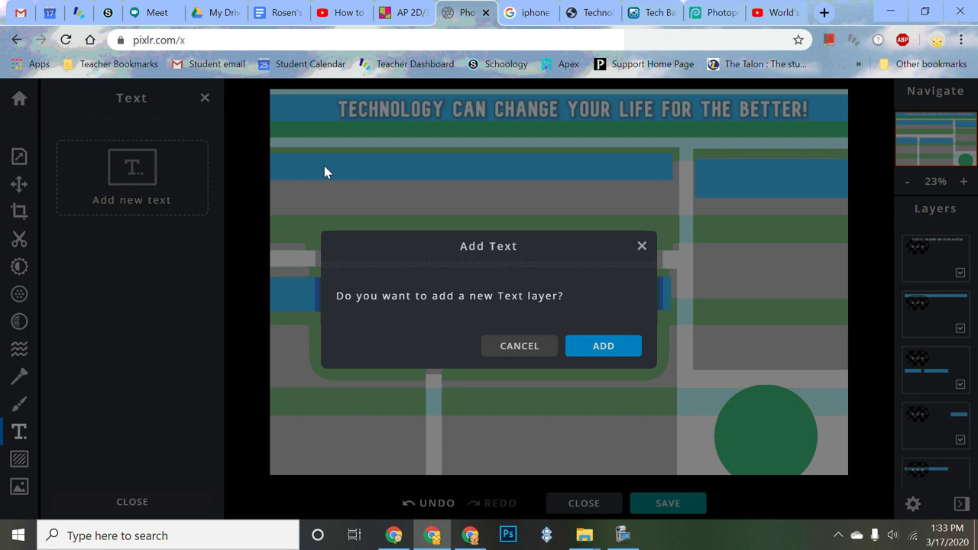
pyautogui.click(603, 348)
pyautogui.moveTo(539, 252); pyautogui.dragTo(460, 162)
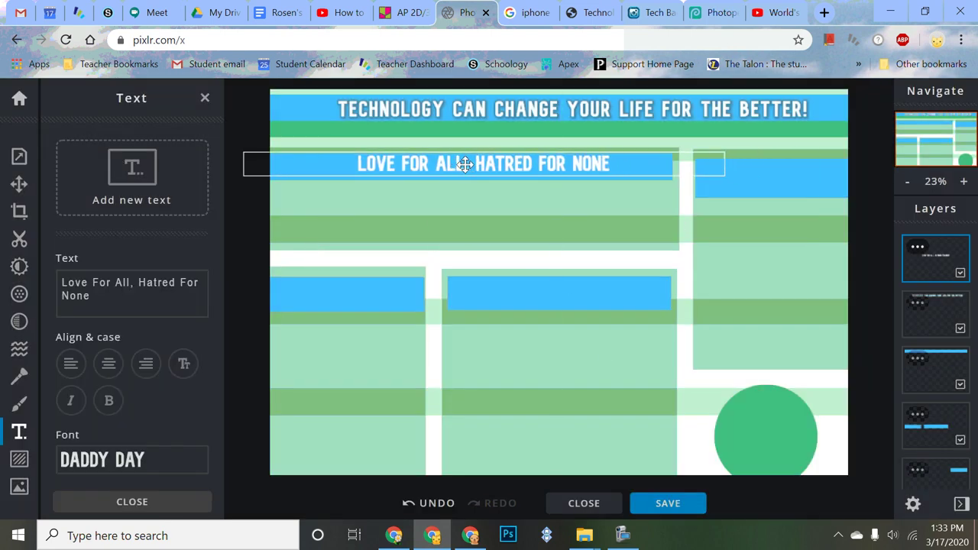
pyautogui.doubleClick(513, 163)
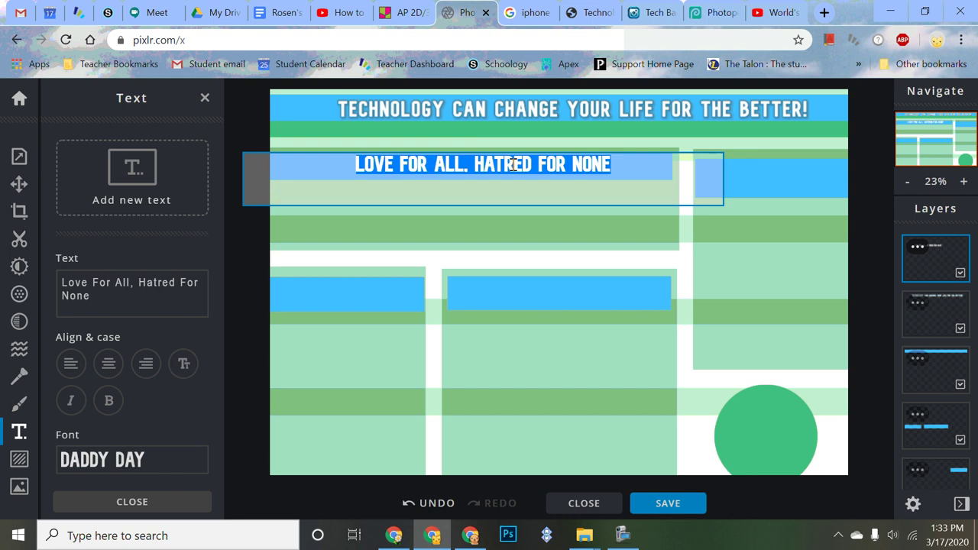
pyautogui.write('Technol')
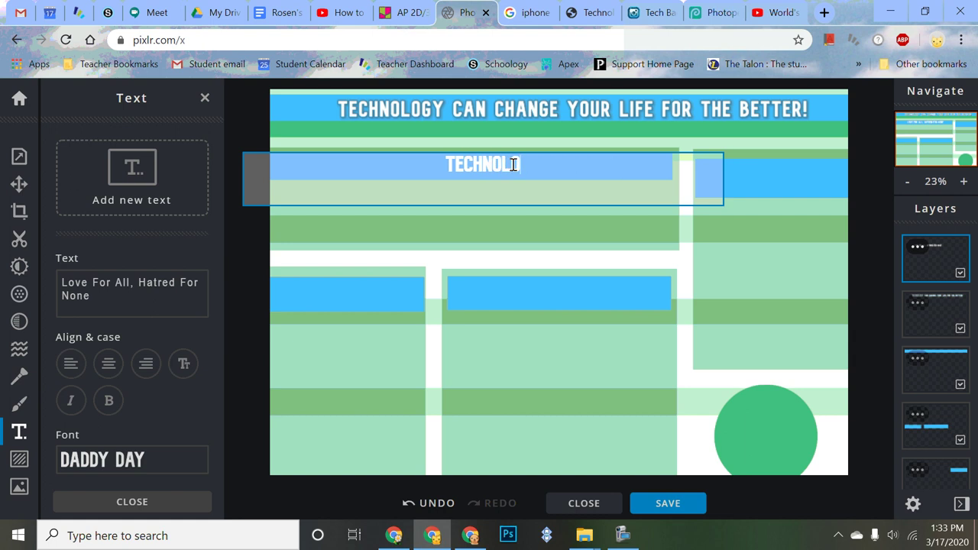
pyautogui.write('gy')
pyautogui.press('BackSpace')
pyautogui.press('BackSpace')
pyautogui.press('BackSpace')
pyautogui.press('BackSpace')
pyautogui.press('BackSpace')
pyautogui.press('BackSpace')
pyautogui.press('BackSpace')
pyautogui.press('BackSpace')
pyautogui.write('New Mediat')
pyautogui.press('BackSpace')
pyautogui.press('BackSpace')
pyautogui.write('al techno')
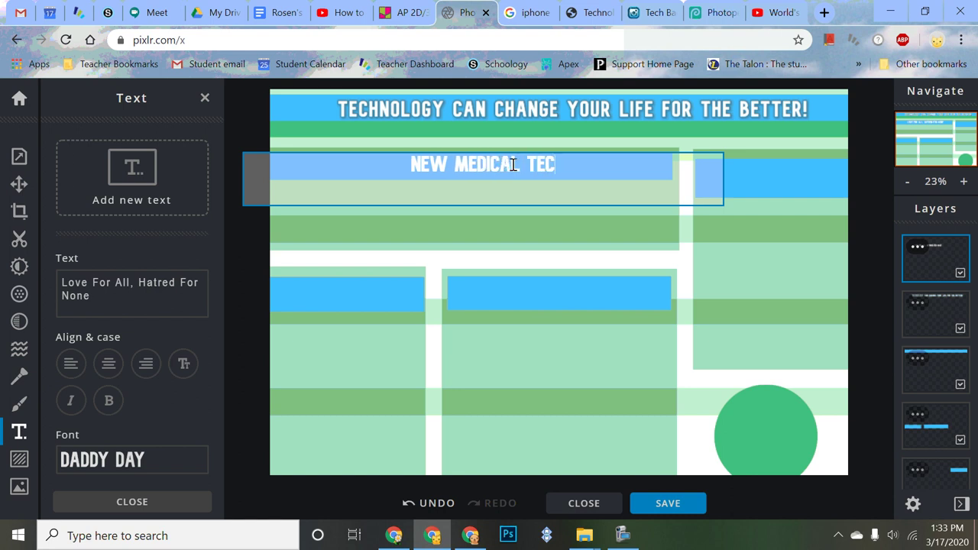
pyautogui.write('logy')
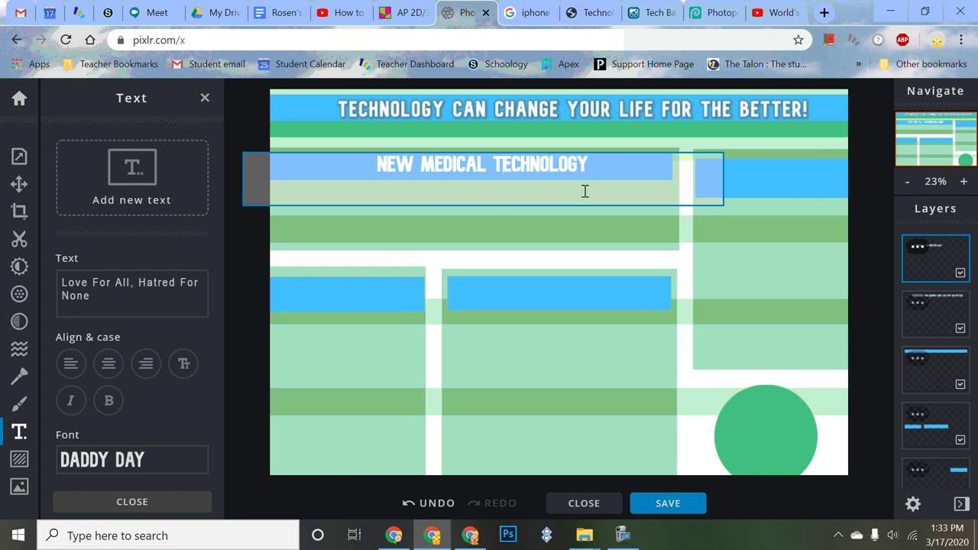
pyautogui.click(620, 255)
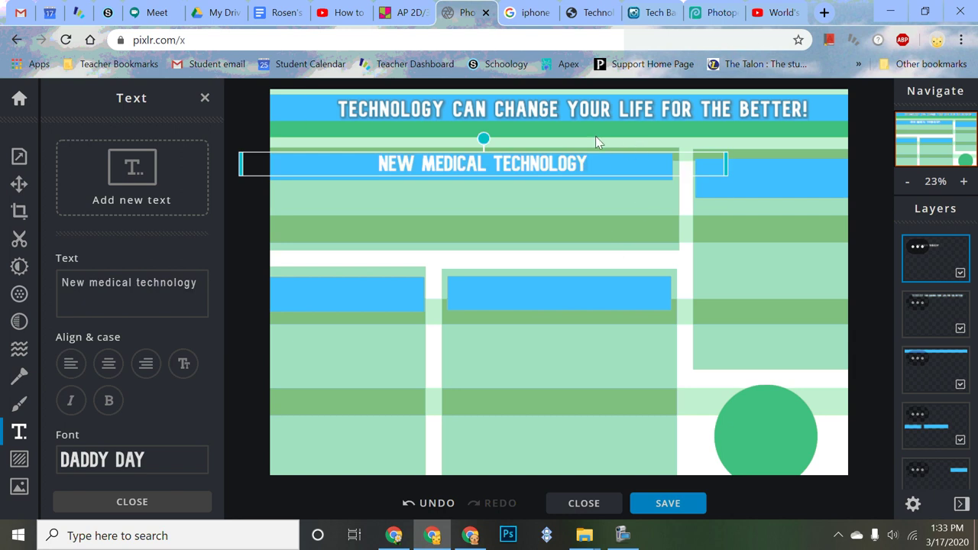
# Step: Turn on Outline for the heading and set its colour to dark blue #364F9C
pyautogui.doubleClick(568, 167)
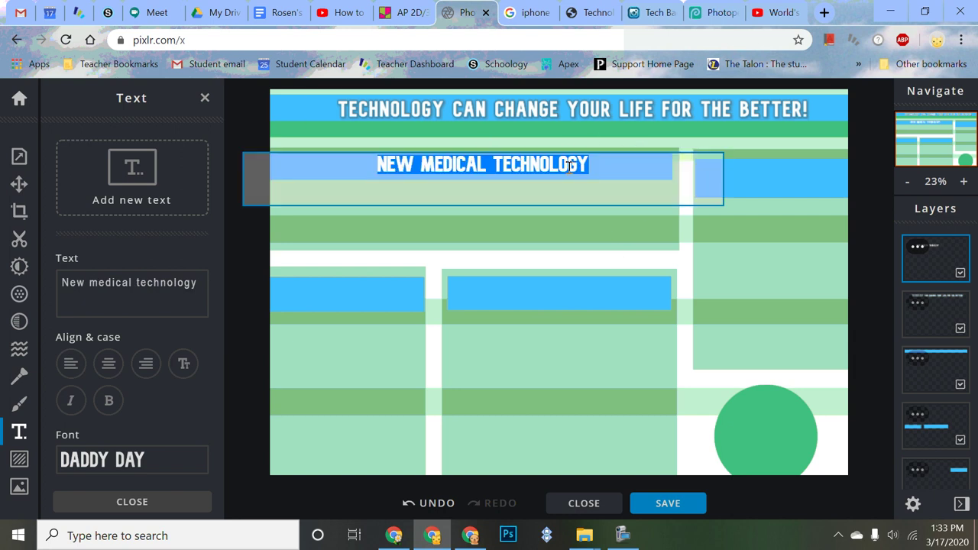
pyautogui.scroll(-3, 178, 335)
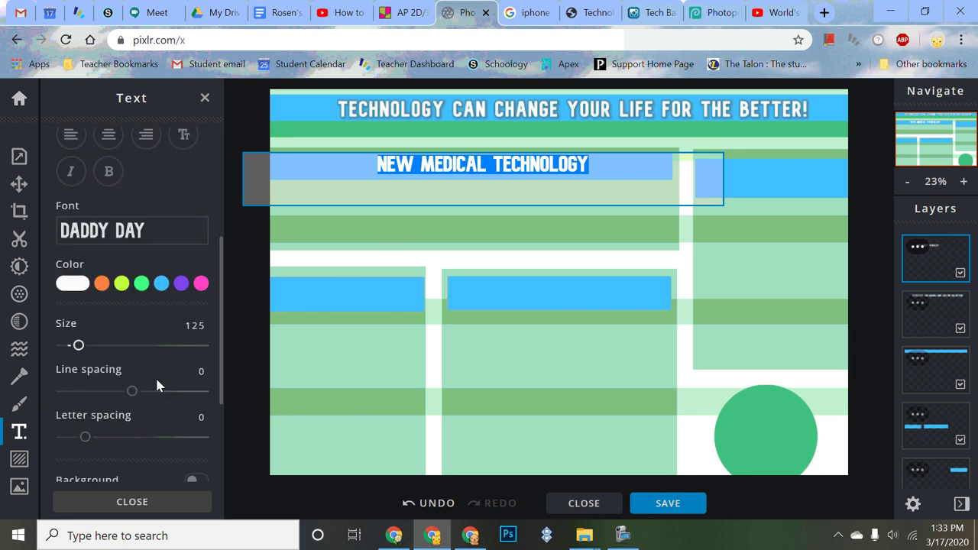
pyautogui.scroll(-2, 158, 376)
pyautogui.click(192, 370)
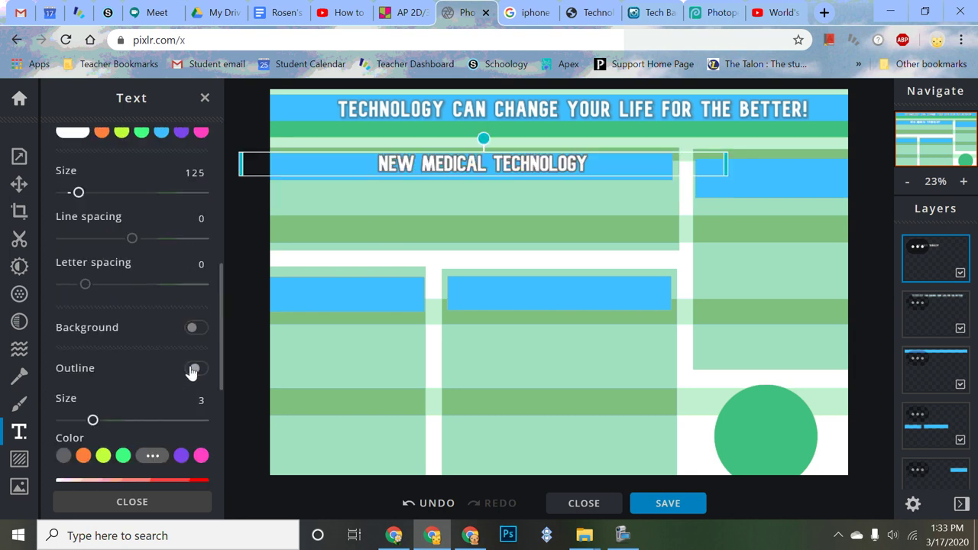
pyautogui.click(154, 456)
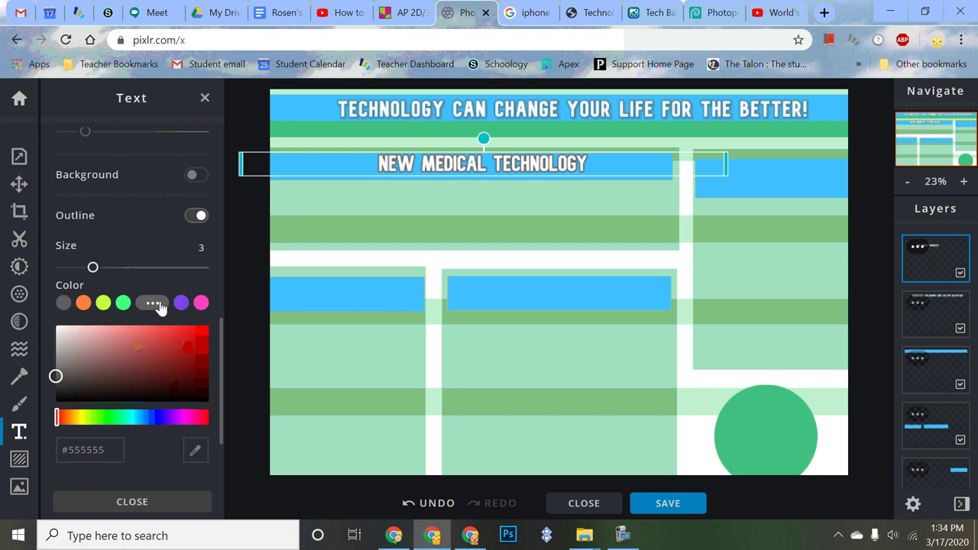
pyautogui.click(160, 418)
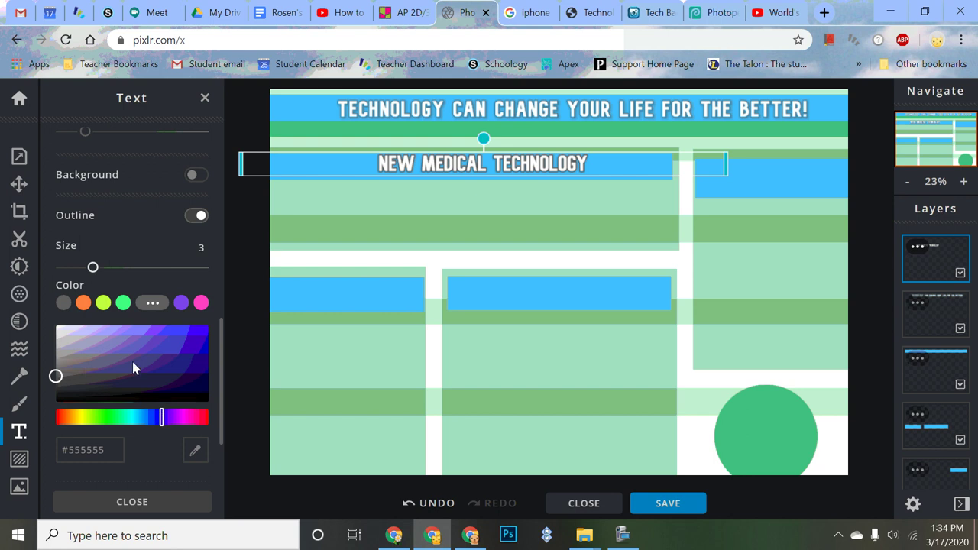
pyautogui.moveTo(161, 419); pyautogui.dragTo(152, 418)
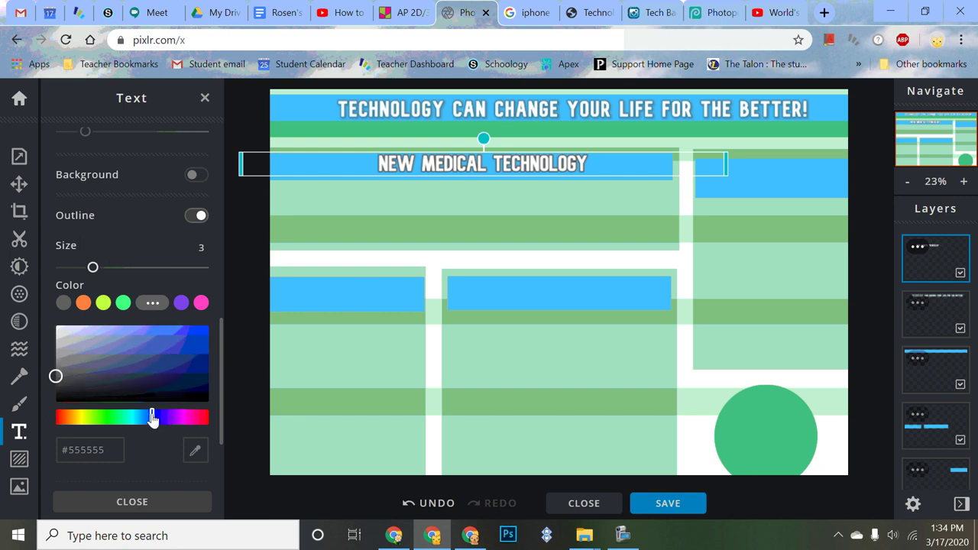
pyautogui.click(156, 356)
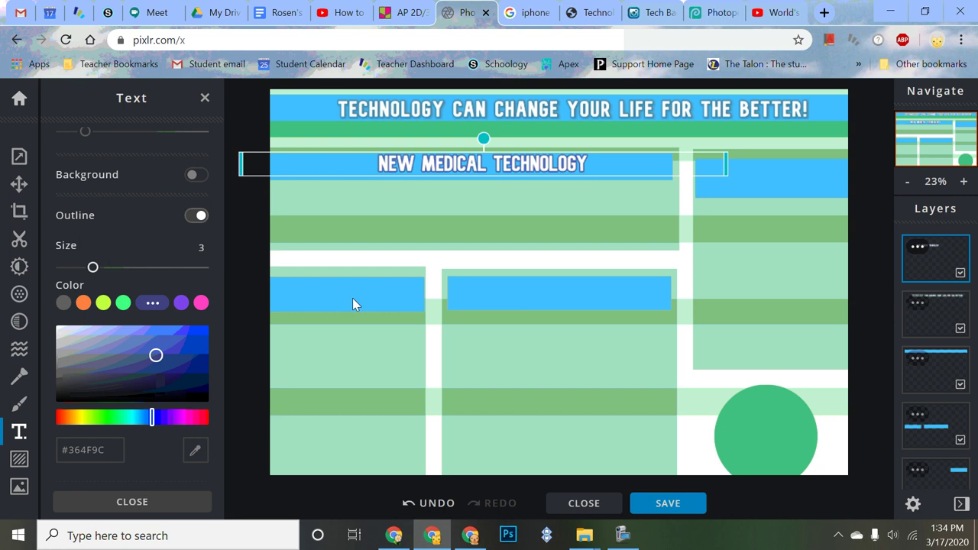
pyautogui.scroll(-3, 197, 322)
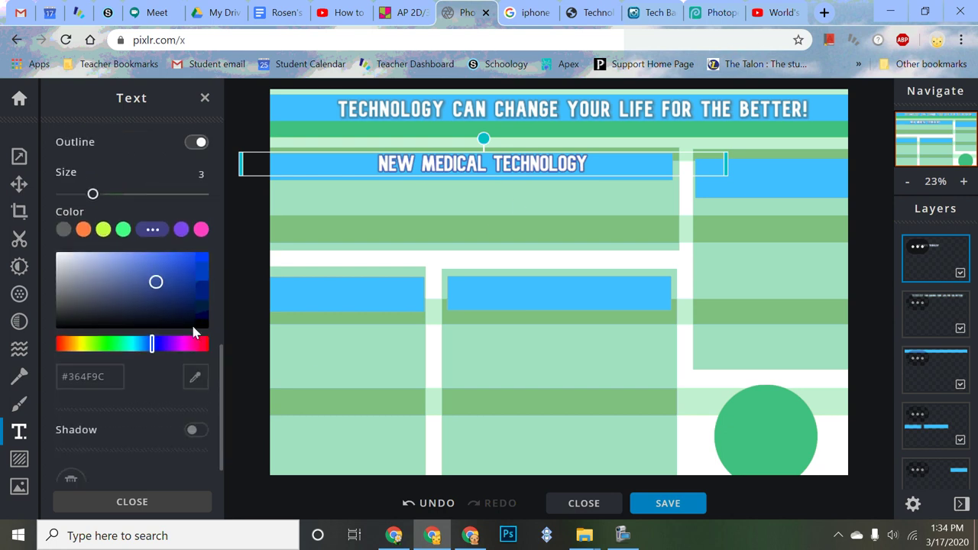
pyautogui.scroll(2, 196, 329)
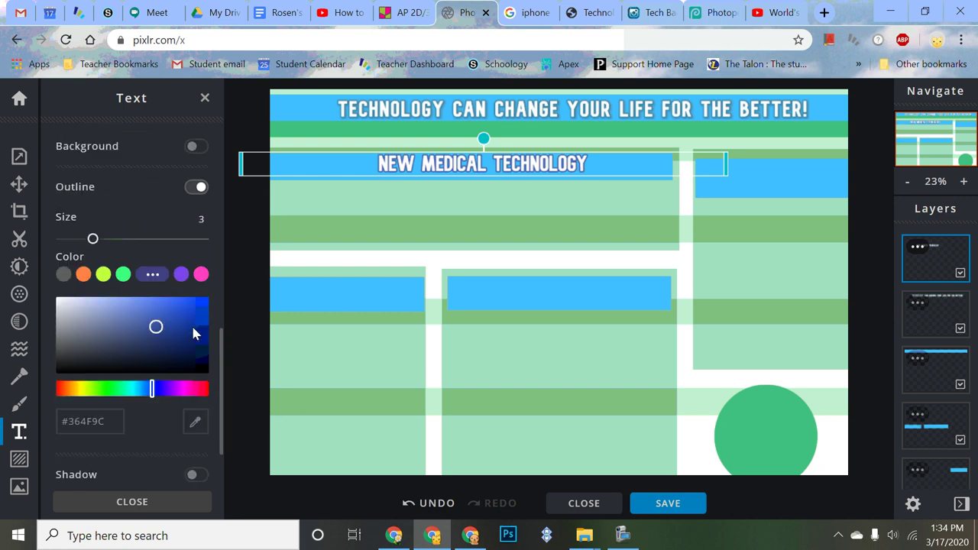
pyautogui.click(506, 218)
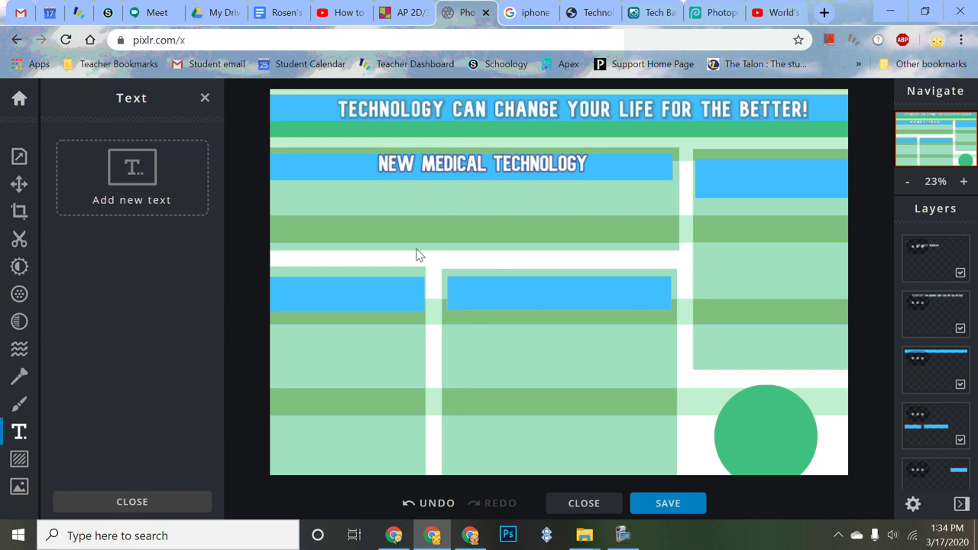
# Step: Add another text layer and place it just below the heading
pyautogui.click(370, 207)
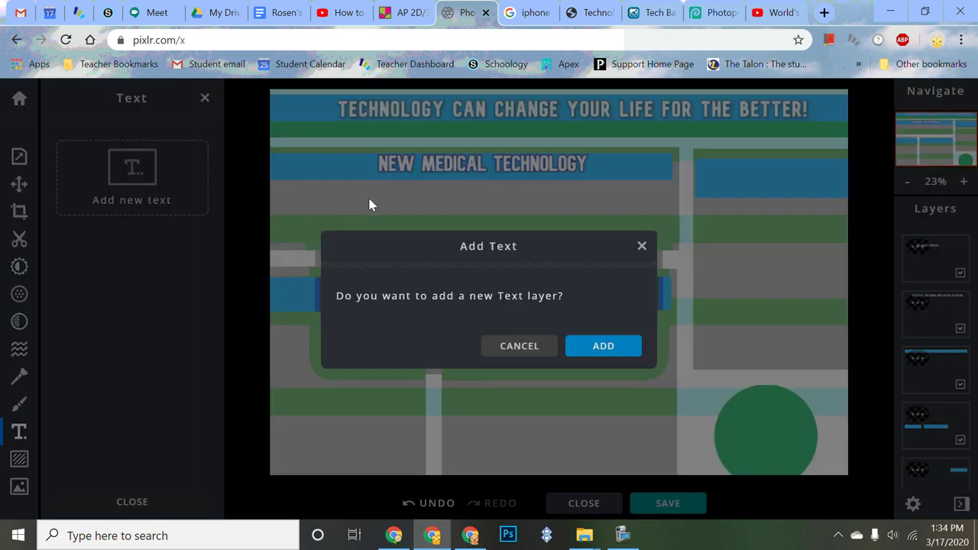
pyautogui.click(625, 349)
pyautogui.moveTo(528, 254); pyautogui.dragTo(471, 192)
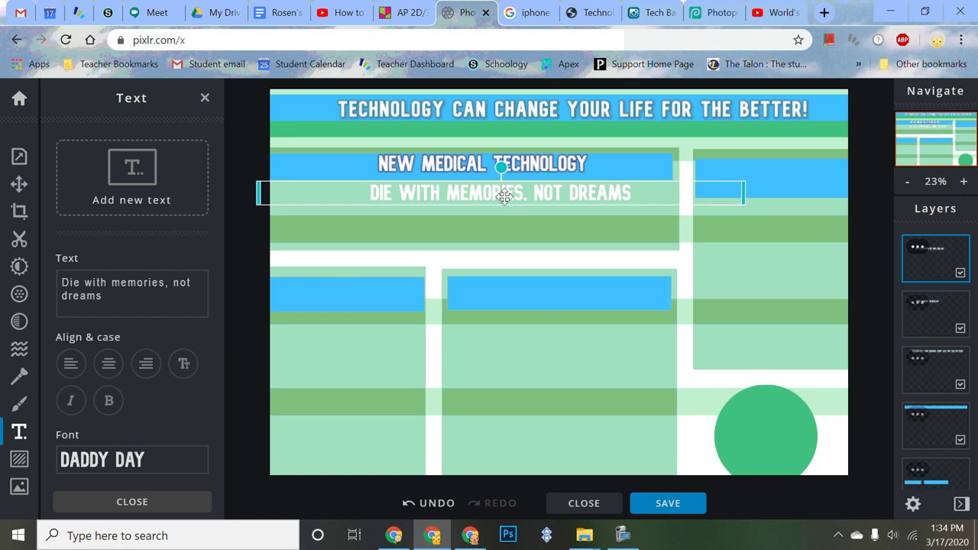
pyautogui.doubleClick(501, 194)
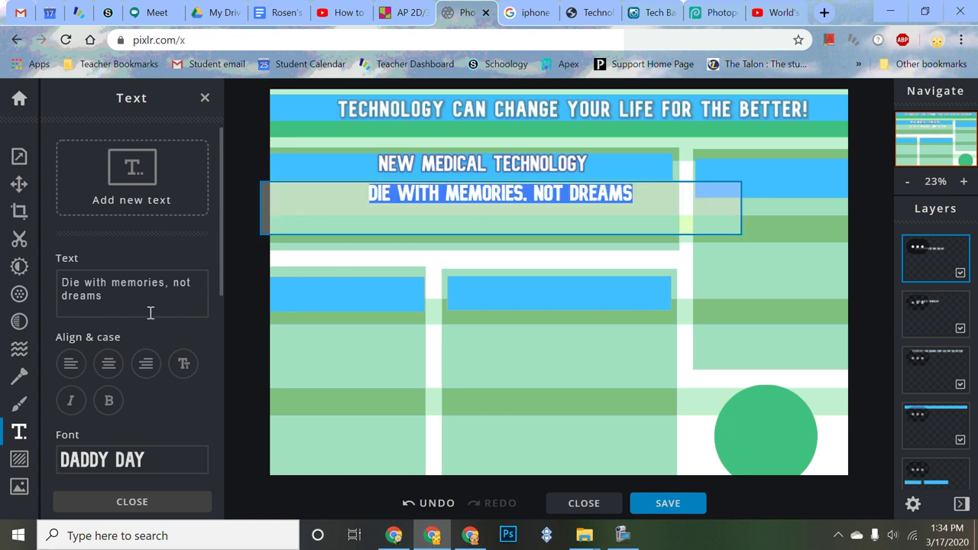
pyautogui.click(125, 308)
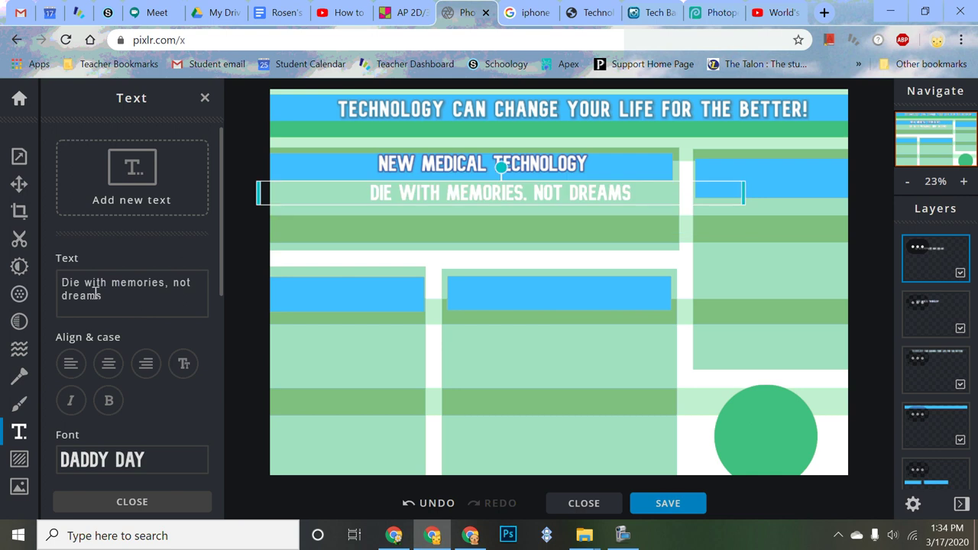
# Step: Replace the placeholder with 'Medical technological advancements blah blah blah…' filler text
pyautogui.click(94, 294)
pyautogui.tripleClick(68, 285)
pyautogui.press('BackSpace')
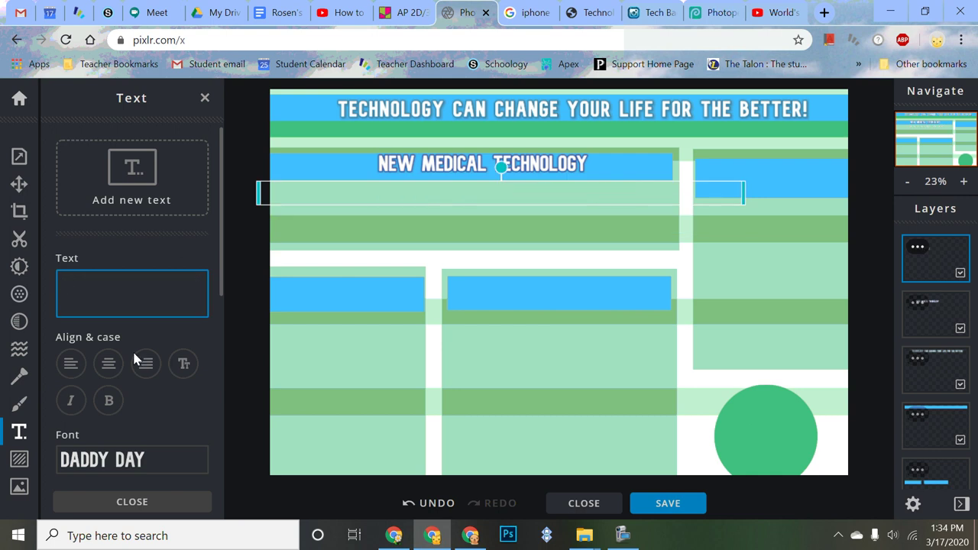
pyautogui.write('Medical technological advancements blah blah band')
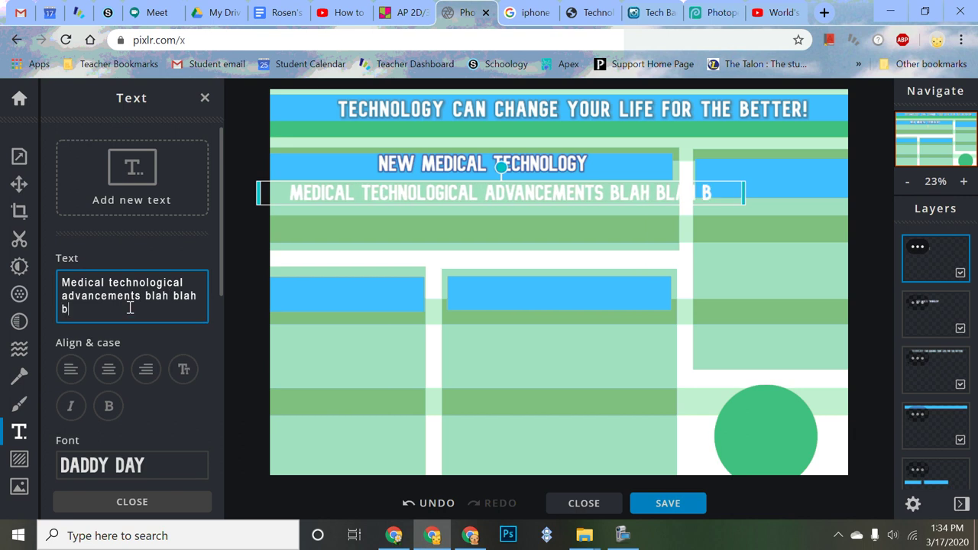
pyautogui.press('BackSpace')
pyautogui.press('BackSpace')
pyautogui.press('BackSpace')
pyautogui.write('lah blah')
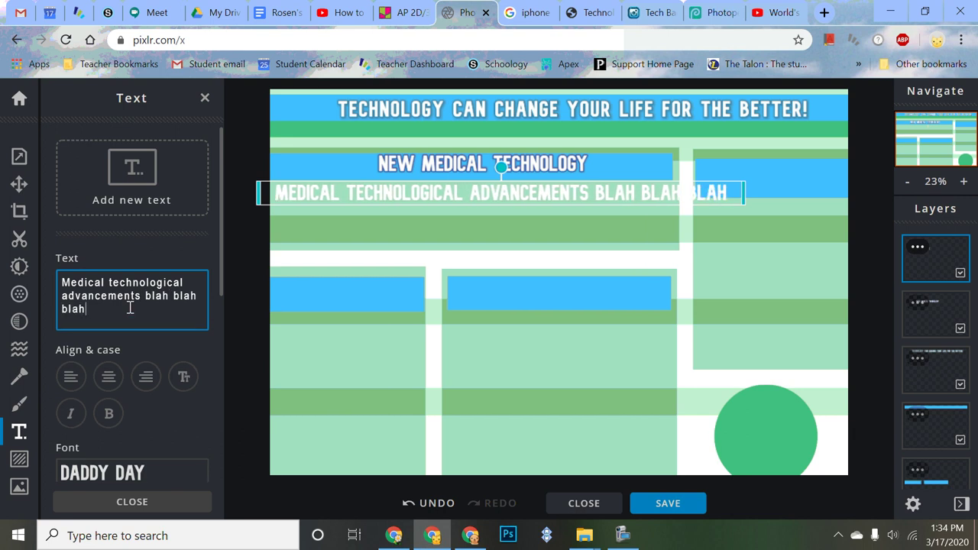
pyautogui.write(' blah blah ab')
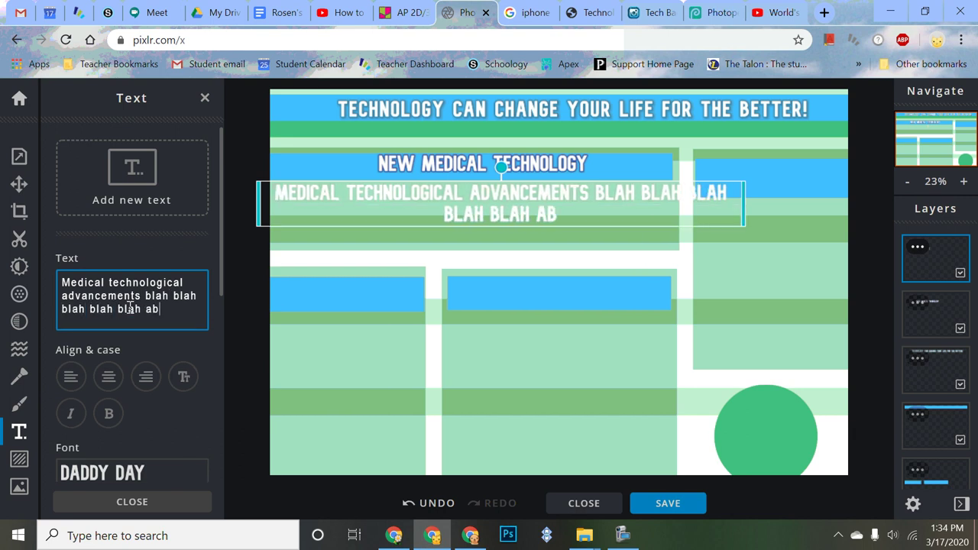
pyautogui.write('lalkjsdflkjwaeoifjaeopfijafajflkj')
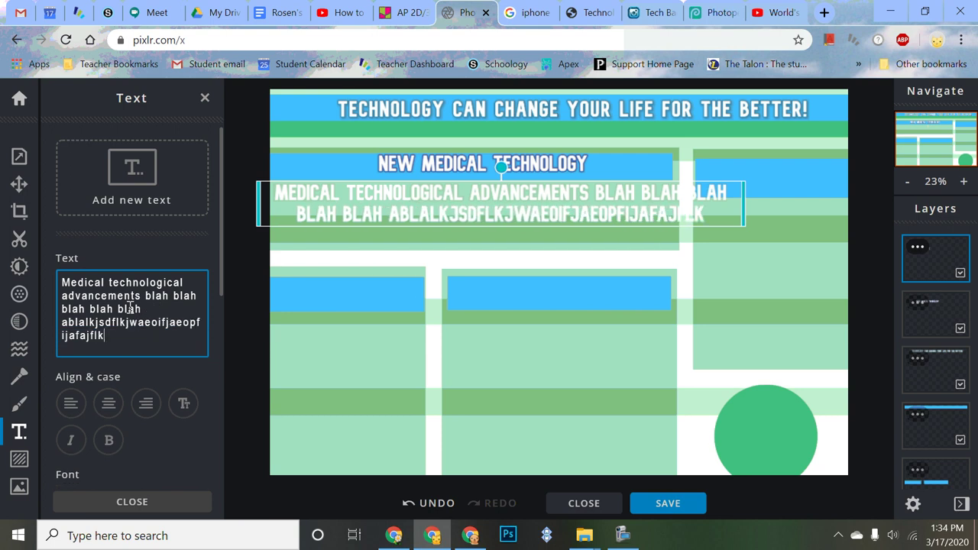
pyautogui.doubleClick(513, 206)
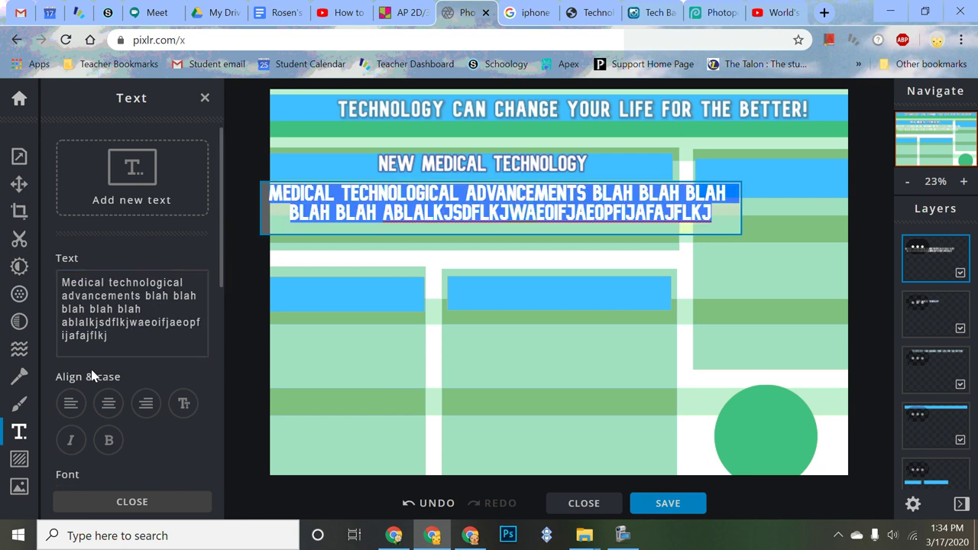
# Step: Switch the body text font to Gustavo and shrink its size from 125 to 98
pyautogui.scroll(-4, 114, 245)
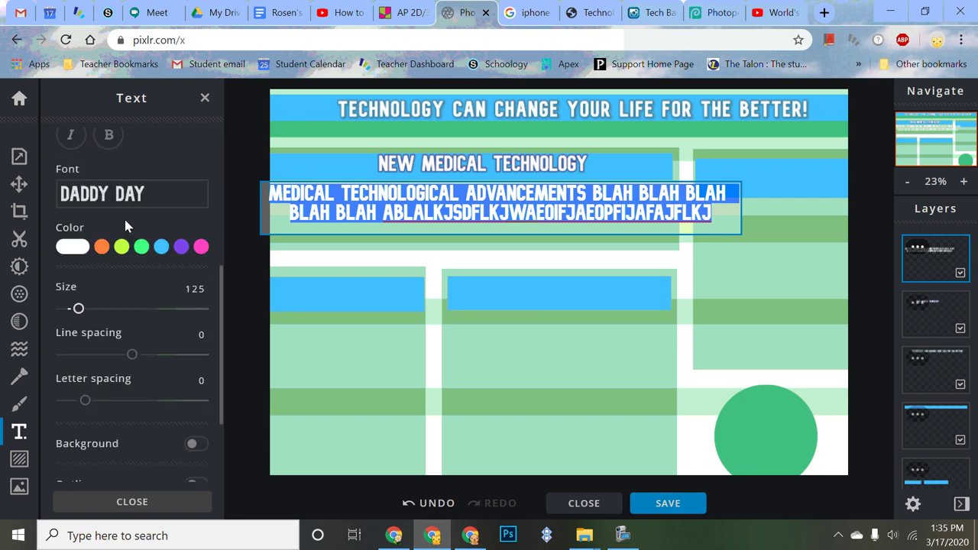
pyautogui.click(133, 206)
pyautogui.click(162, 200)
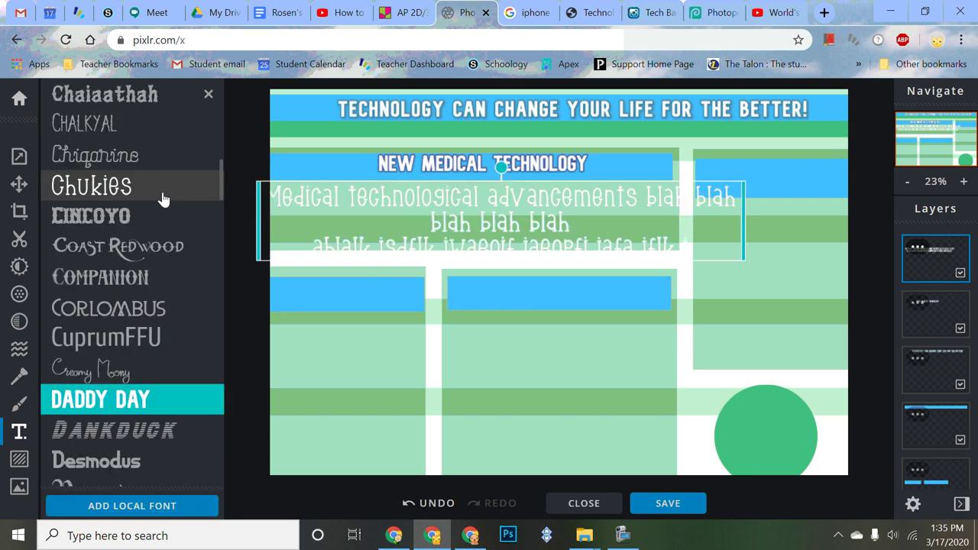
pyautogui.scroll(-3, 162, 336)
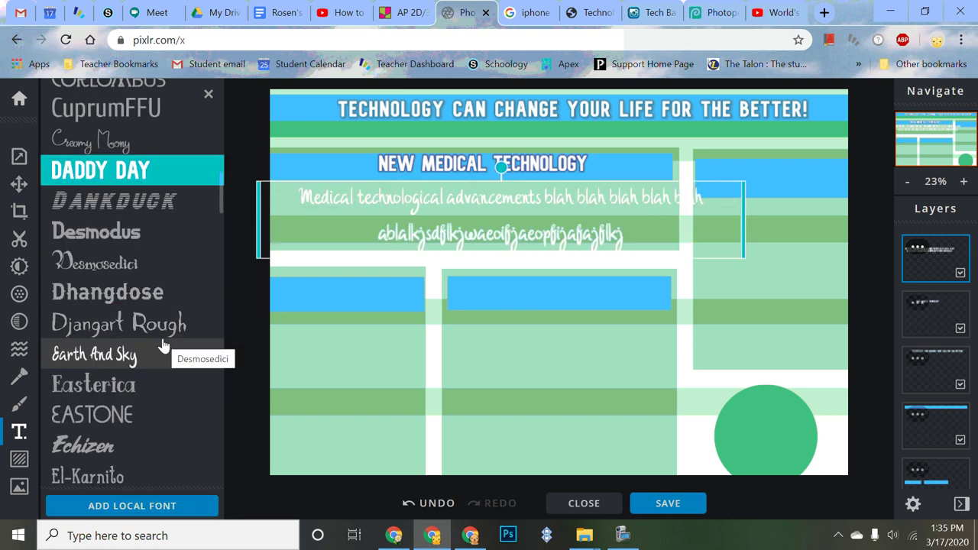
pyautogui.scroll(-2, 166, 367)
pyautogui.scroll(-1, 155, 387)
pyautogui.scroll(-3, 155, 387)
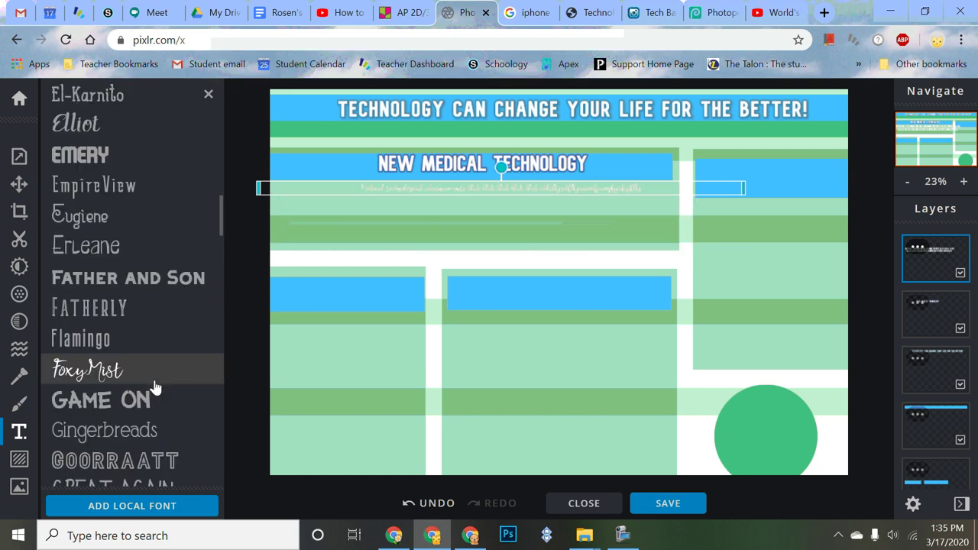
pyautogui.scroll(-1, 155, 387)
pyautogui.scroll(-1, 155, 387)
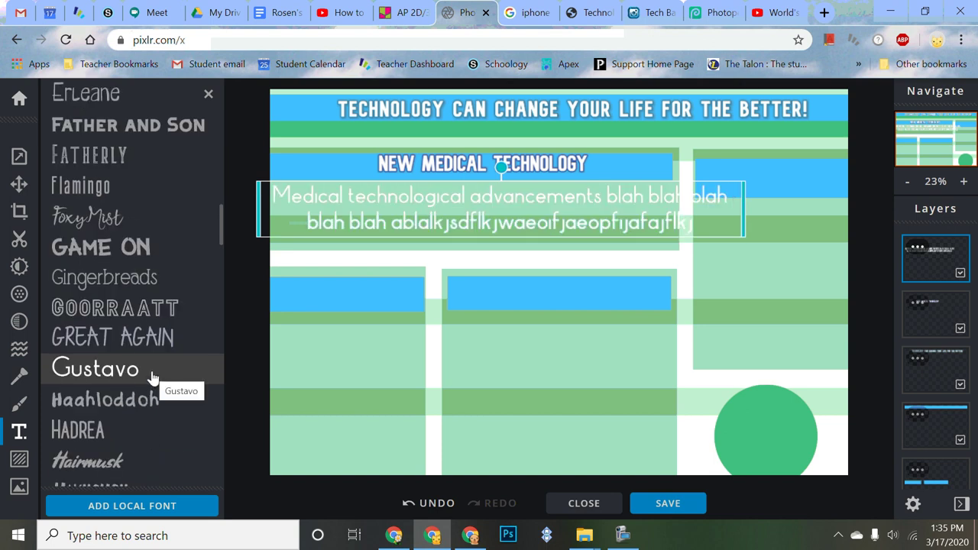
pyautogui.click(149, 370)
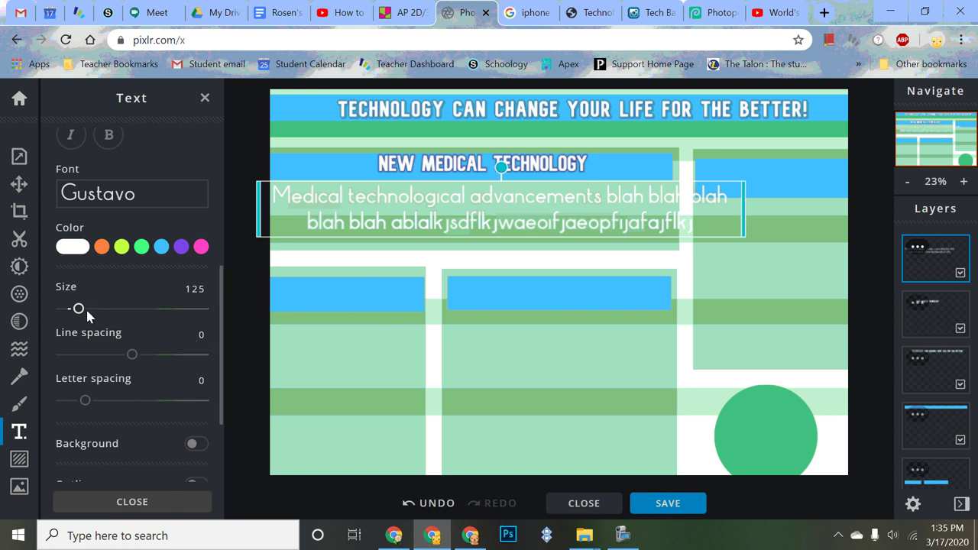
pyautogui.moveTo(78, 309)
pyautogui.mouseDown()
pyautogui.moveTo(61, 313)
pyautogui.moveTo(76, 320)
pyautogui.mouseUp()
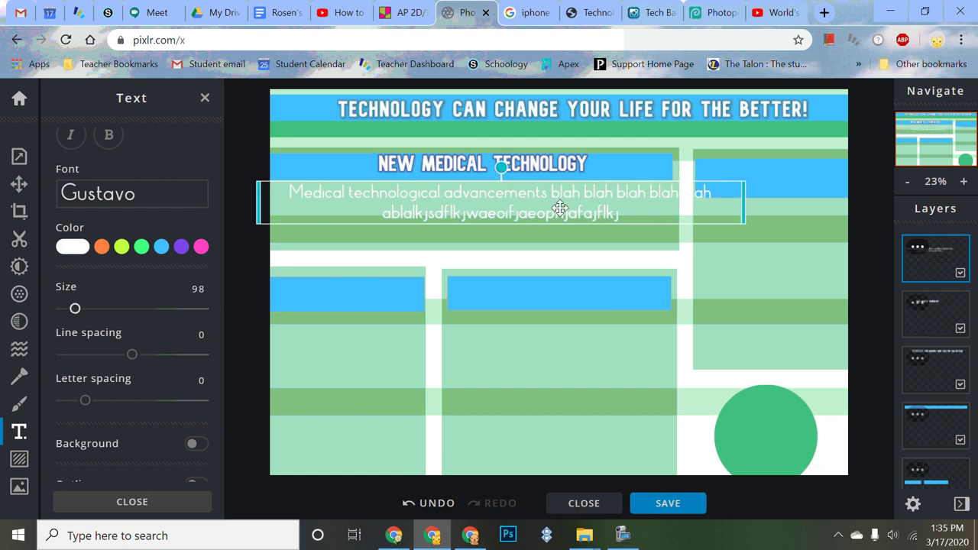
pyautogui.scroll(3, 145, 253)
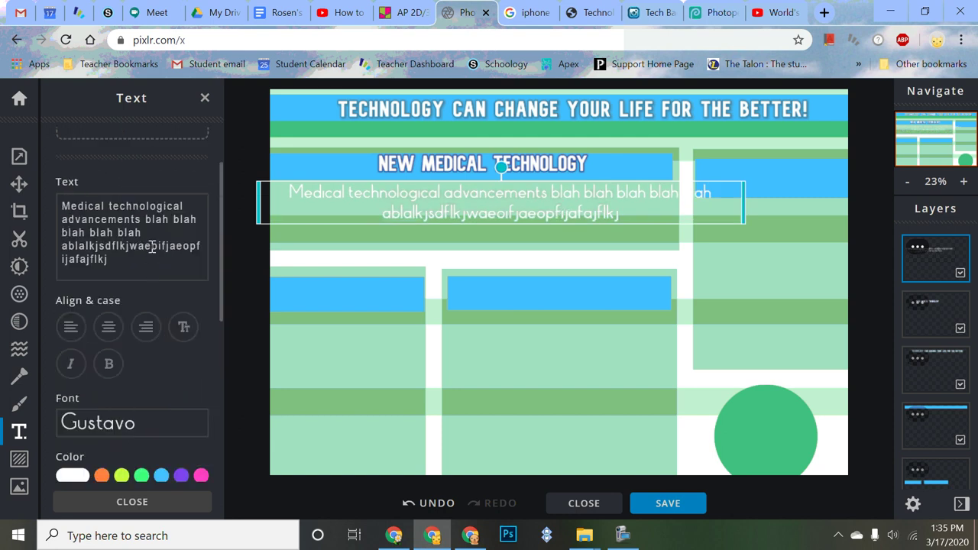
# Step: Add a line break and narrow the text box so it wraps to three centred lines
pyautogui.click(131, 245)
pyautogui.press('Return')
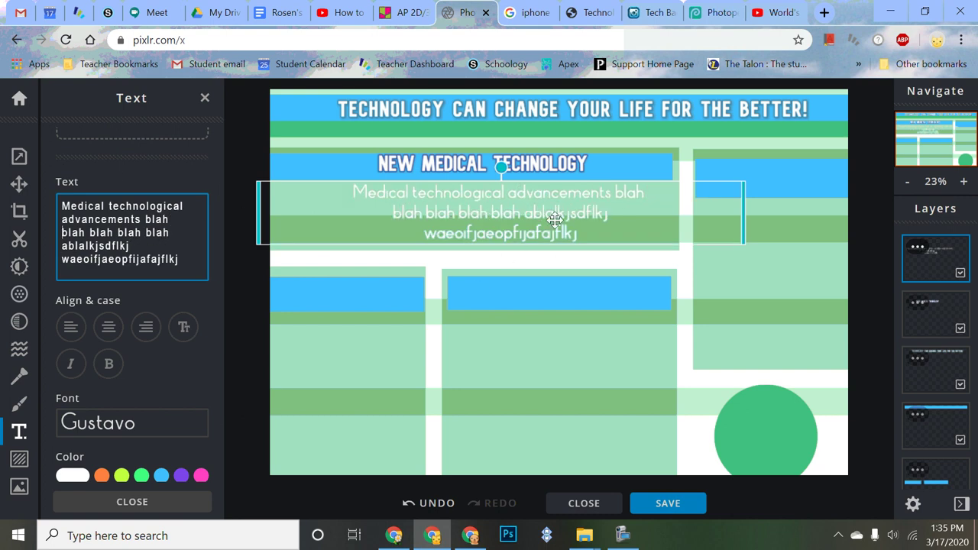
pyautogui.moveTo(744, 218); pyautogui.dragTo(671, 225)
pyautogui.moveTo(465, 213); pyautogui.dragTo(474, 210)
pyautogui.moveTo(471, 166); pyautogui.dragTo(468, 165)
pyautogui.hotkey('ctrl', 'z')
pyautogui.hotkey('ctrl', 'z')
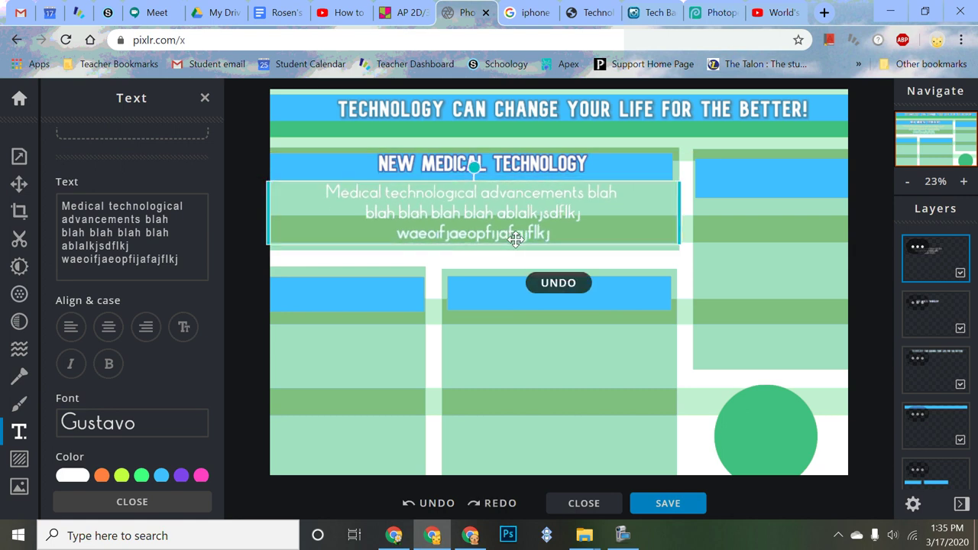
pyautogui.press('Escape')
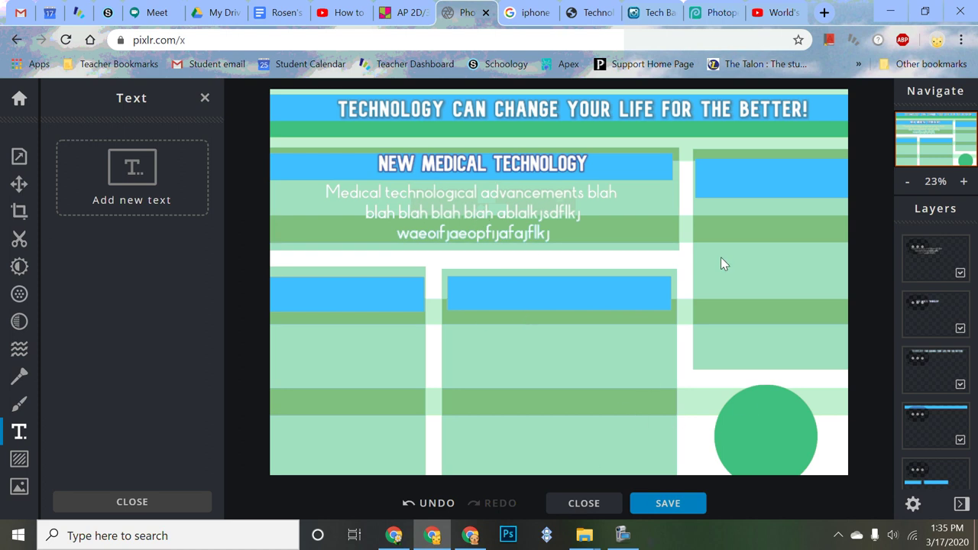
# Step: Download the infographic as SandersBernie_info.jpg with JPG quality at 100%
pyautogui.click(683, 503)
pyautogui.click(499, 187)
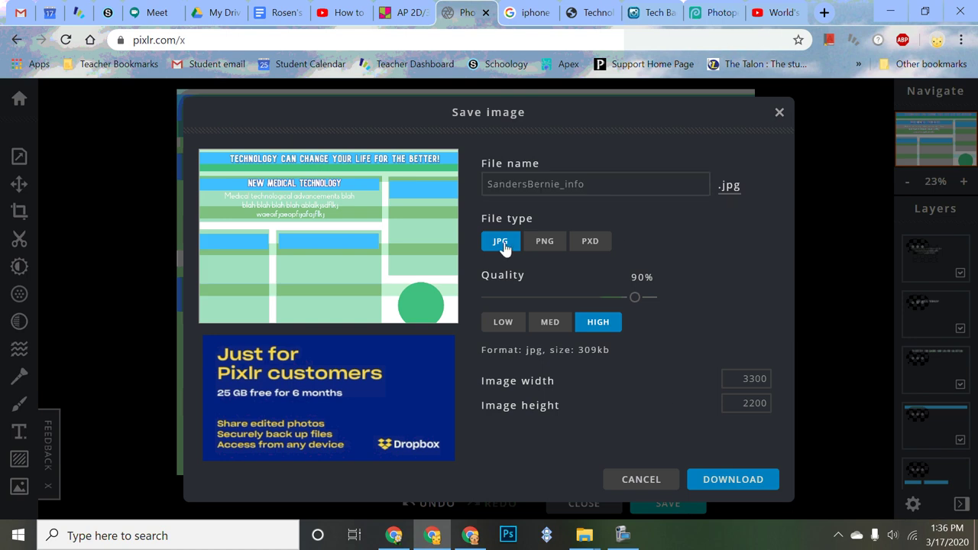
pyautogui.moveTo(635, 298); pyautogui.dragTo(662, 304)
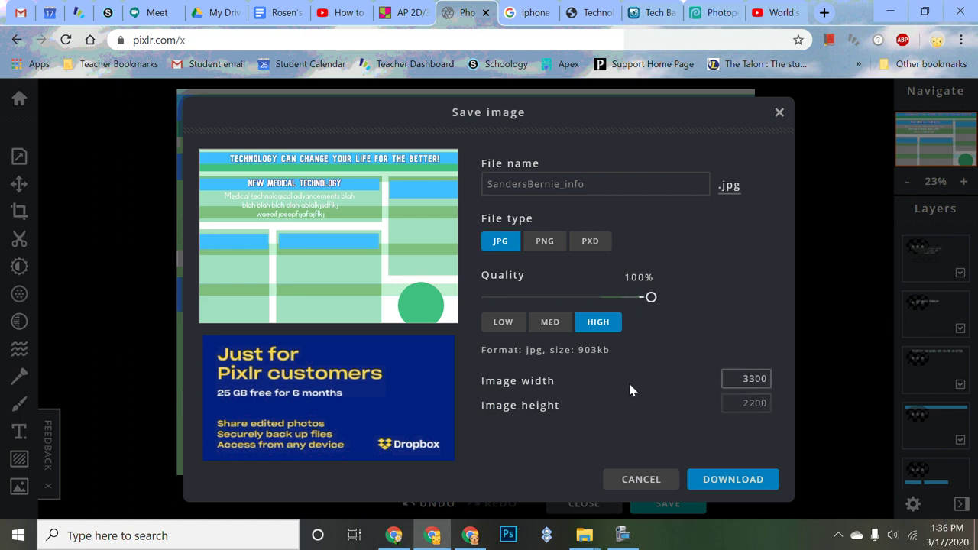
pyautogui.click(718, 479)
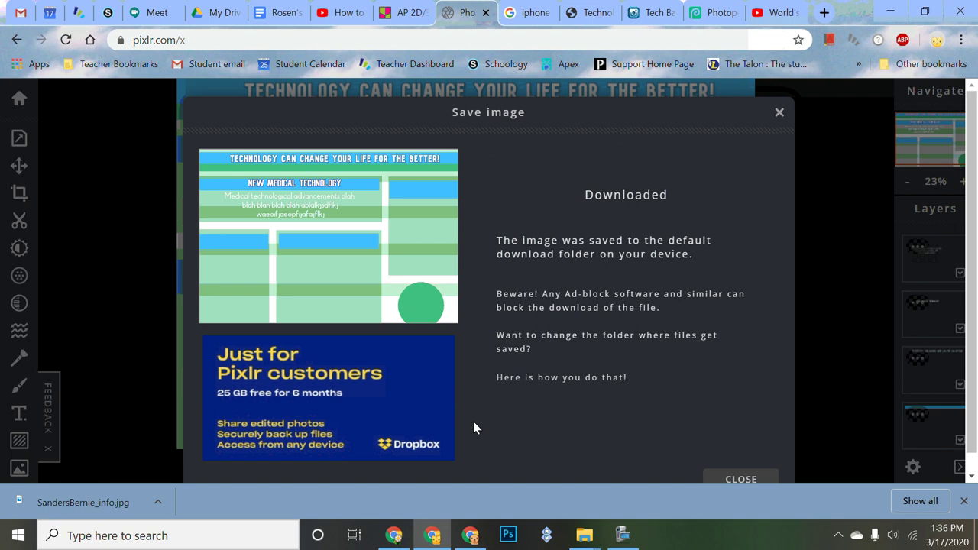
# Step: Flip through the iPhone icon results, Vecteezy, Tech Background and Photopea tabs
pyautogui.click(528, 12)
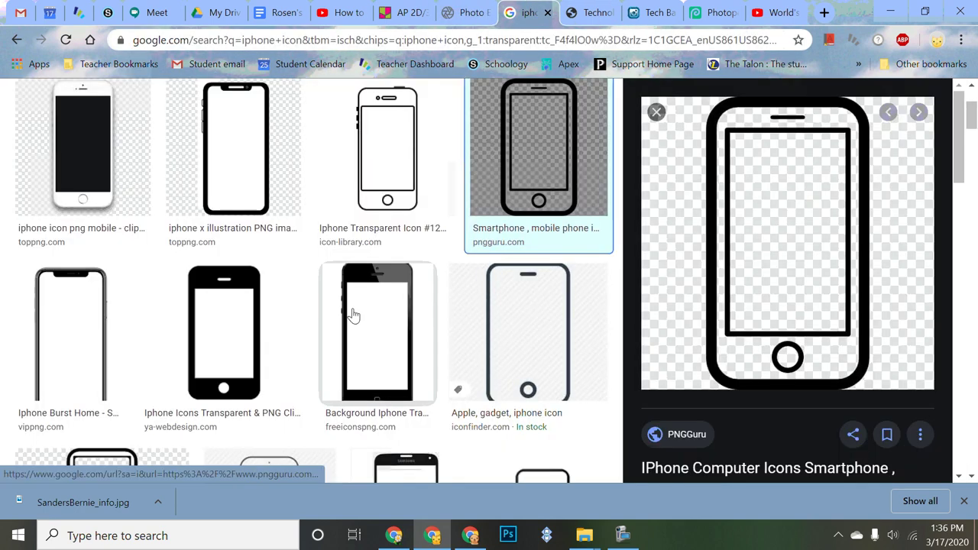
pyautogui.click(589, 15)
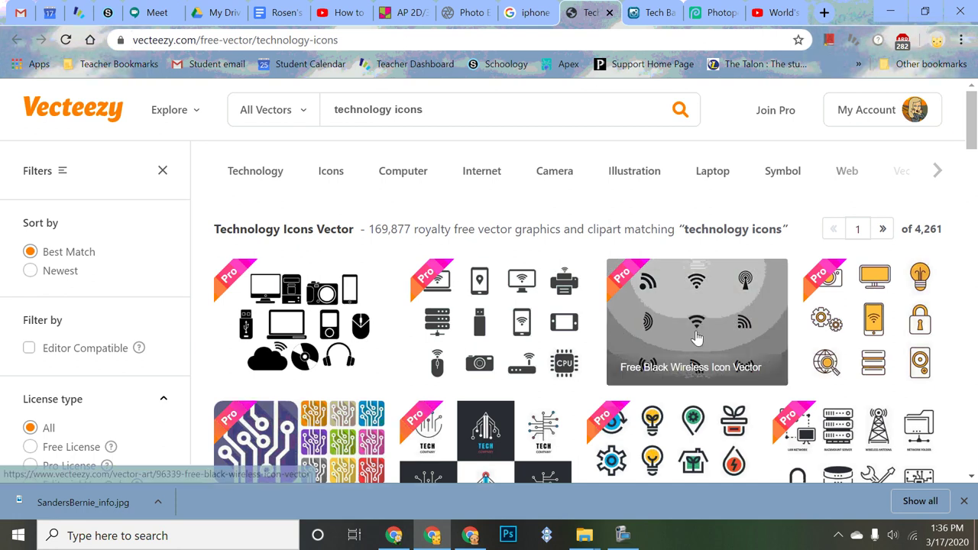
pyautogui.click(650, 14)
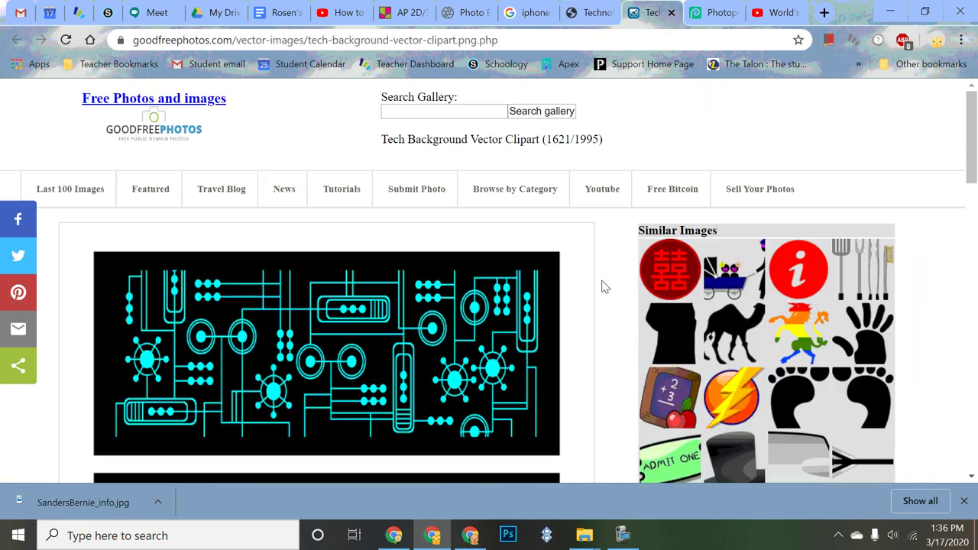
pyautogui.click(714, 13)
pyautogui.click(588, 13)
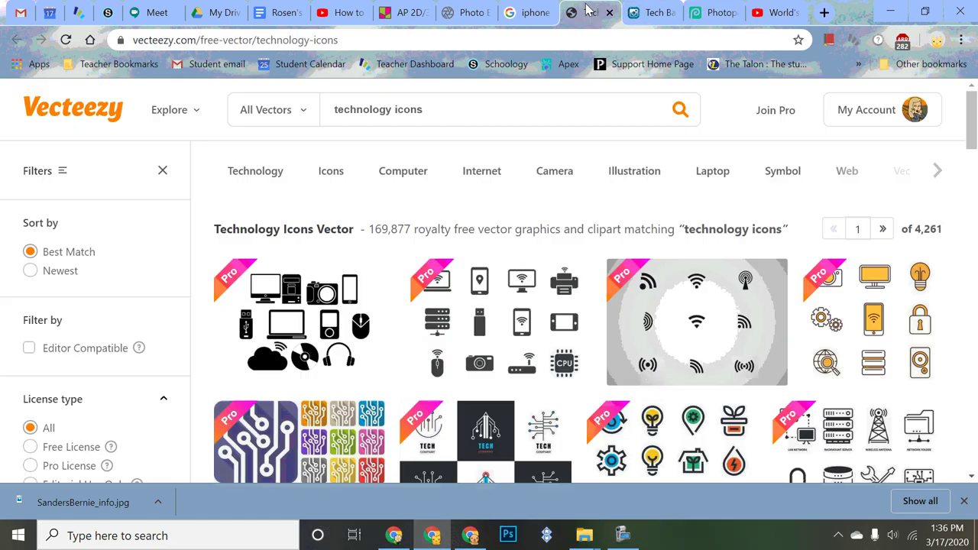
pyautogui.click(534, 14)
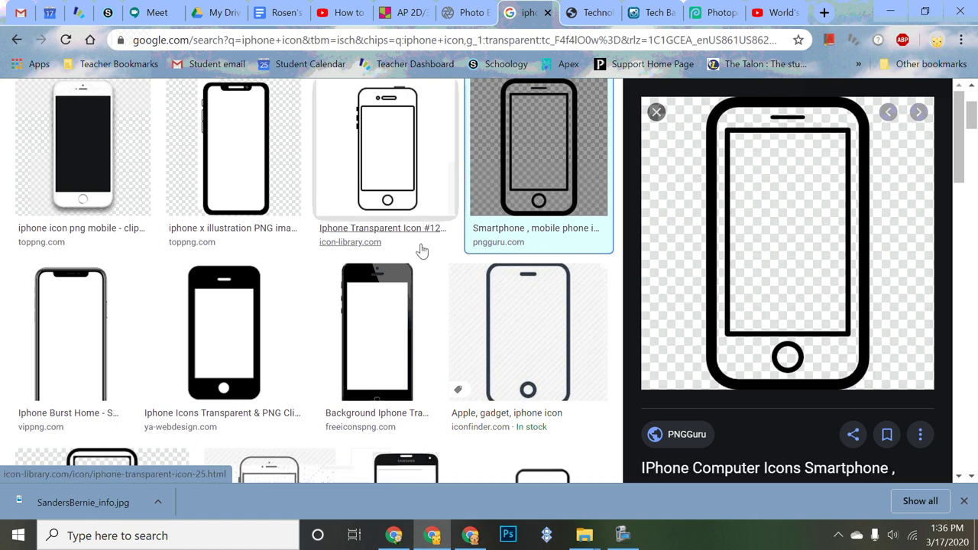
pyautogui.scroll(2, 425, 230)
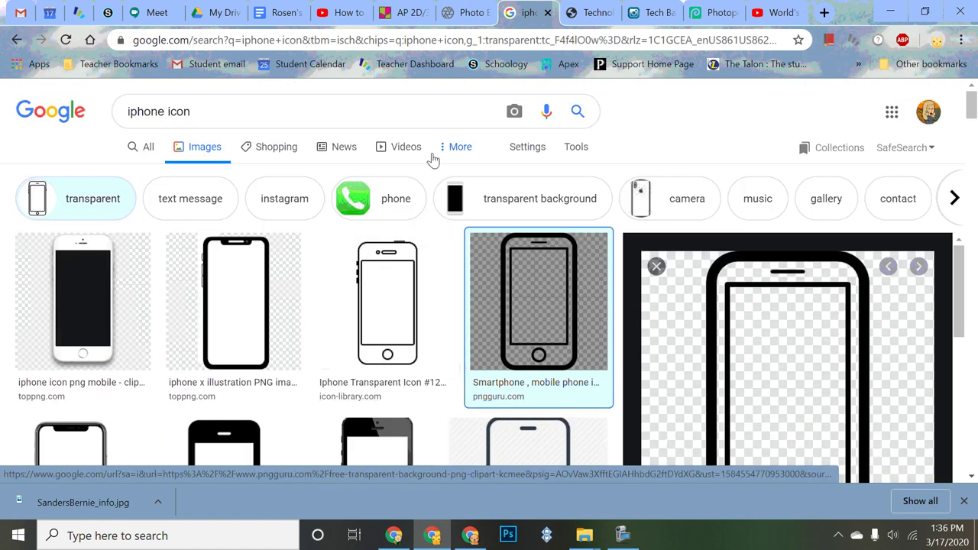
# Step: Close the iPhone icon results tab and the Vecteezy technology icons tab
pyautogui.click(549, 13)
pyautogui.click(549, 13)
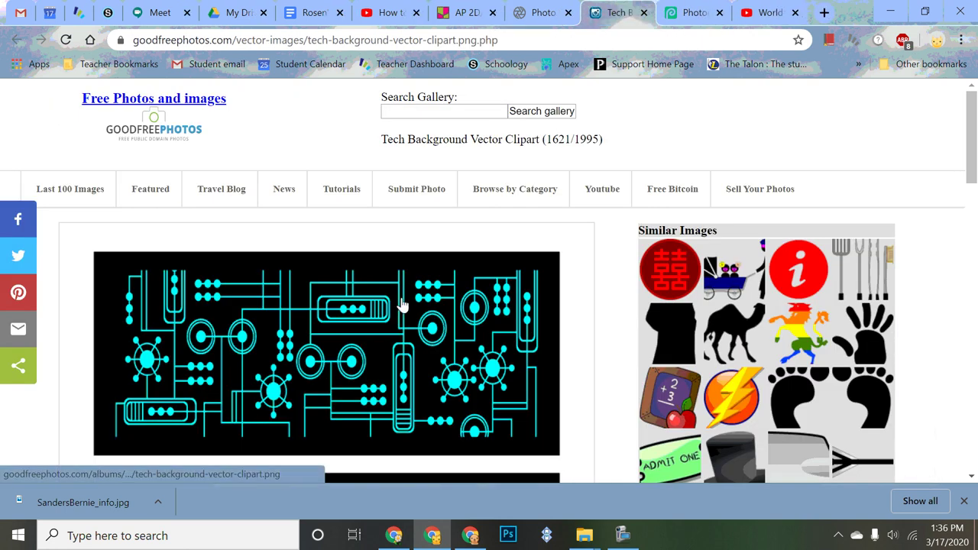
pyautogui.scroll(-4, 402, 306)
pyautogui.scroll(4, 403, 306)
pyautogui.scroll(-1, 406, 308)
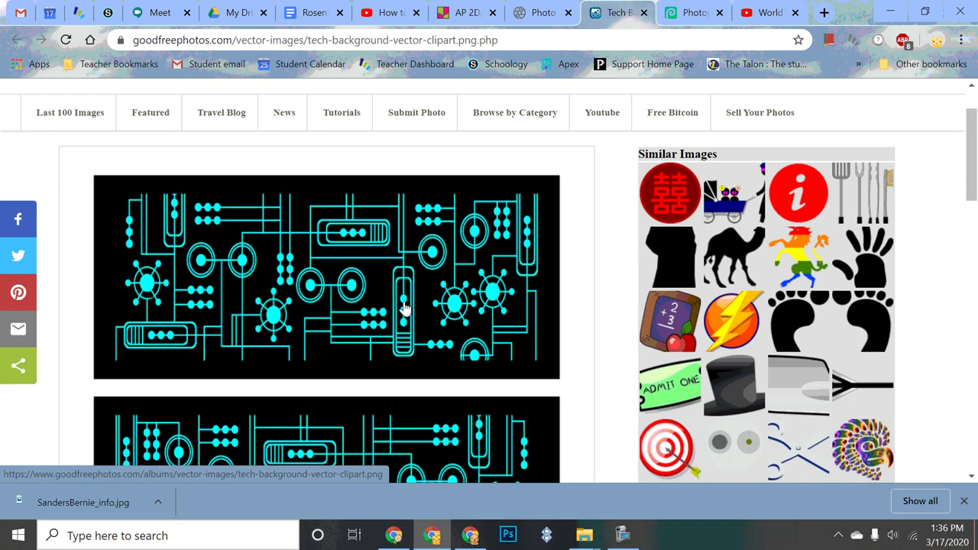
pyautogui.scroll(1, 405, 308)
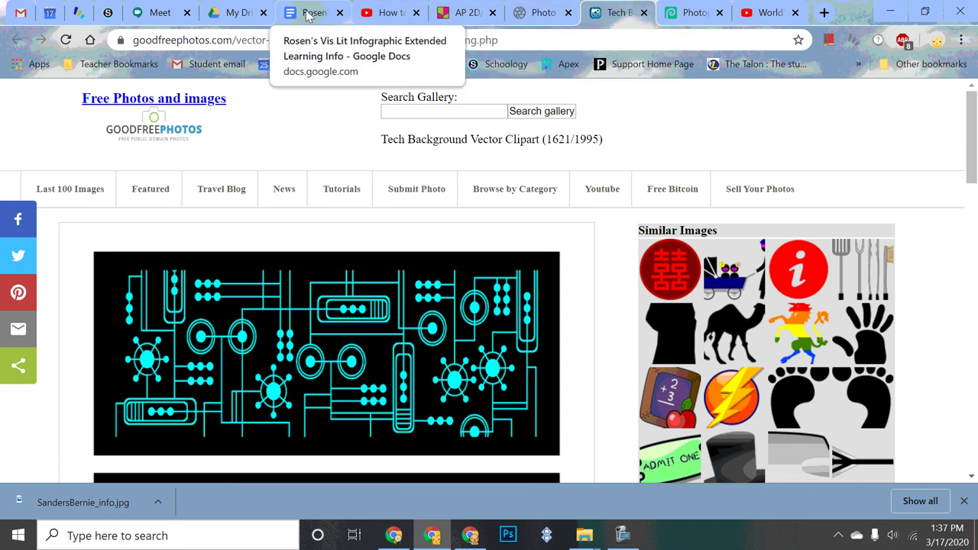
# Step: Back in Pixlr, dismiss the download notice and open techsymbols from recent images
pyautogui.click(544, 13)
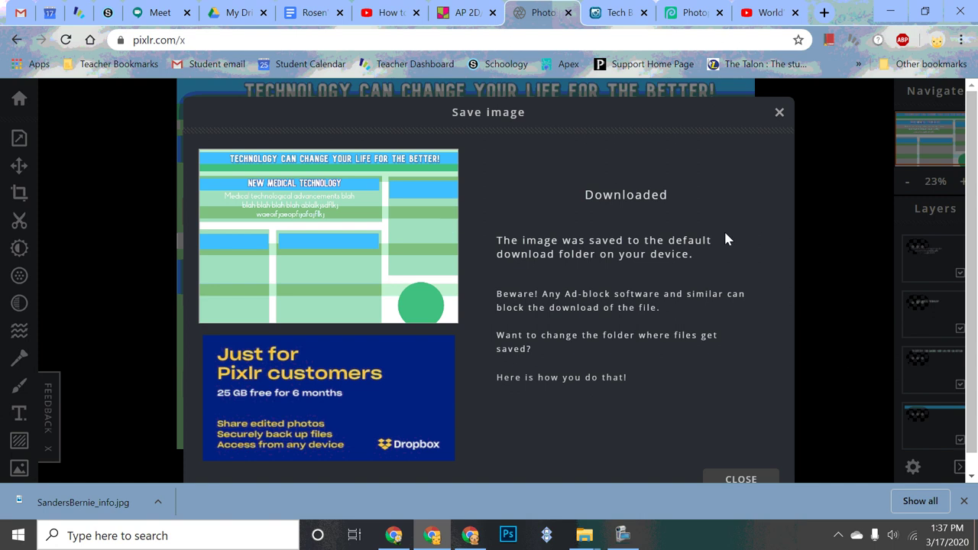
pyautogui.click(778, 114)
pyautogui.scroll(-2, 682, 243)
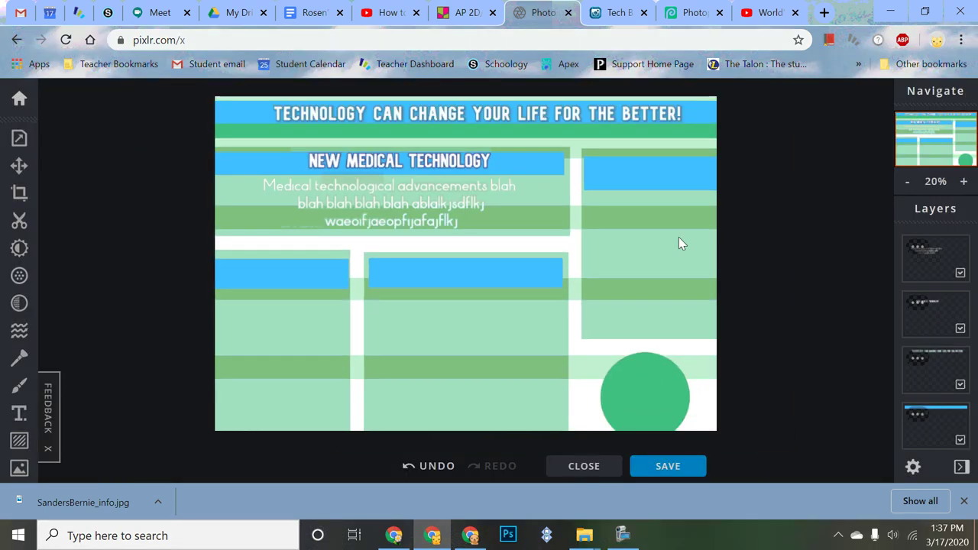
pyautogui.click(19, 98)
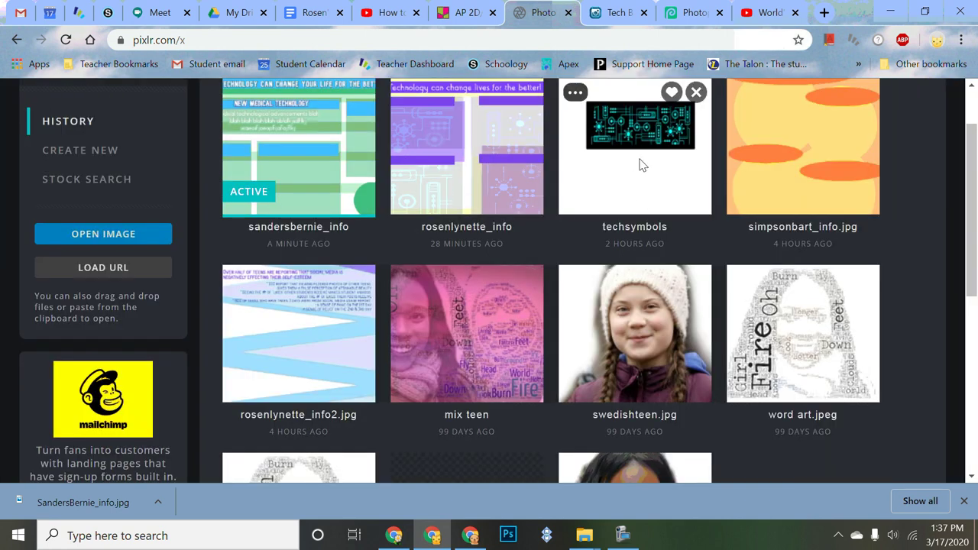
pyautogui.click(640, 195)
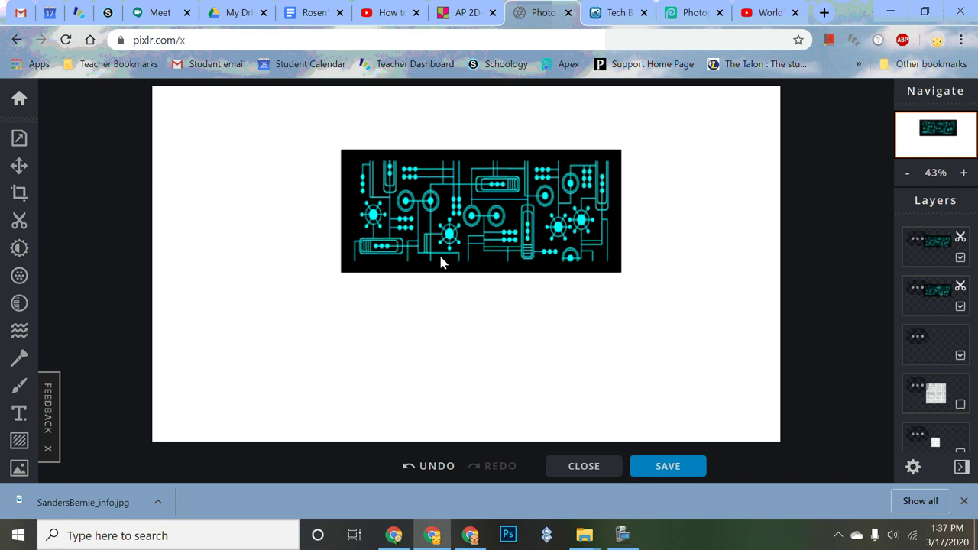
# Step: Crop the canvas to the 853 × 381 circuit image, trimming the white margins
pyautogui.click(20, 191)
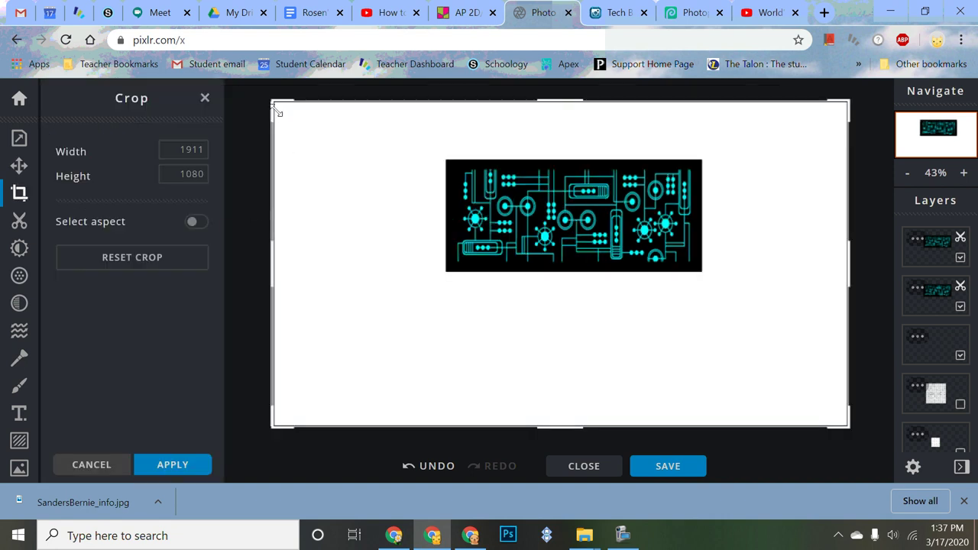
pyautogui.moveTo(278, 109); pyautogui.dragTo(448, 161)
pyautogui.moveTo(849, 426); pyautogui.dragTo(706, 273)
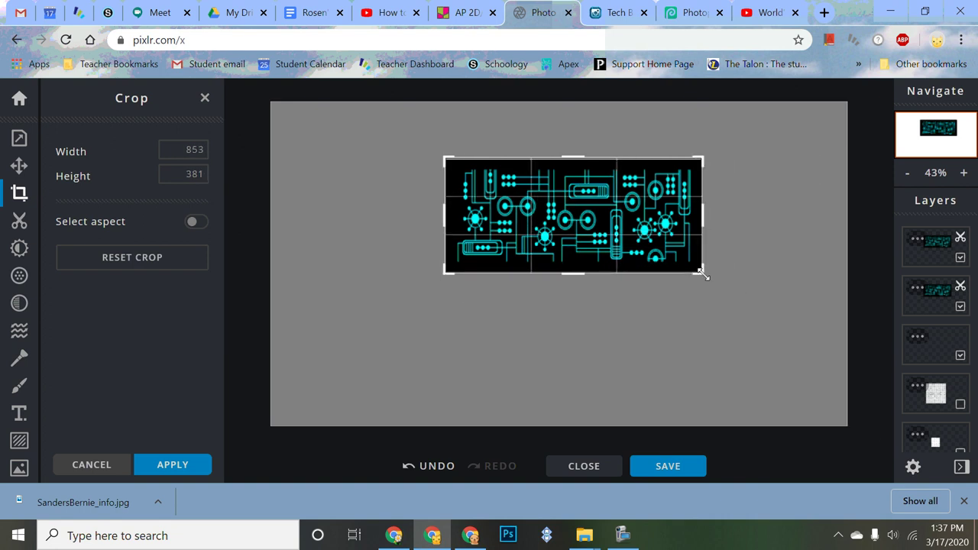
pyautogui.press('Return')
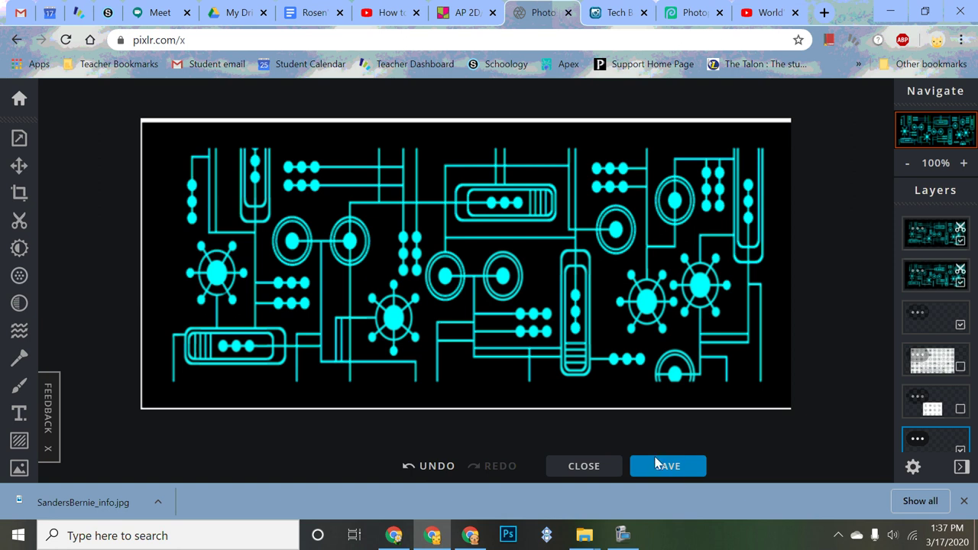
# Step: Save the cropped image as techsymbol-one.jpg and open it from Chrome's download bar
pyautogui.click(669, 468)
pyautogui.click(581, 175)
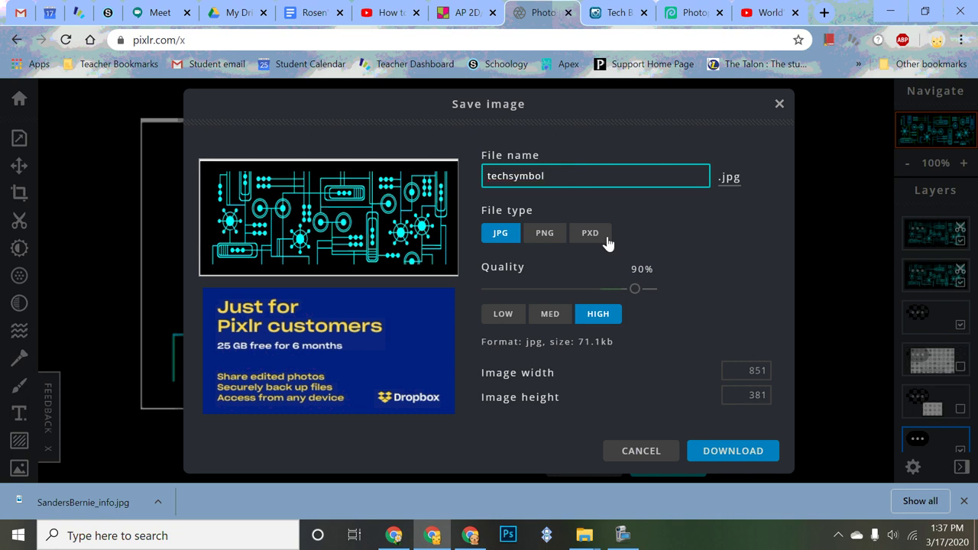
pyautogui.click(544, 175)
pyautogui.write('-')
pyautogui.click(746, 450)
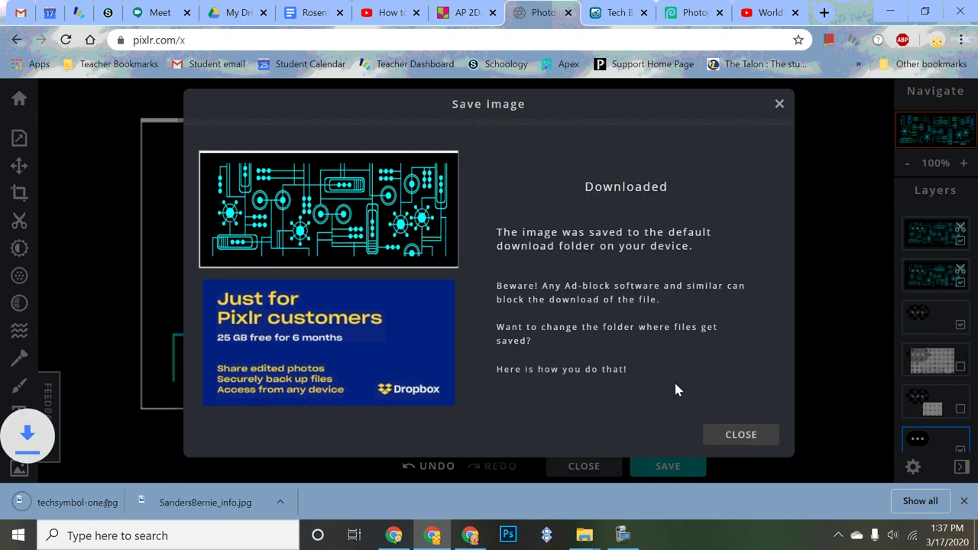
pyautogui.click(106, 504)
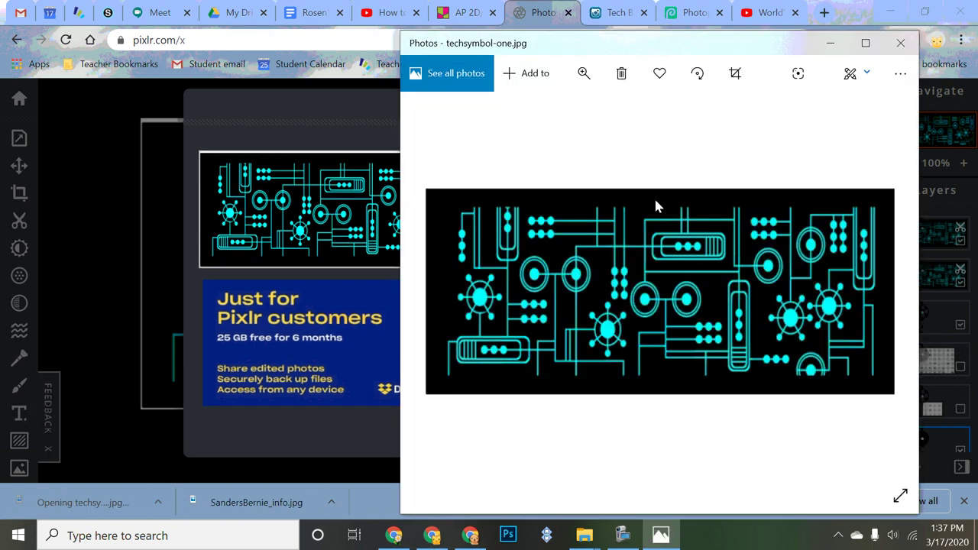
# Step: Close the Photos preview, minimize the browsers, select the tech images folder, and restore Chrome
pyautogui.click(900, 43)
pyautogui.click(897, 13)
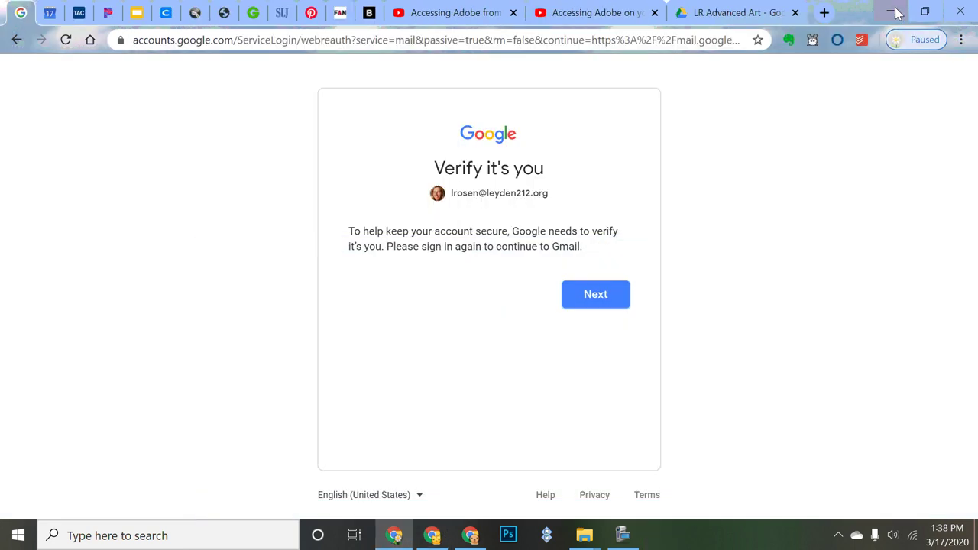
pyautogui.click(897, 13)
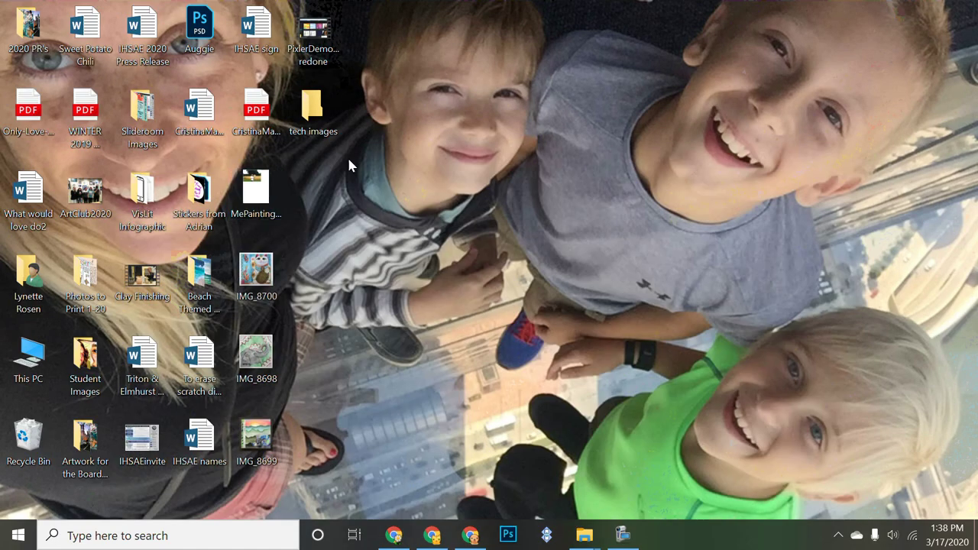
pyautogui.click(313, 113)
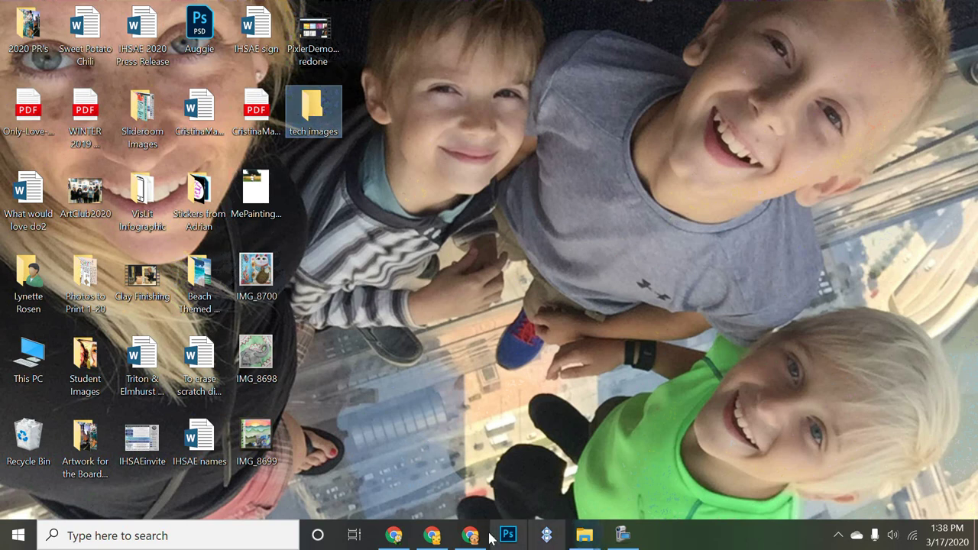
pyautogui.click(432, 537)
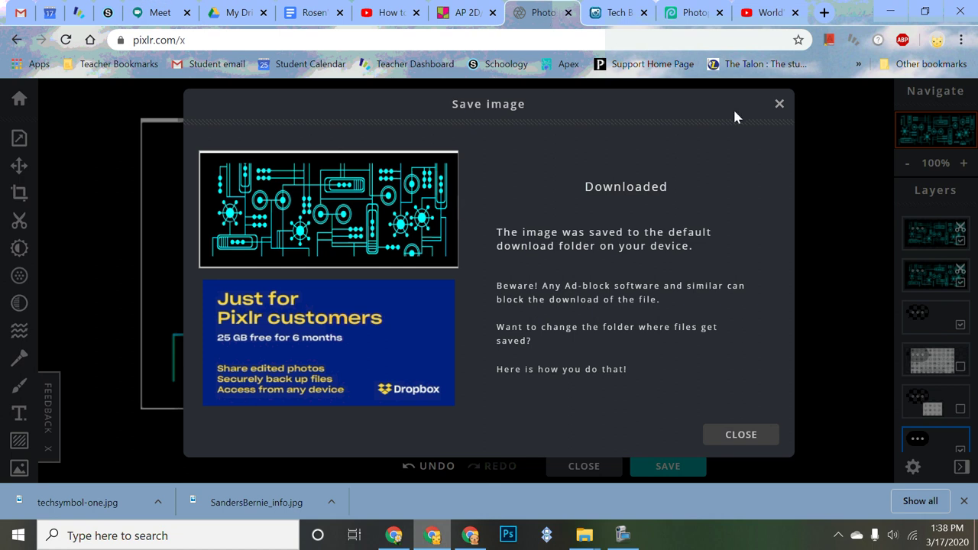
# Step: Dismiss the download notice and browse the Desktop's VisLit Infographic folder for an image to open
pyautogui.click(779, 102)
pyautogui.click(20, 98)
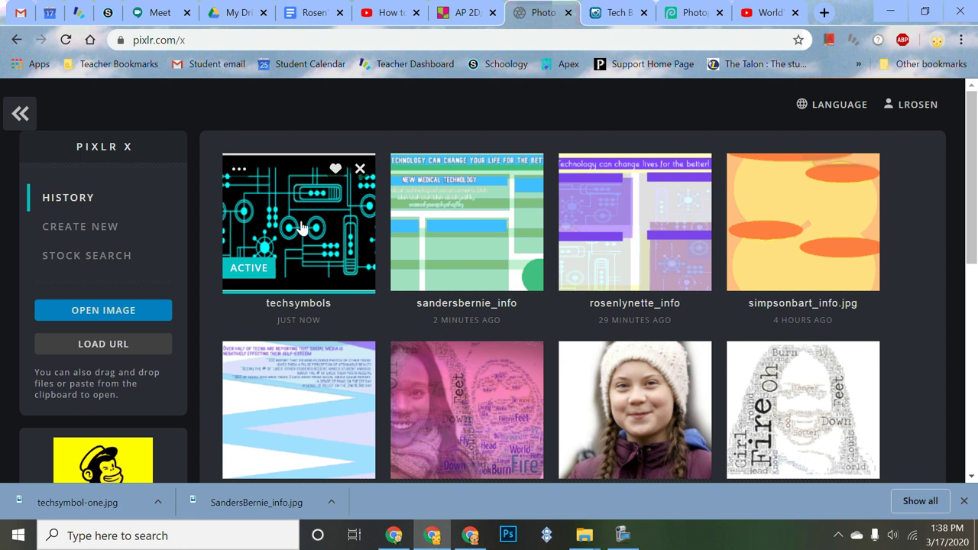
pyautogui.click(150, 310)
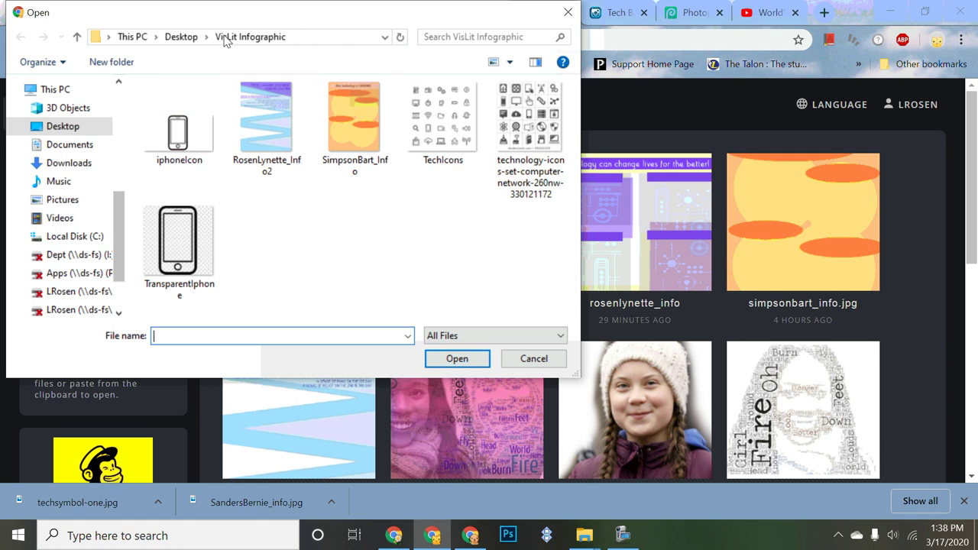
pyautogui.click(188, 37)
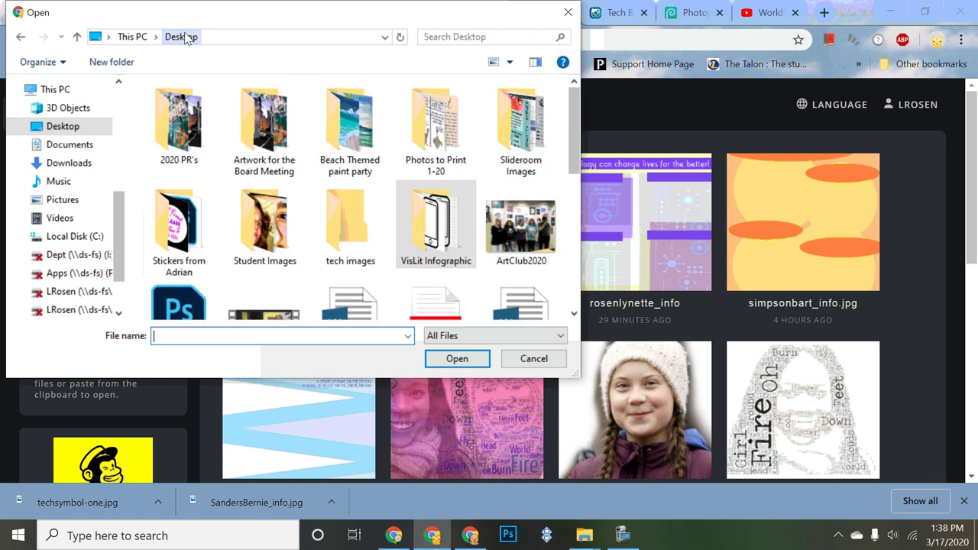
pyautogui.doubleClick(413, 192)
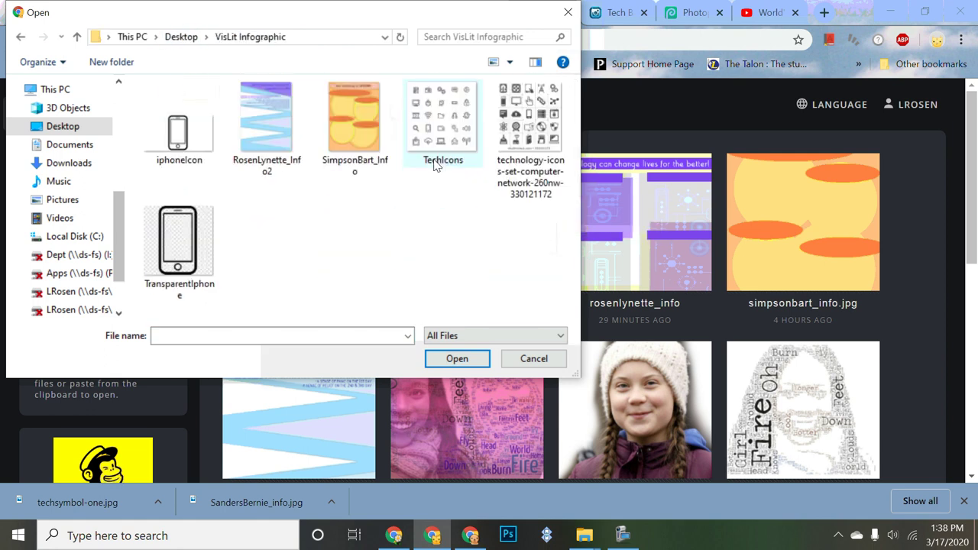
pyautogui.click(164, 39)
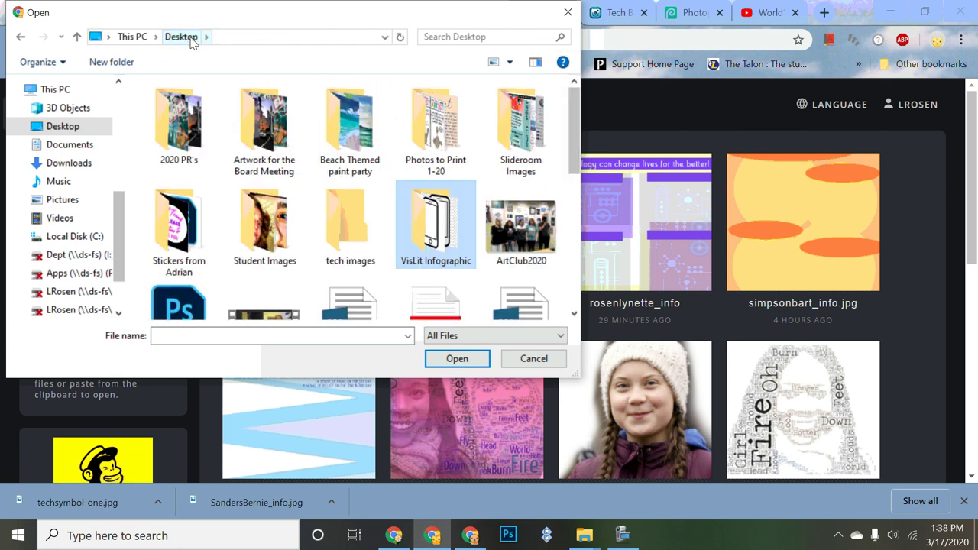
# Step: Look through Documents and its Visual Literacy folder, then switch to the Downloads folder
pyautogui.click(73, 145)
pyautogui.scroll(-5, 296, 204)
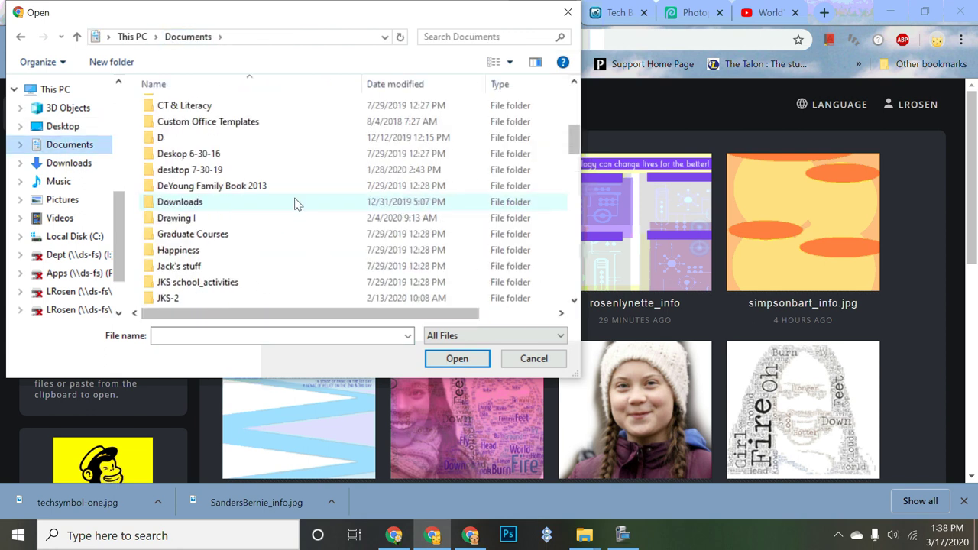
pyautogui.scroll(-11, 298, 205)
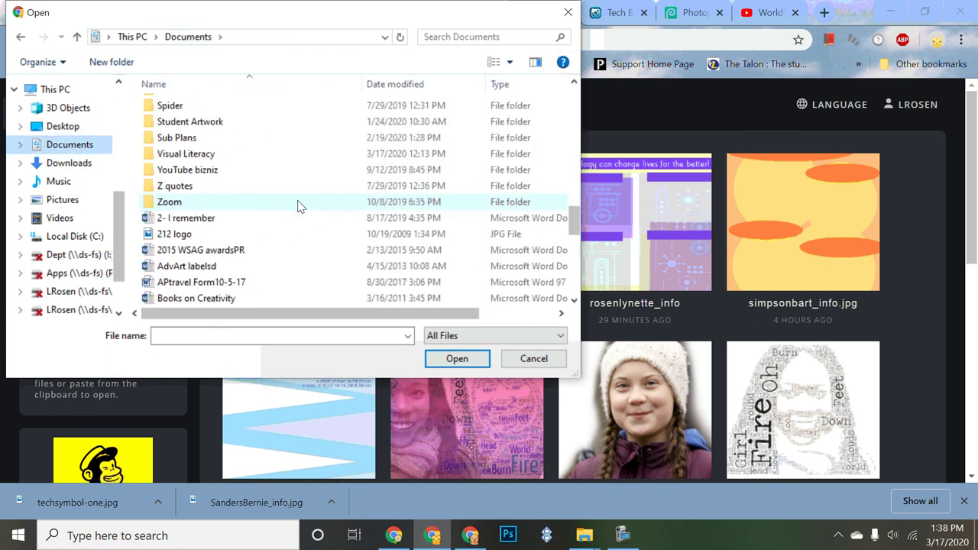
pyautogui.doubleClick(200, 155)
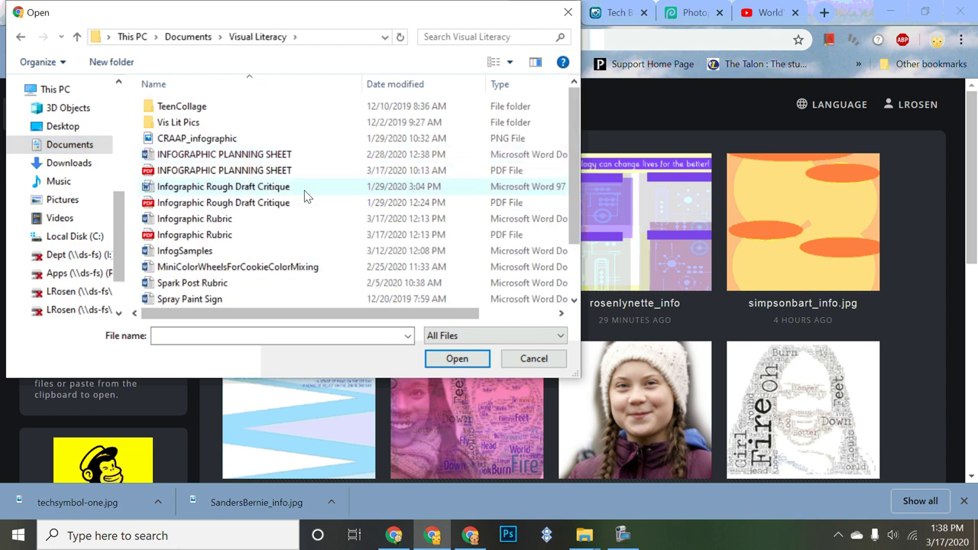
pyautogui.scroll(-1, 308, 219)
pyautogui.scroll(1, 308, 218)
pyautogui.scroll(-2, 308, 219)
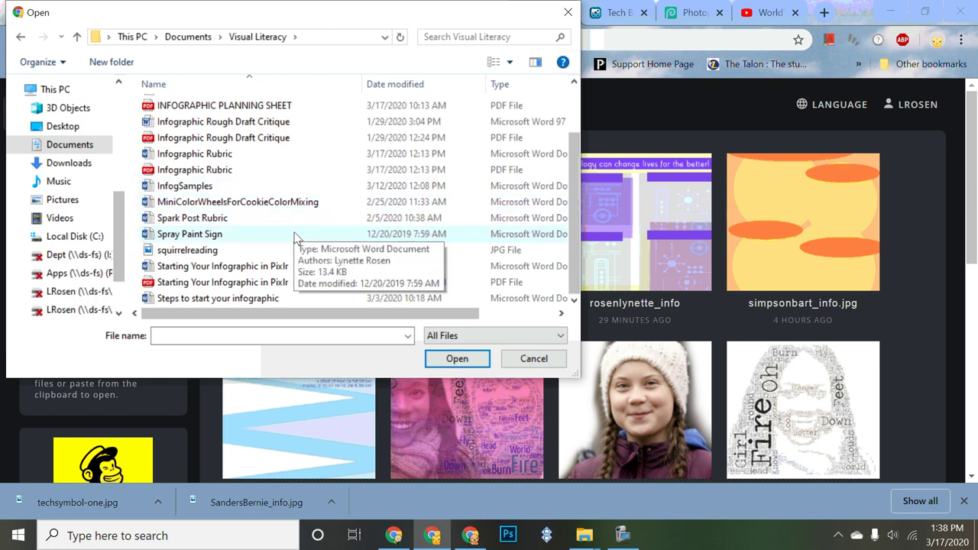
pyautogui.scroll(2, 293, 229)
pyautogui.scroll(-2, 294, 236)
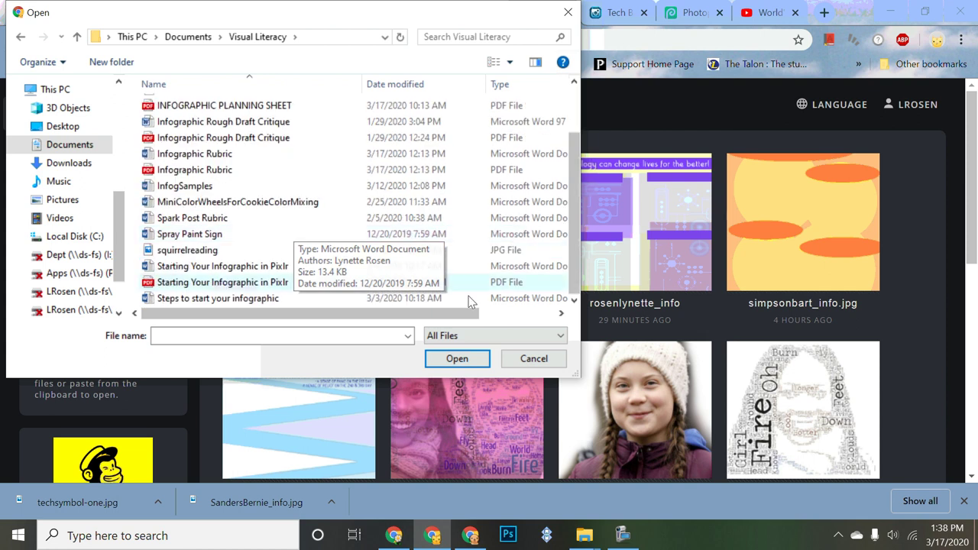
pyautogui.click(71, 168)
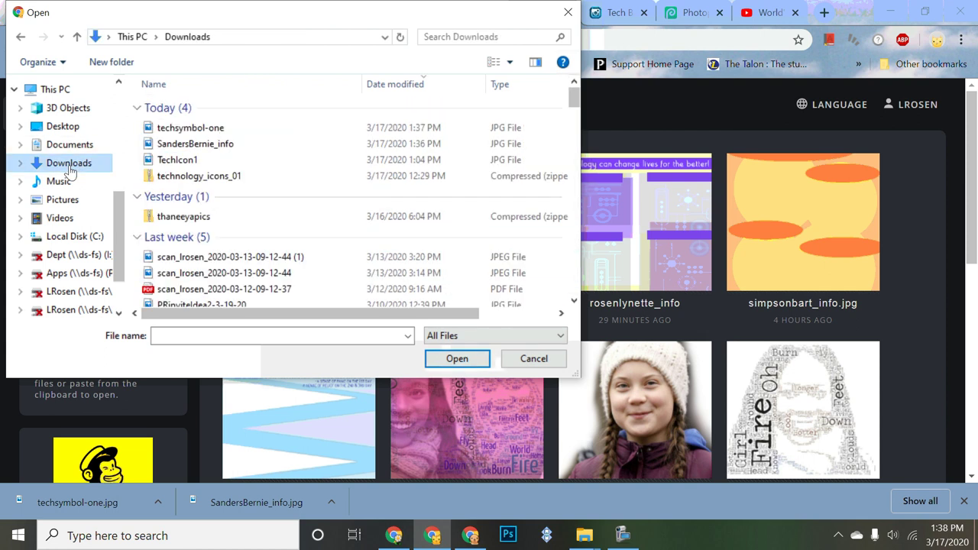
# Step: Open techsymbol-one as a layer, then go back and reopen the technology infographic
pyautogui.doubleClick(185, 128)
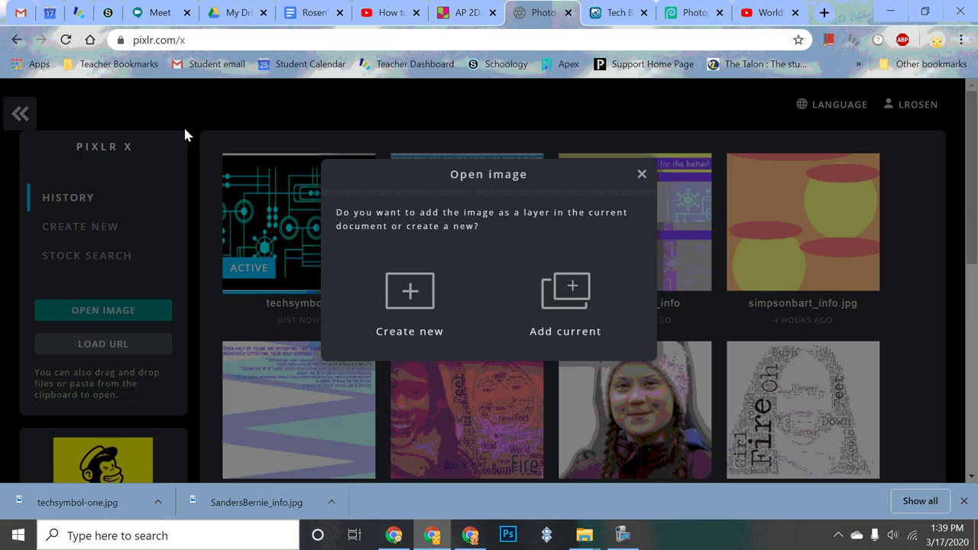
pyautogui.click(552, 289)
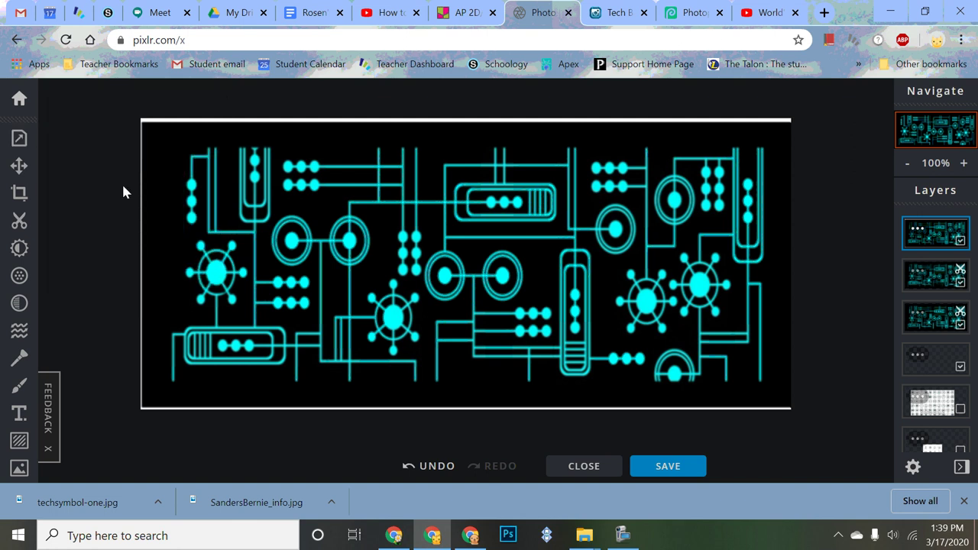
pyautogui.click(18, 101)
pyautogui.click(448, 235)
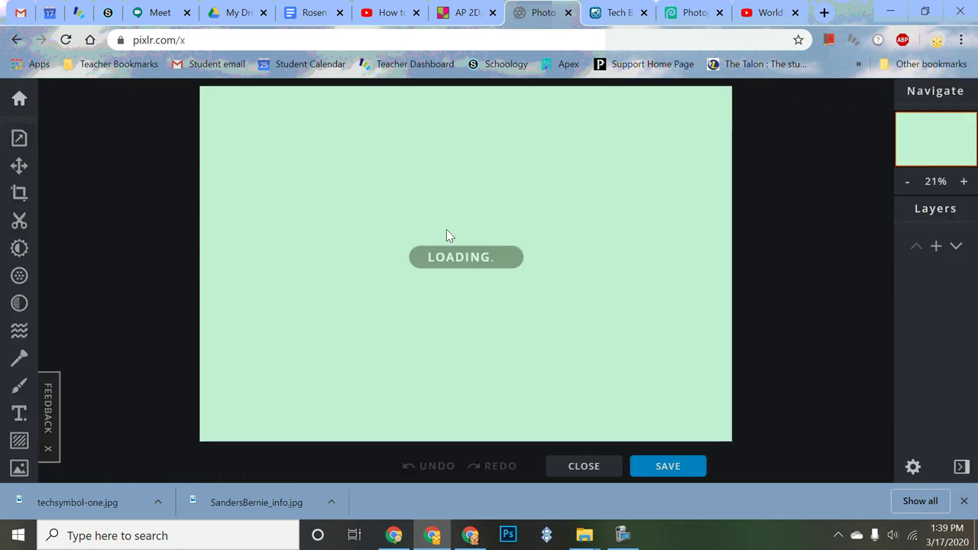
# Step: Add the techsymbol-one circuit image as a new layer on the infographic
pyautogui.click(22, 102)
pyautogui.click(148, 310)
pyautogui.doubleClick(191, 126)
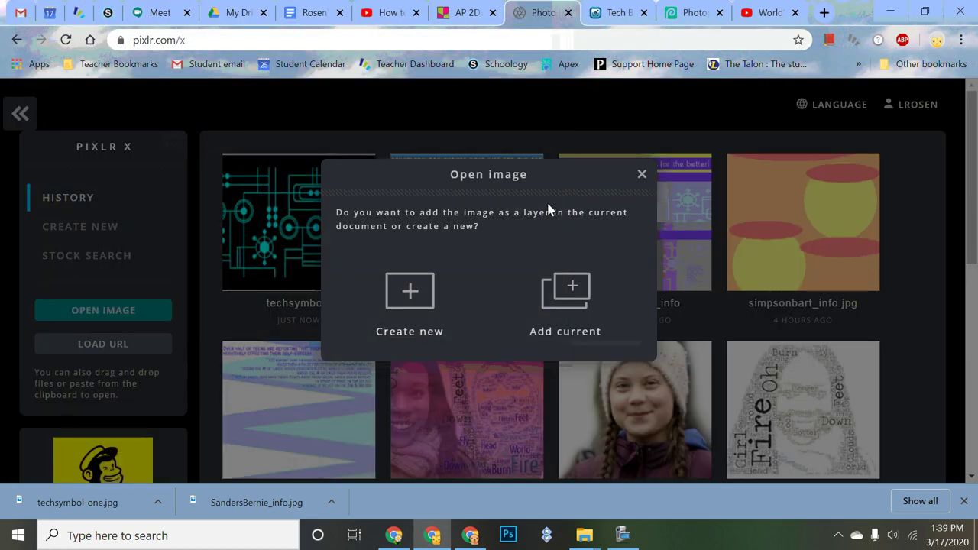
pyautogui.click(561, 294)
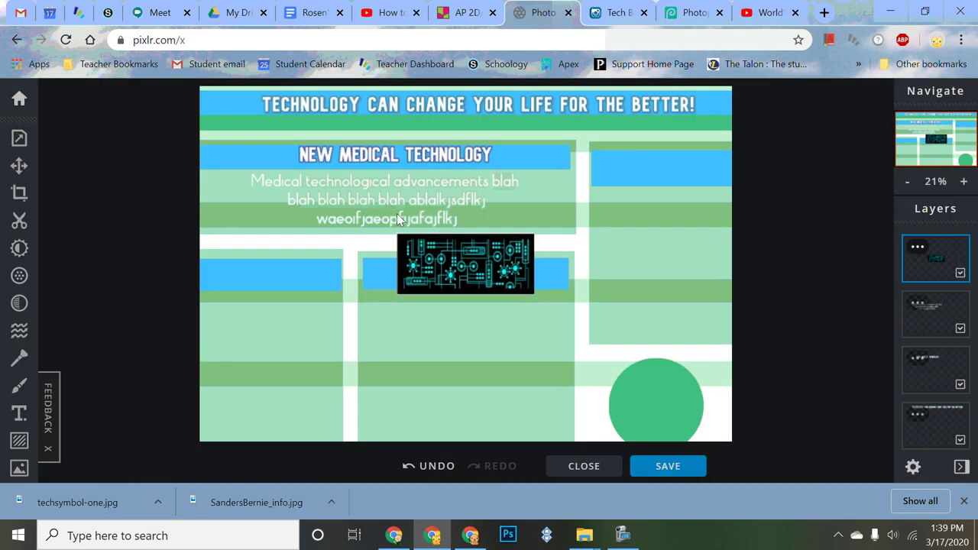
# Step: Scale the circuit image with the Arrange tool to 3747×1677, spanning the width below the title
pyautogui.click(19, 165)
pyautogui.moveTo(546, 288); pyautogui.dragTo(295, 131)
pyautogui.moveTo(432, 193); pyautogui.dragTo(849, 425)
pyautogui.moveTo(673, 292); pyautogui.dragTo(660, 304)
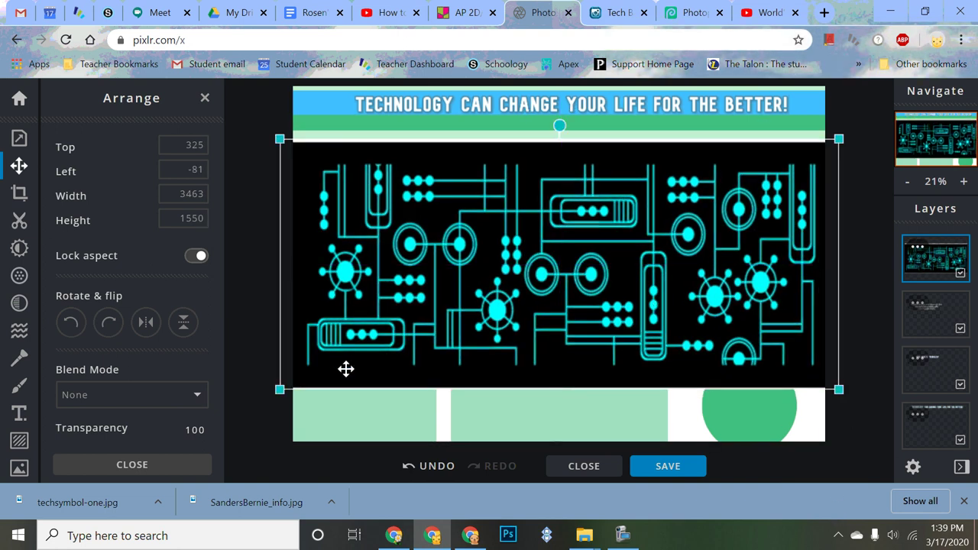
pyautogui.click(266, 406)
pyautogui.click(309, 376)
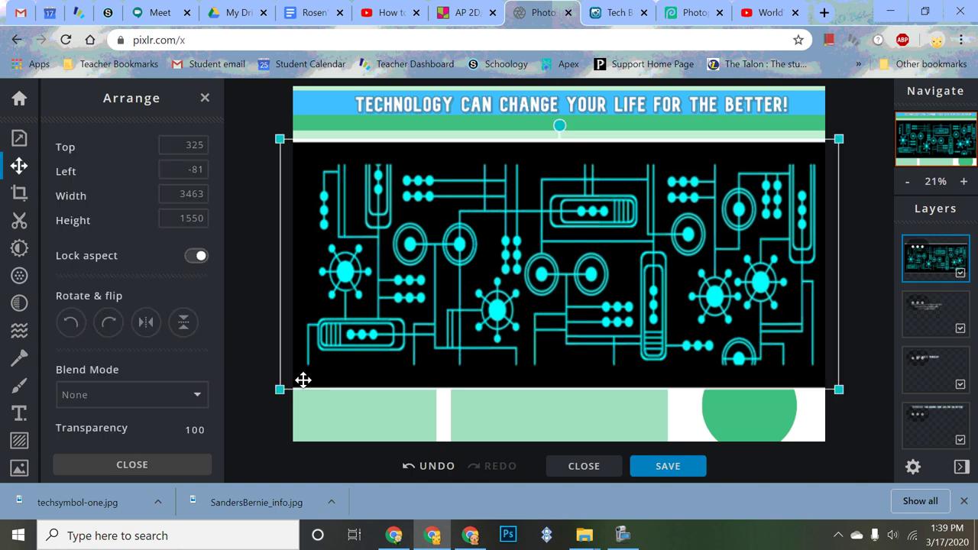
pyautogui.moveTo(280, 387); pyautogui.dragTo(236, 428)
pyautogui.moveTo(485, 371); pyautogui.dragTo(522, 386)
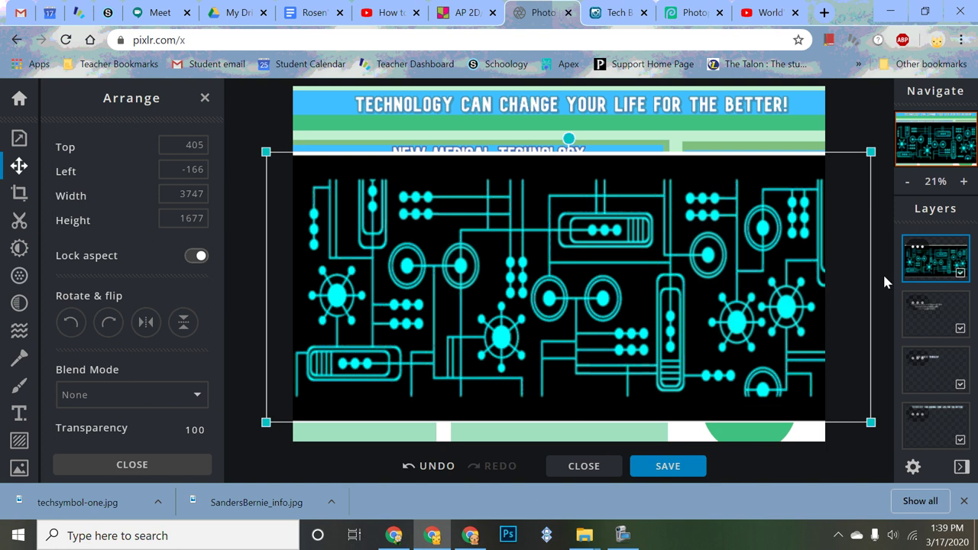
# Step: Lower the circuit layer's transparency to 11
pyautogui.click(935, 263)
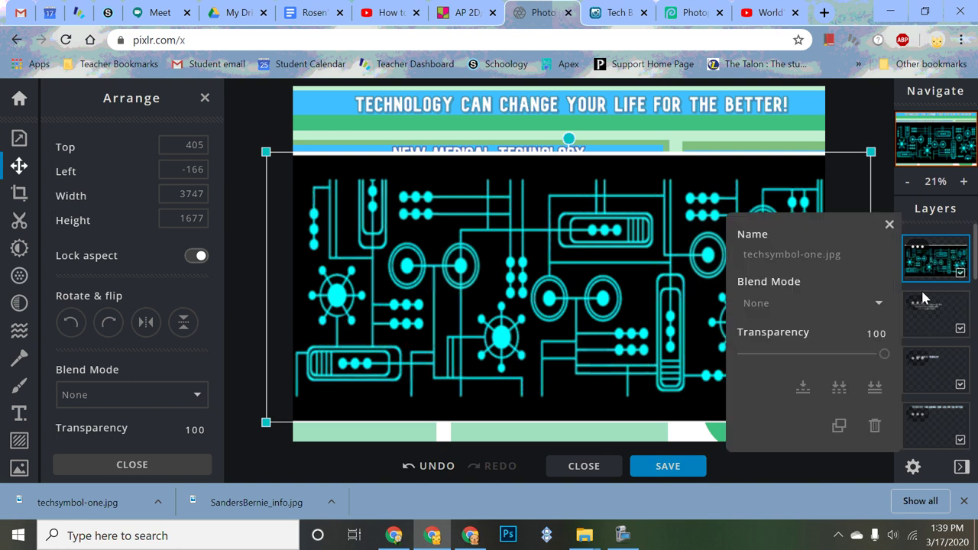
pyautogui.moveTo(883, 354); pyautogui.dragTo(759, 354)
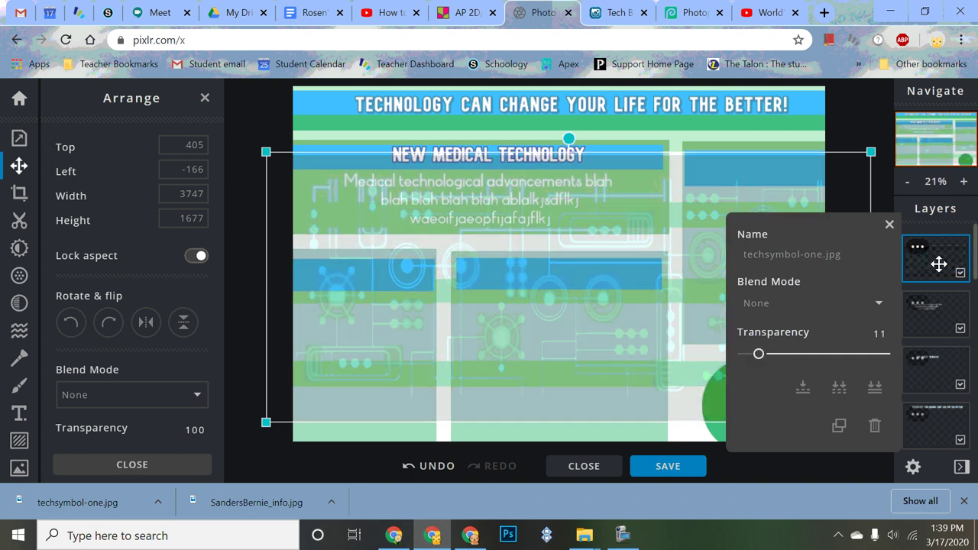
pyautogui.click(890, 224)
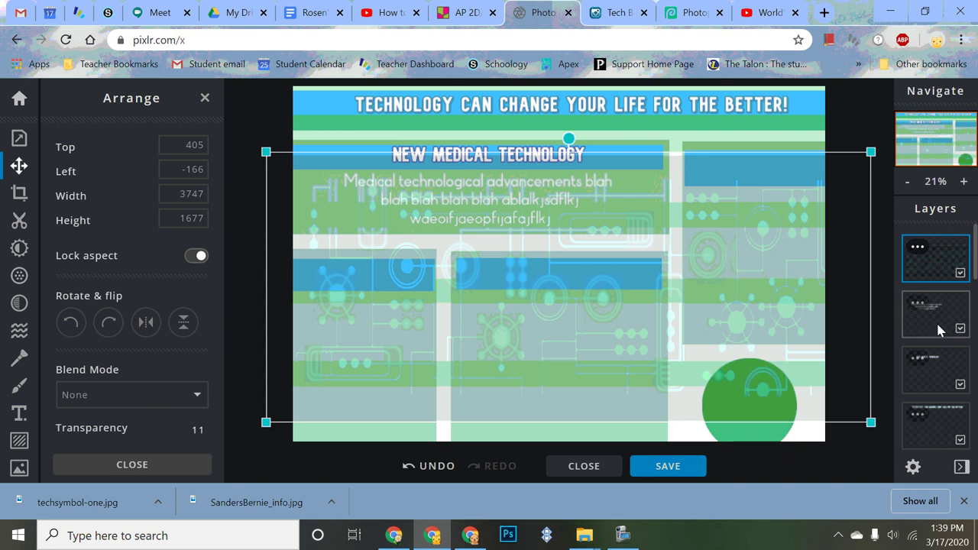
# Step: Move the circuit layer down the stack beneath the heading bars and green circle
pyautogui.moveTo(926, 264); pyautogui.dragTo(915, 360)
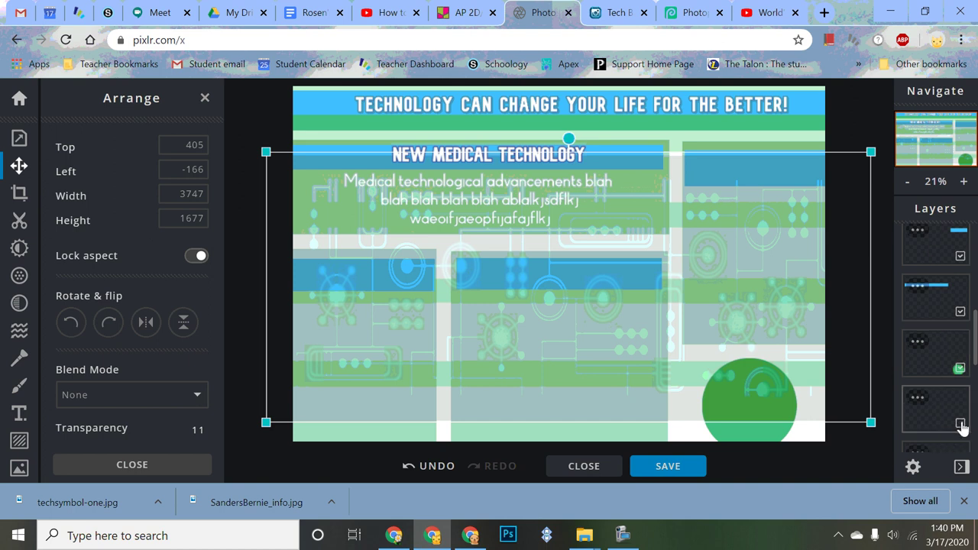
pyautogui.scroll(2, 913, 371)
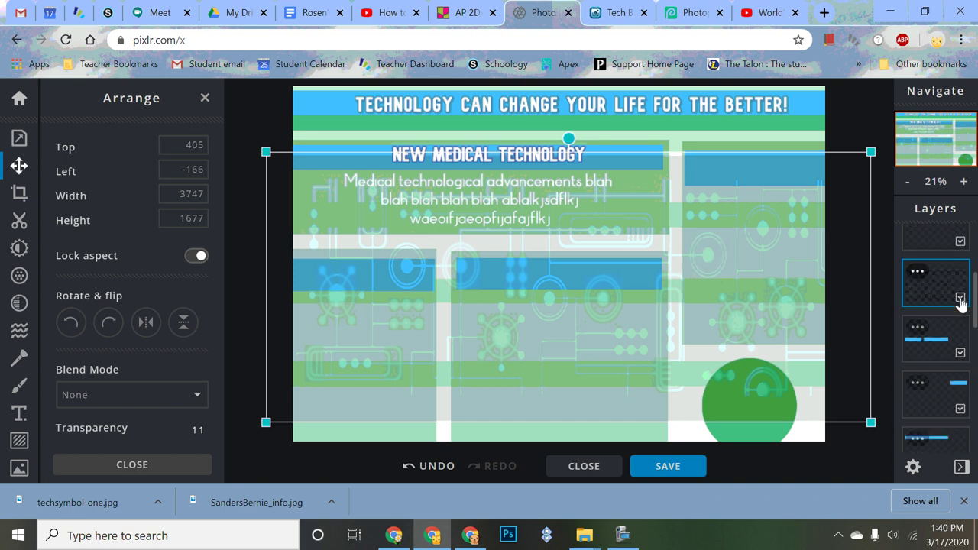
pyautogui.click(961, 297)
pyautogui.click(961, 298)
pyautogui.moveTo(937, 285); pyautogui.dragTo(934, 405)
pyautogui.moveTo(931, 370); pyautogui.dragTo(957, 384)
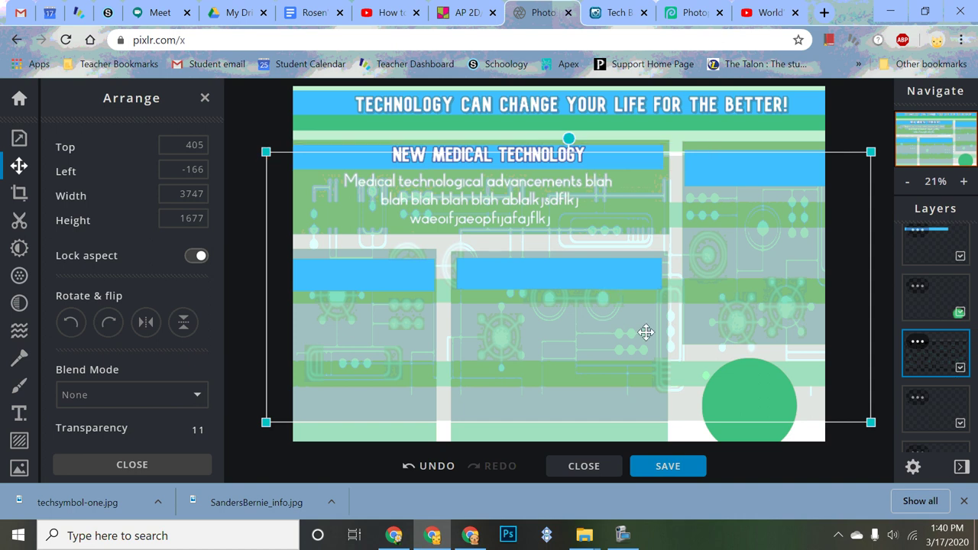
pyautogui.click(851, 116)
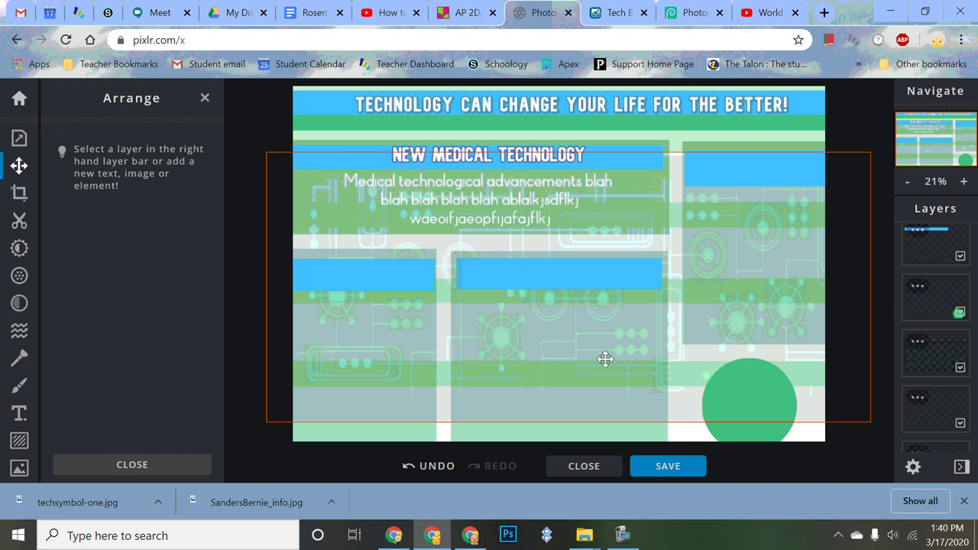
# Step: Identify and select the circuit layer in the Layers panel and open its properties
pyautogui.scroll(-3, 940, 406)
pyautogui.scroll(3, 943, 417)
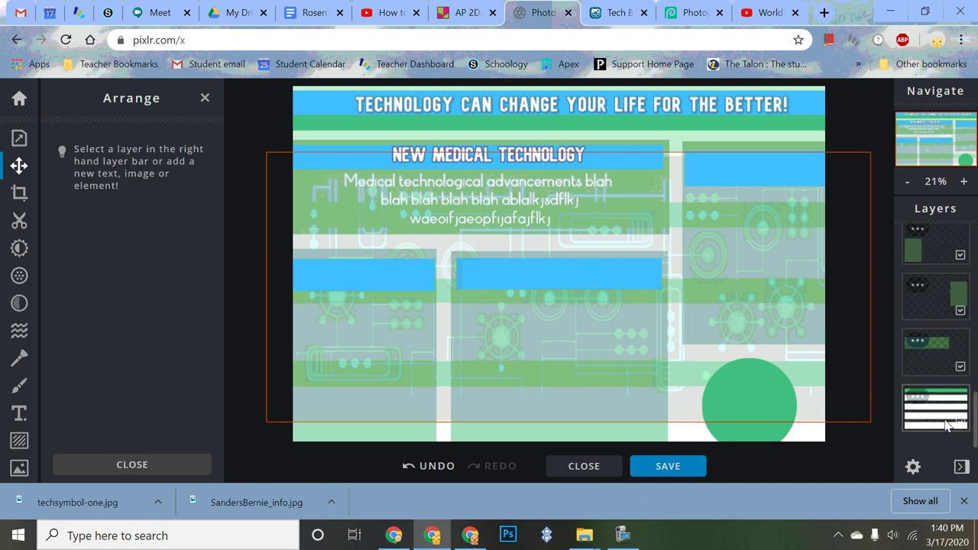
pyautogui.scroll(2, 947, 426)
pyautogui.click(961, 374)
pyautogui.click(961, 318)
pyautogui.click(961, 318)
pyautogui.click(937, 304)
pyautogui.click(941, 306)
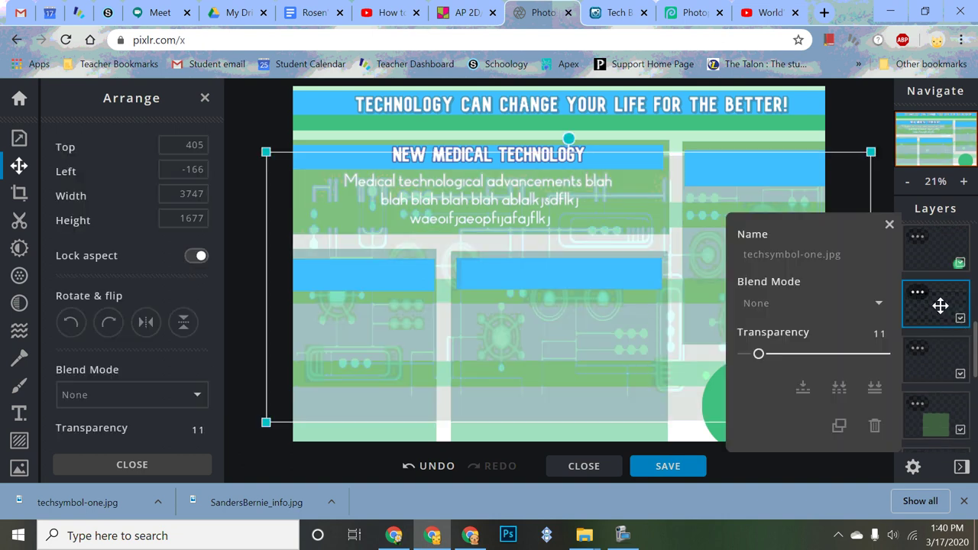
# Step: Enlarge the circuit image to 4007×1793 and move it down to Top 495
pyautogui.moveTo(756, 356); pyautogui.dragTo(759, 354)
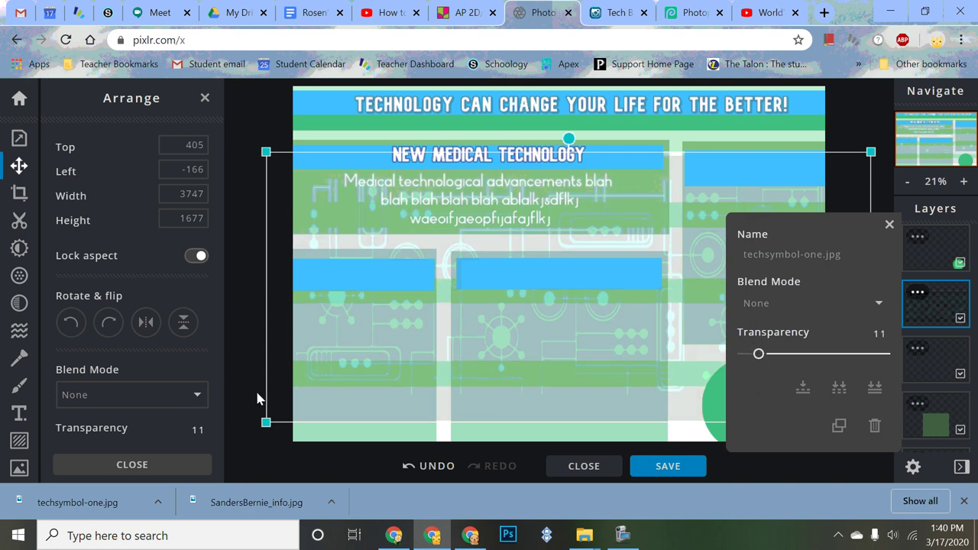
pyautogui.moveTo(266, 421); pyautogui.dragTo(225, 442)
pyautogui.moveTo(599, 421); pyautogui.dragTo(601, 435)
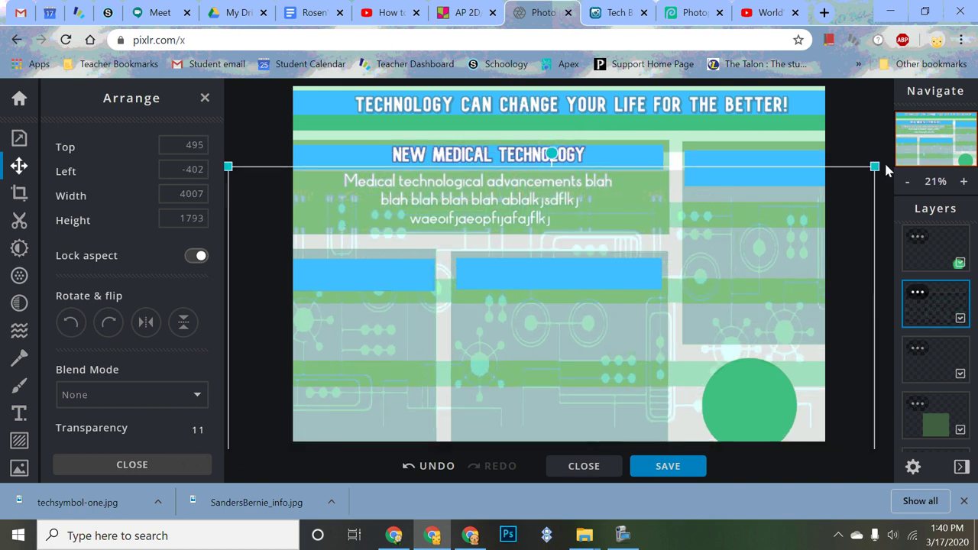
pyautogui.click(845, 139)
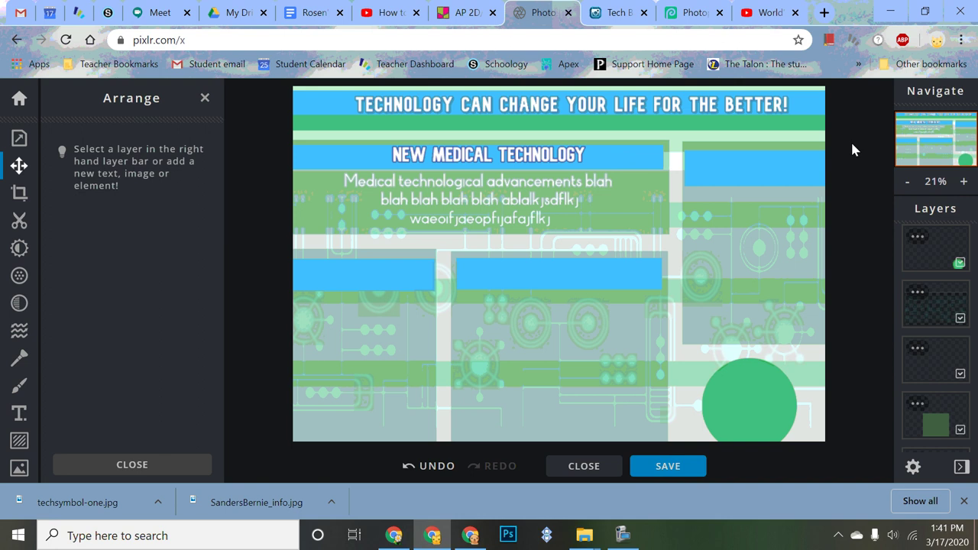
# Step: Close Chrome's downloads bar, then select and deselect the circuit layer to check it
pyautogui.click(965, 501)
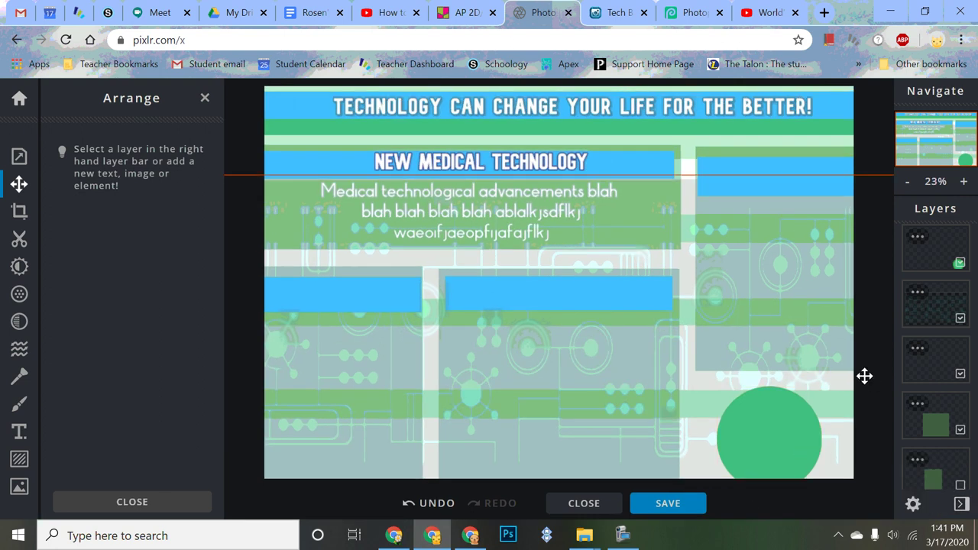
pyautogui.click(677, 423)
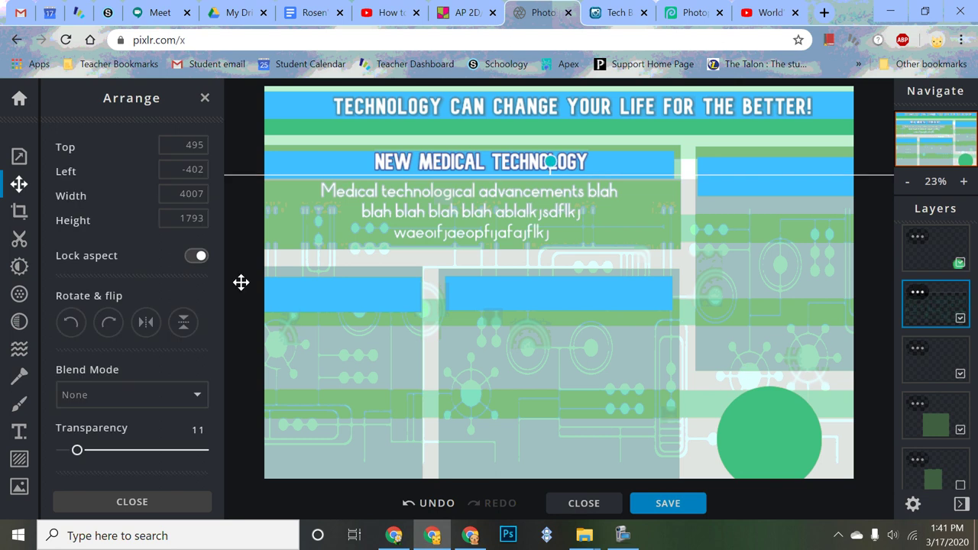
pyautogui.click(873, 163)
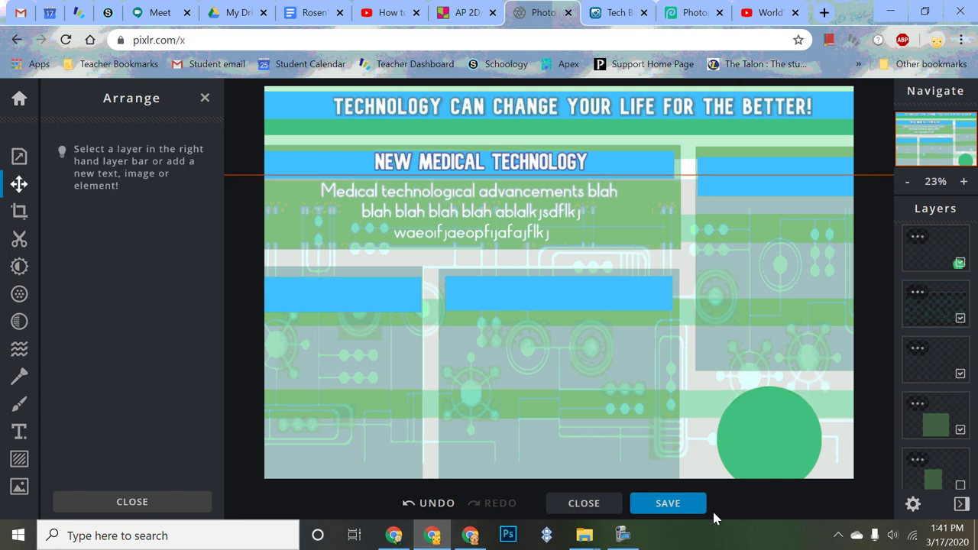